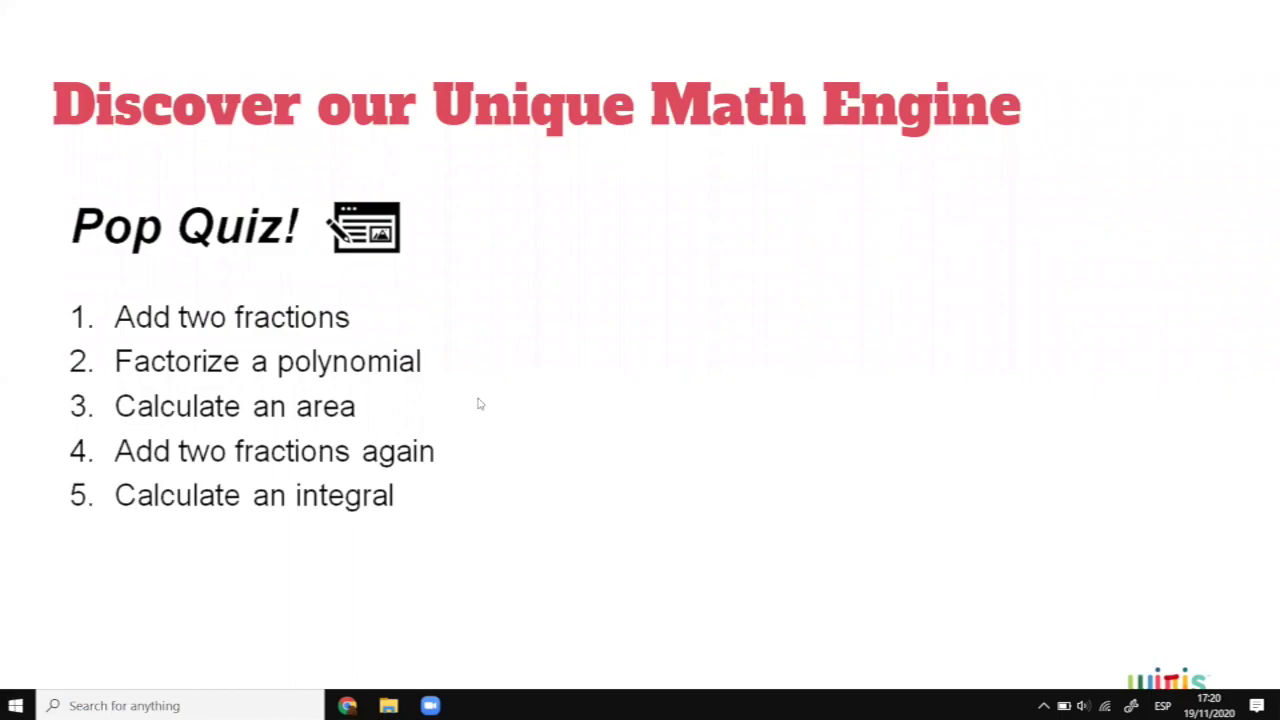
Step: Switch to the Test Wiris Quizzes page in Chrome and handwrite the fraction 6/8 as the answer to question 1
key(alt+Tab)
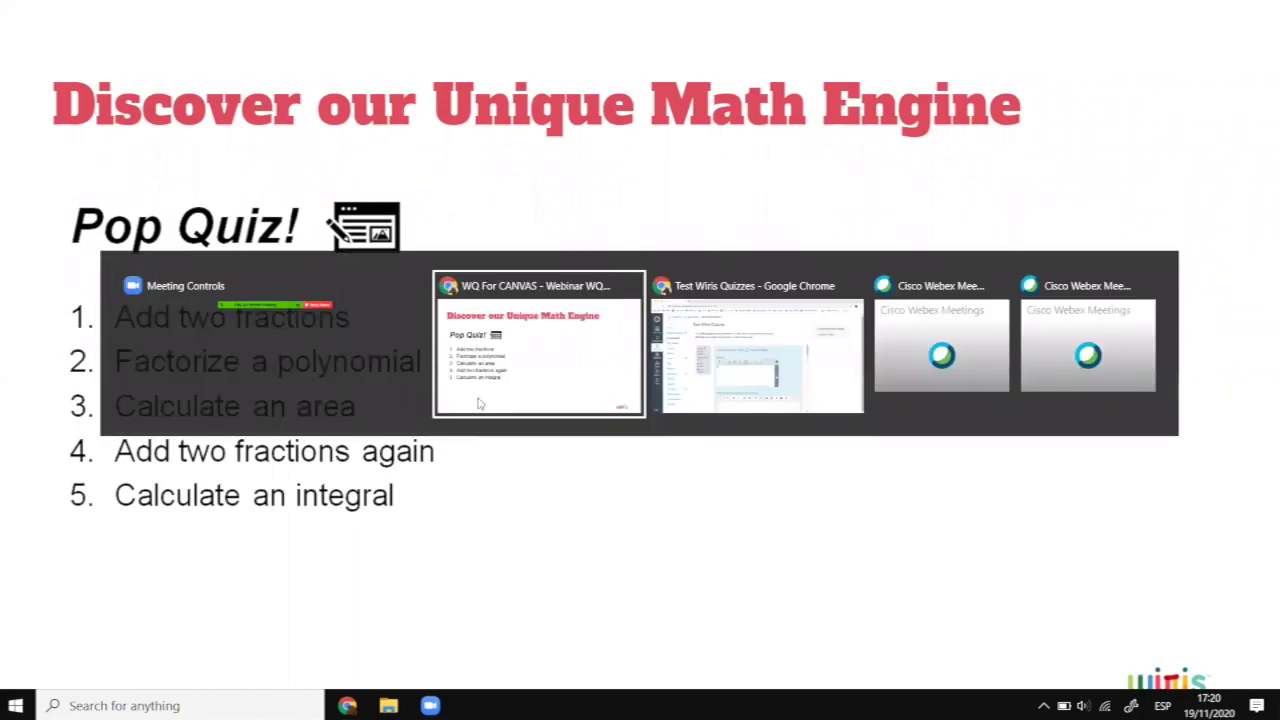
key(alt+Tab)
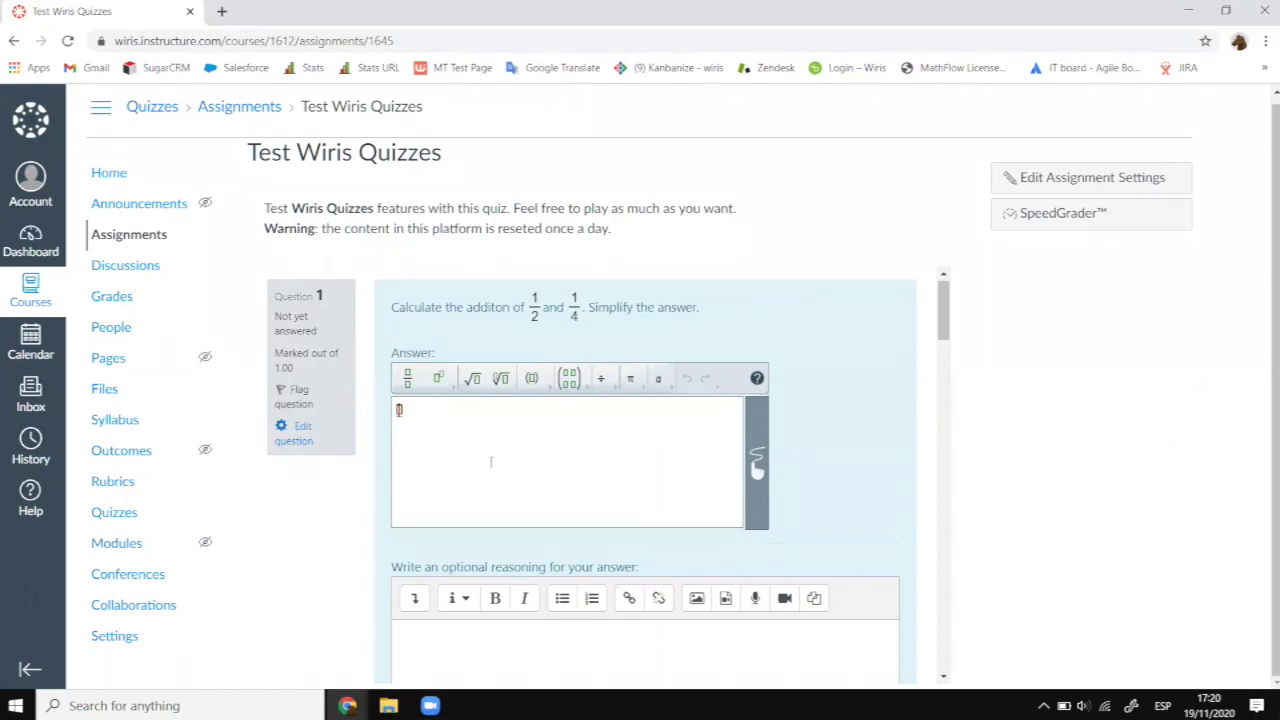
click(757, 464)
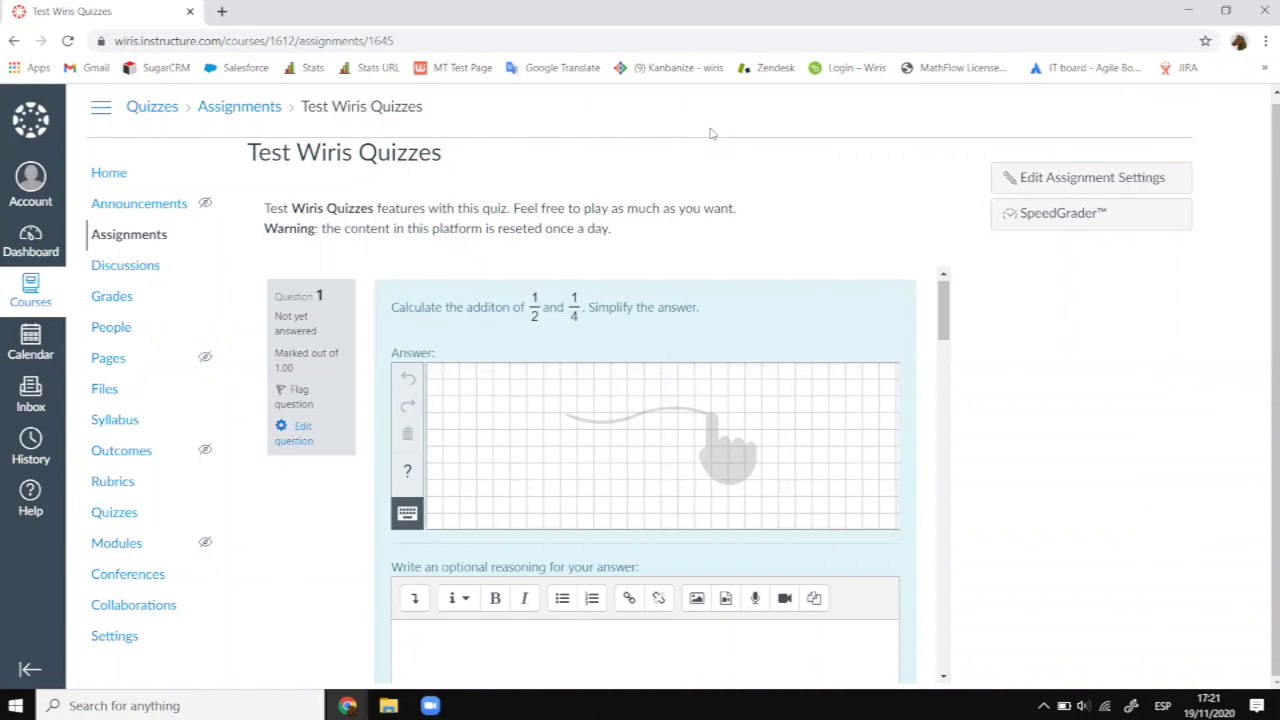
mouse_move(632, 374)
mouse_down()
mouse_move(606, 449)
mouse_move(600, 432)
mouse_move(690, 435)
mouse_move(668, 500)
mouse_move(704, 464)
mouse_up()
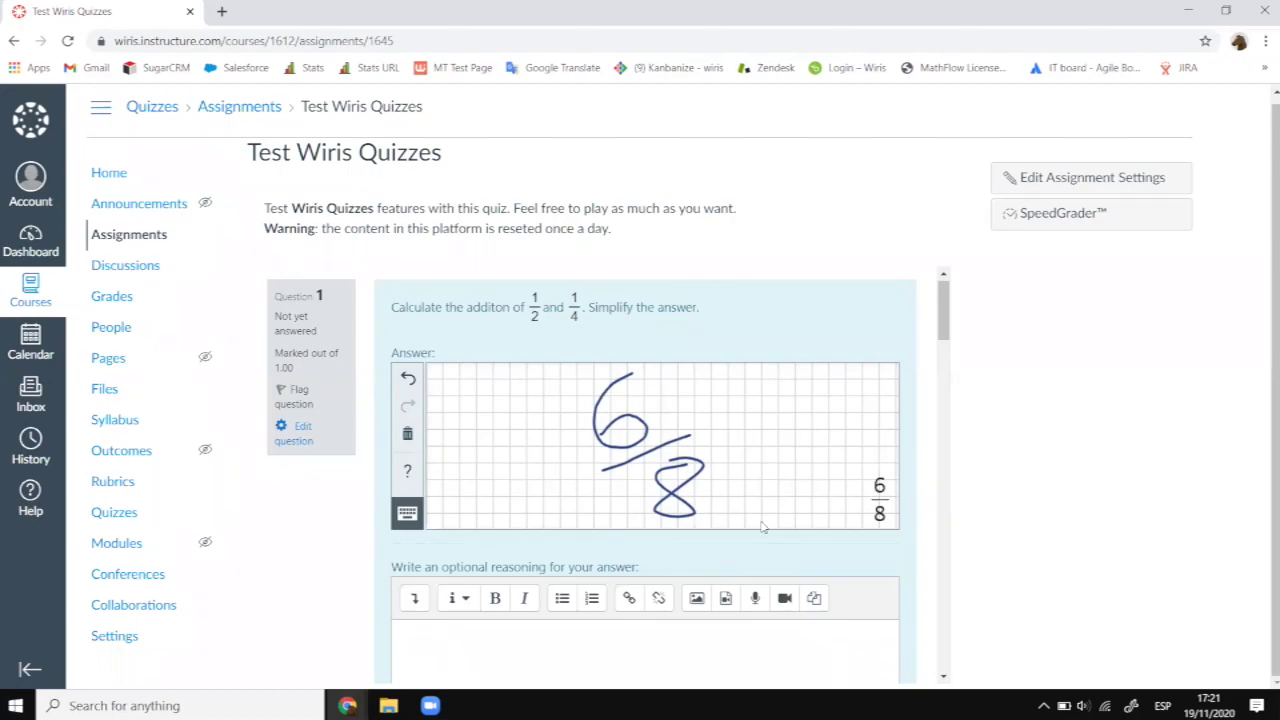
Step: Enter "I forgot how to simplify" as the optional reasoning for question 1
scroll(650, 443, down, 2)
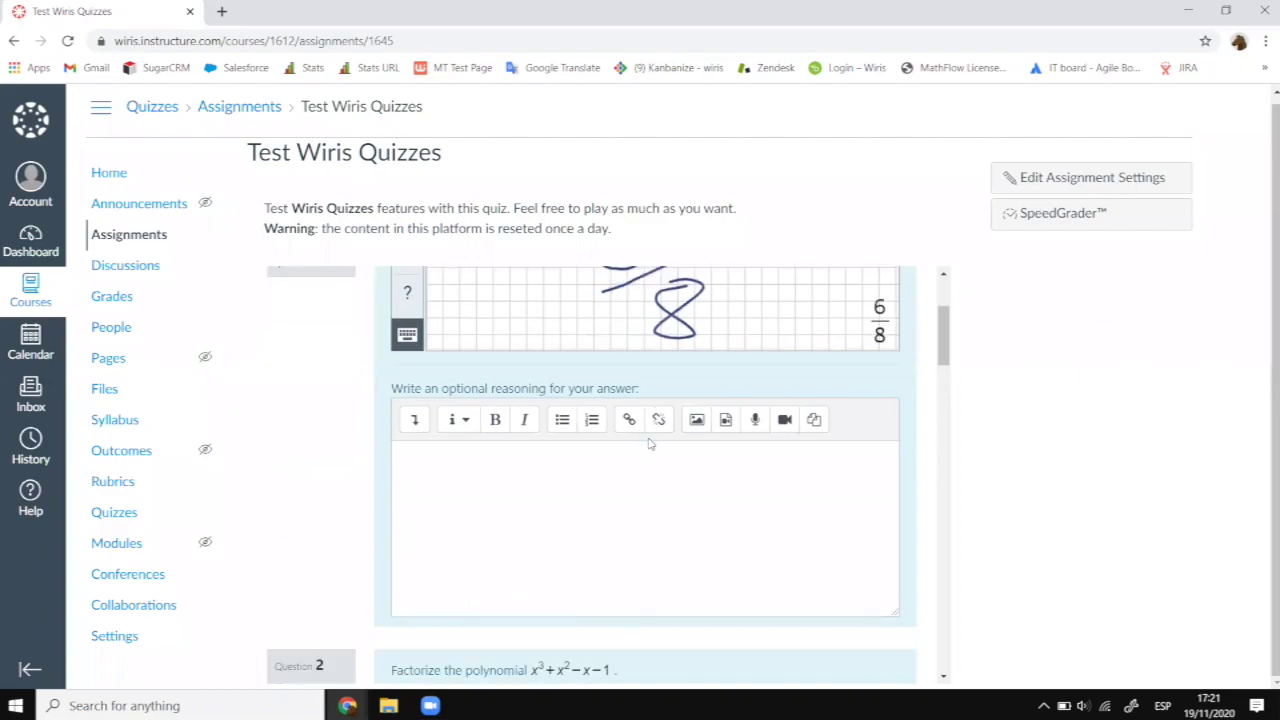
scroll(649, 443, up, 2)
scroll(649, 443, down, 2)
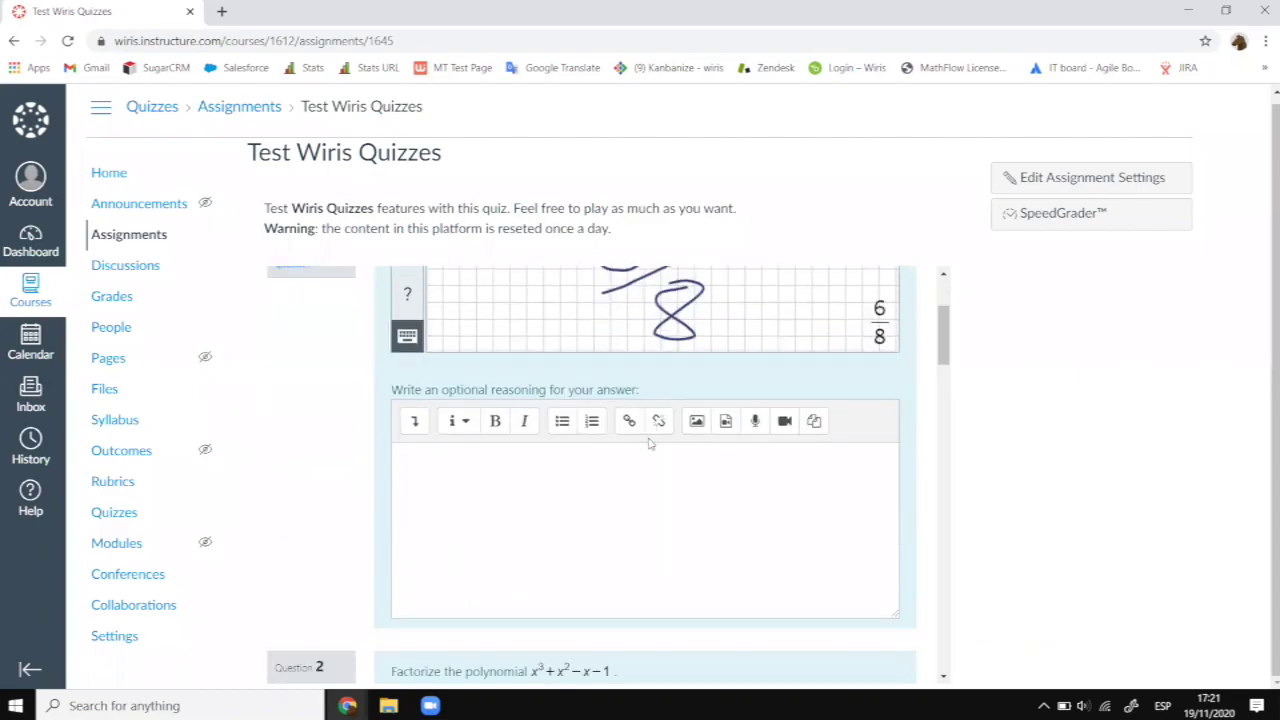
click(566, 480)
text(I forgot )
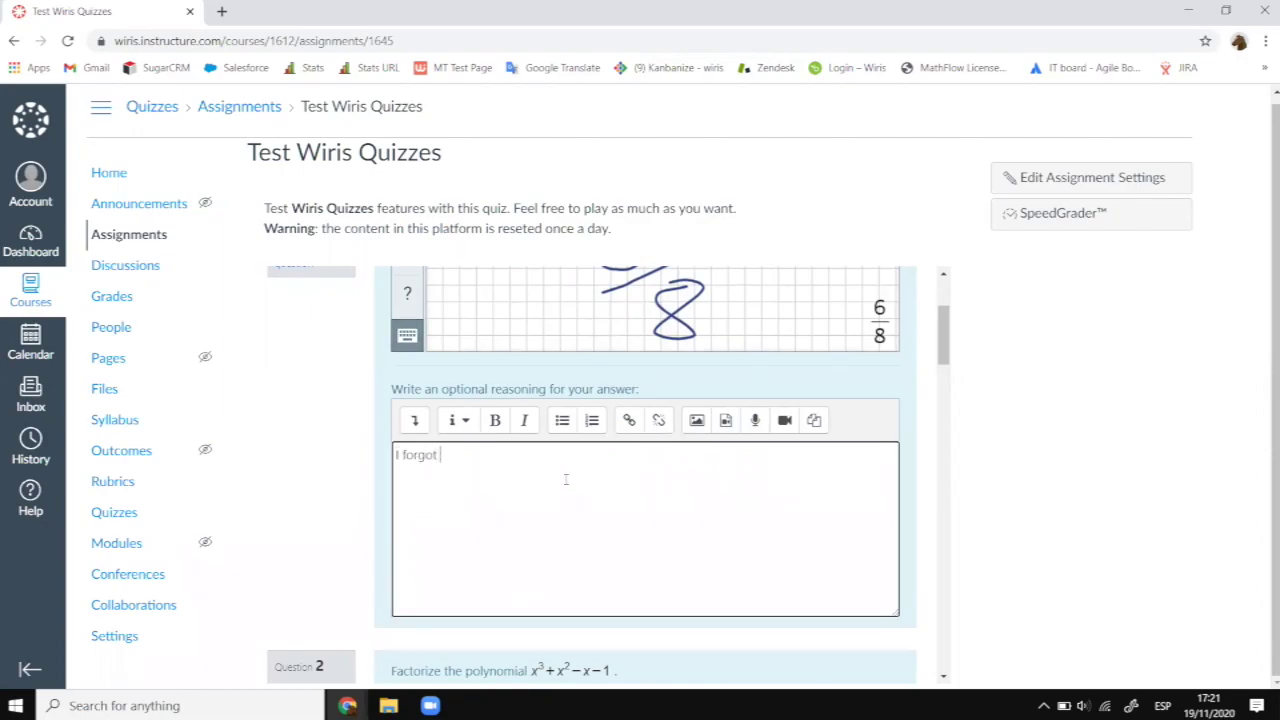
text(how to simplify)
Step: Answer question 2 with the factorized polynomial (x + 1)²(x − 1)
scroll(566, 479, down, 4)
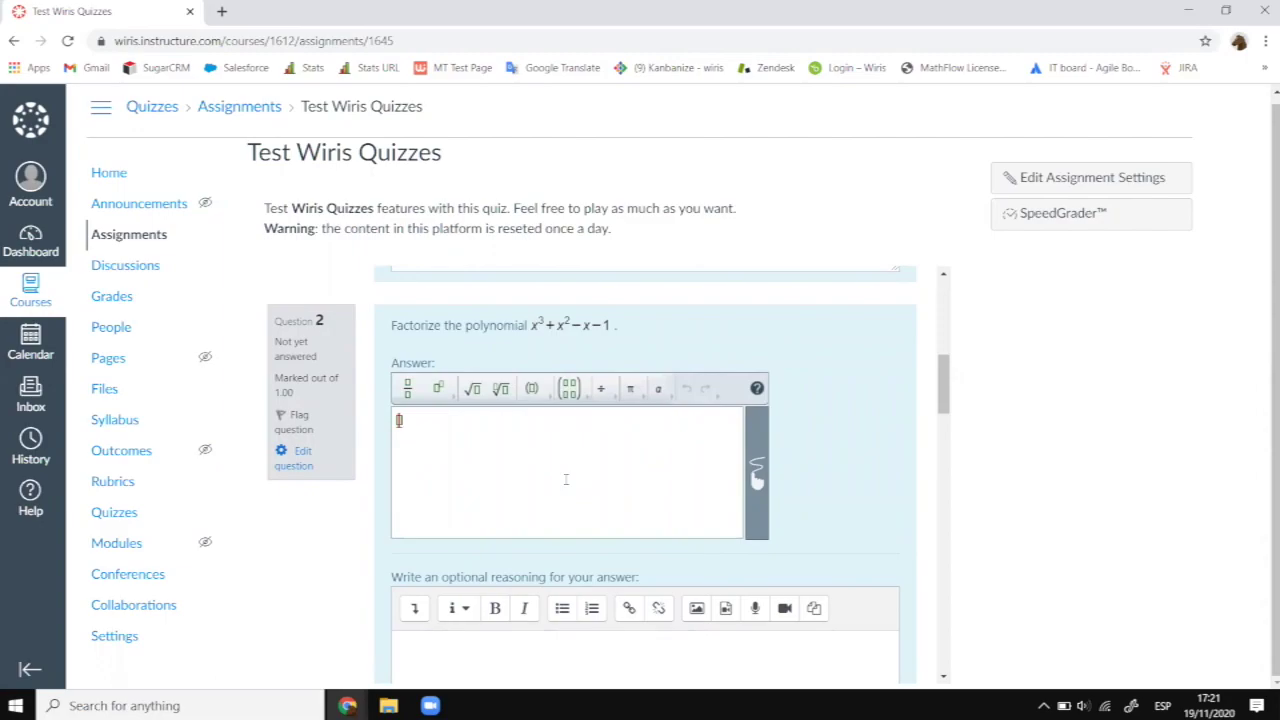
click(535, 387)
text(x + 1)^2)
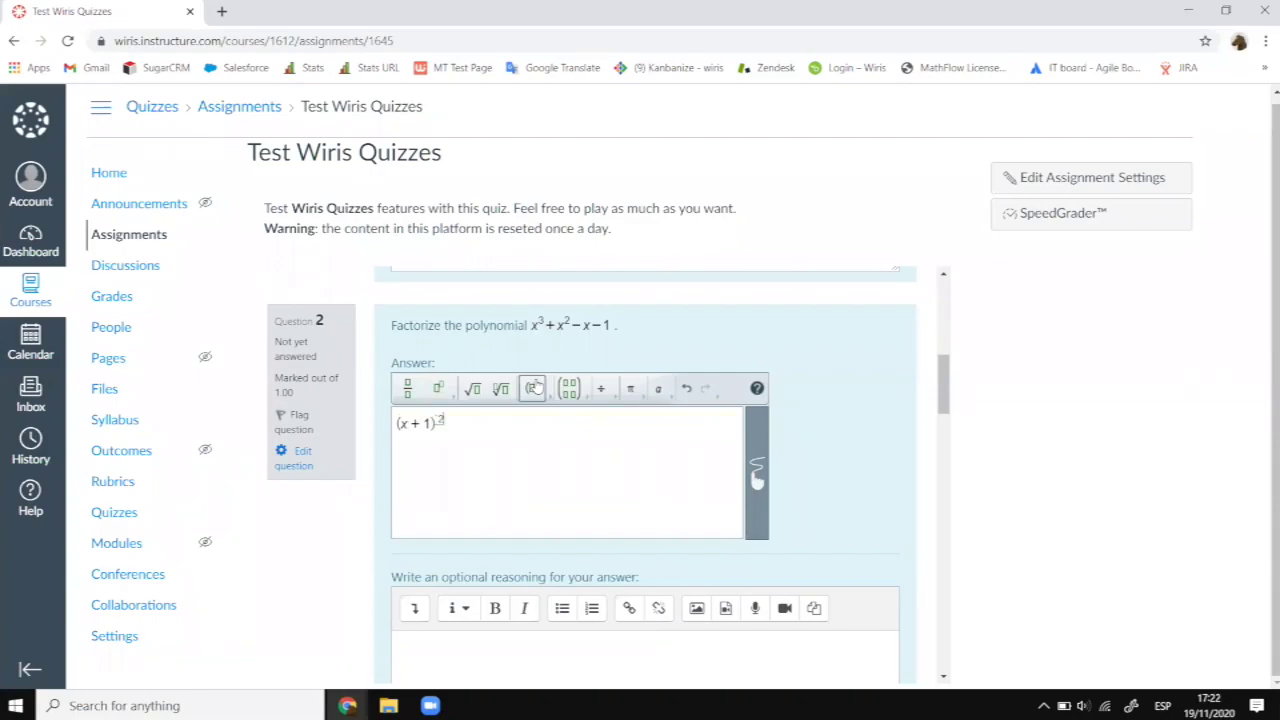
key(Right)
text((x-1)
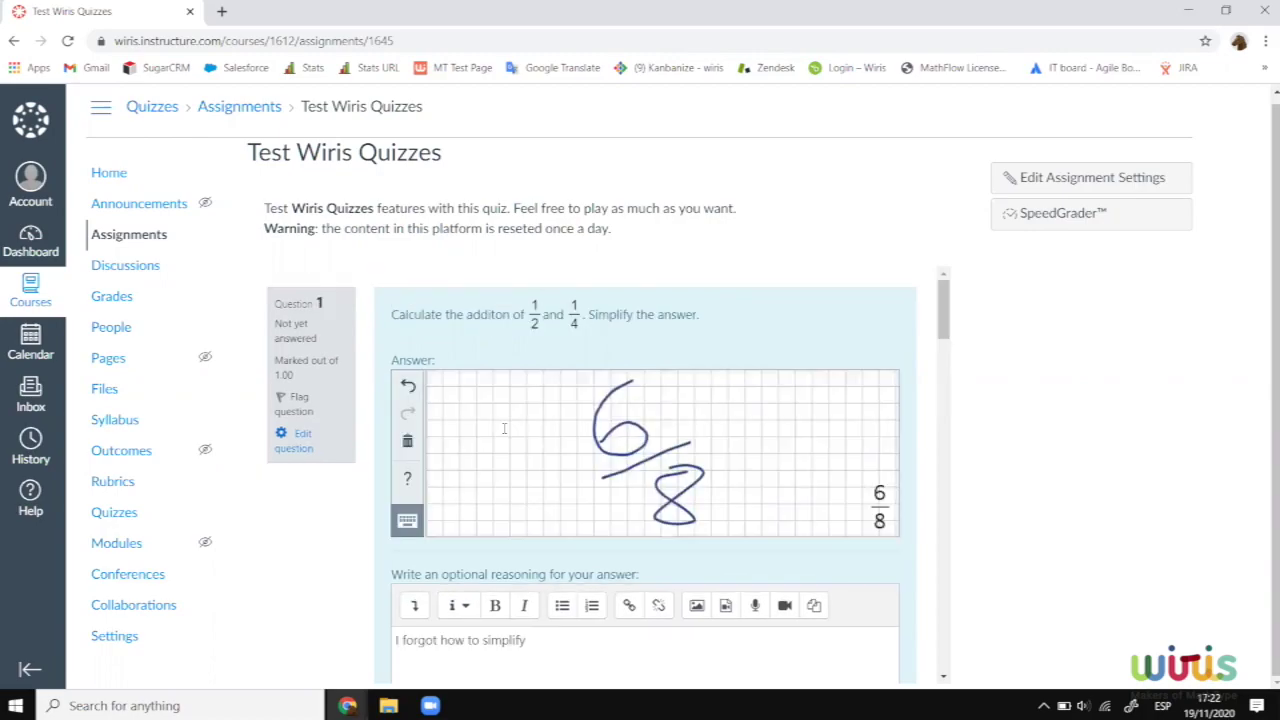
Step: Answer question 3 with the rectangle's area, 46000 m², including the squared unit
scroll(504, 428, down, 1)
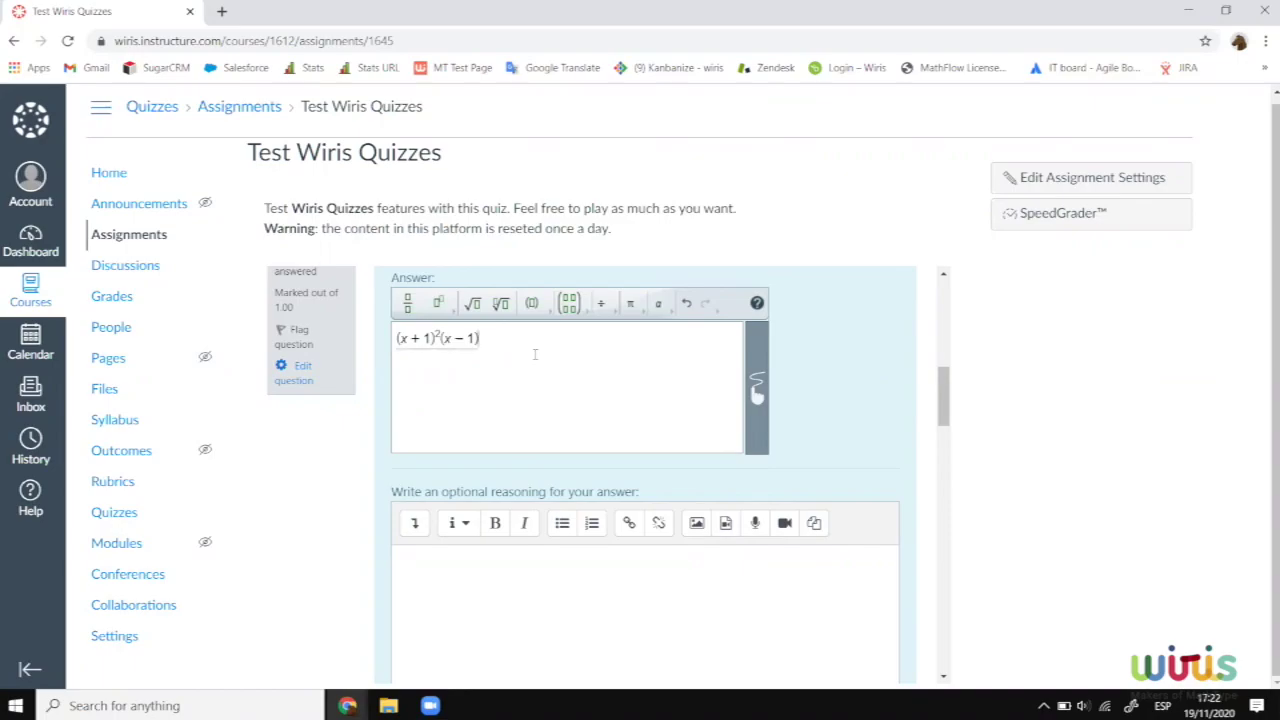
scroll(535, 354, down, 1)
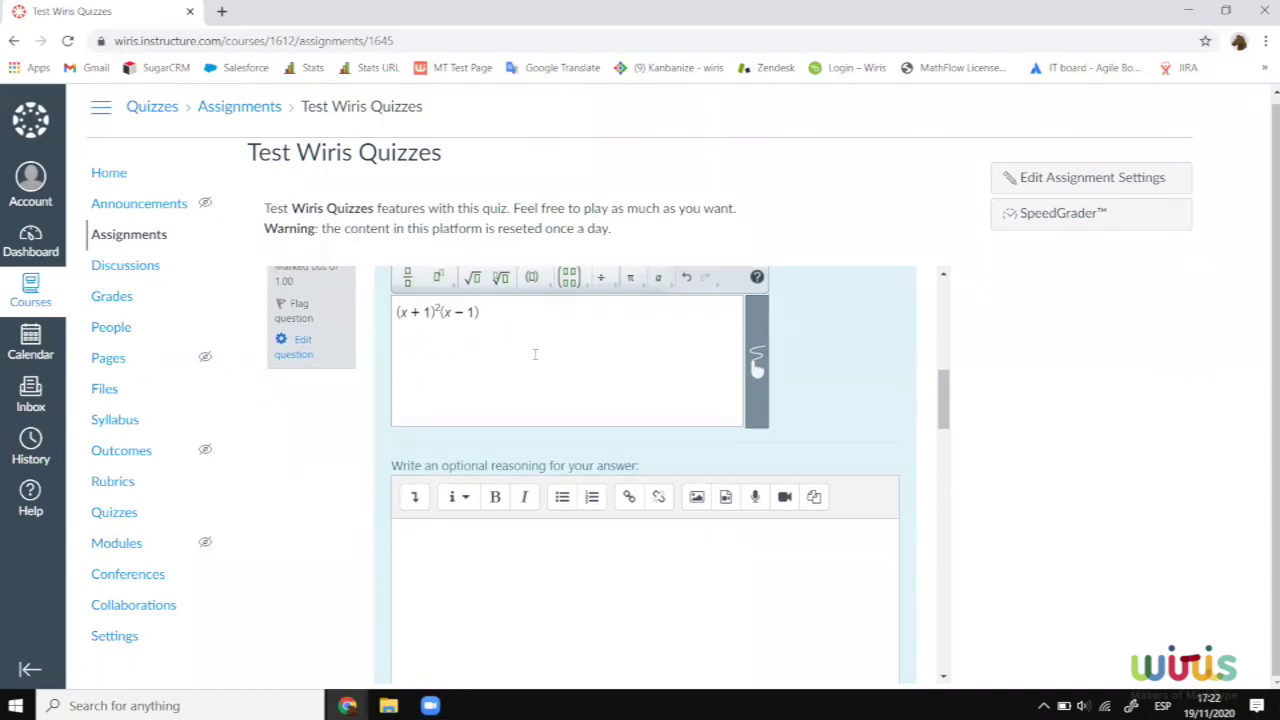
scroll(535, 354, down, 3)
scroll(535, 358, down, 4)
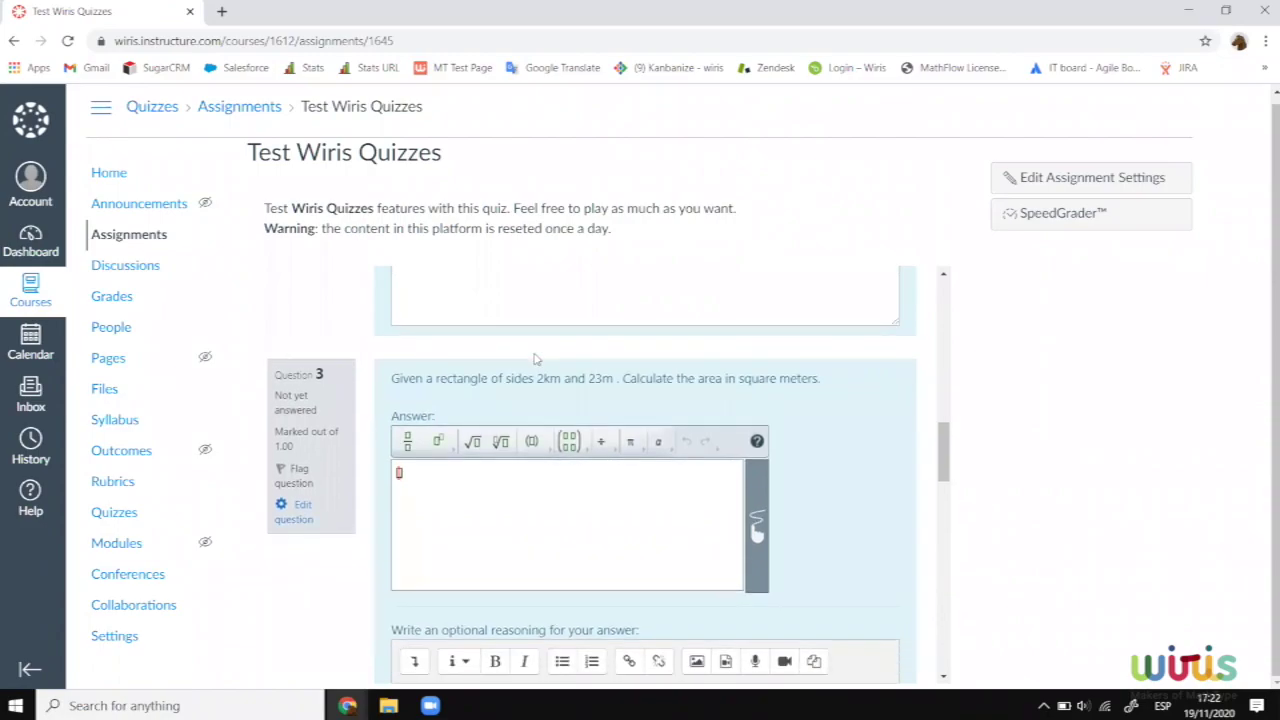
scroll(535, 358, down, 1)
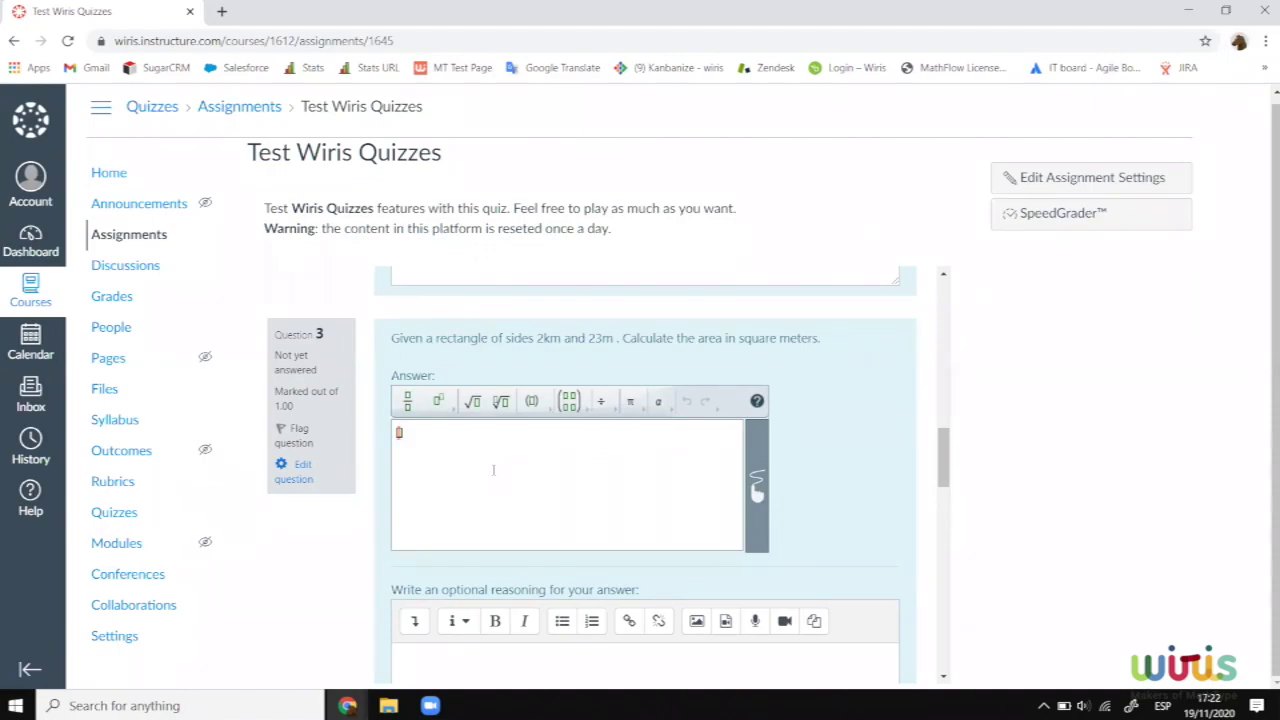
text(4)
text(6000)
text(m)
text(^)
text(2)
key(Left)
key(Left)
key(Left)
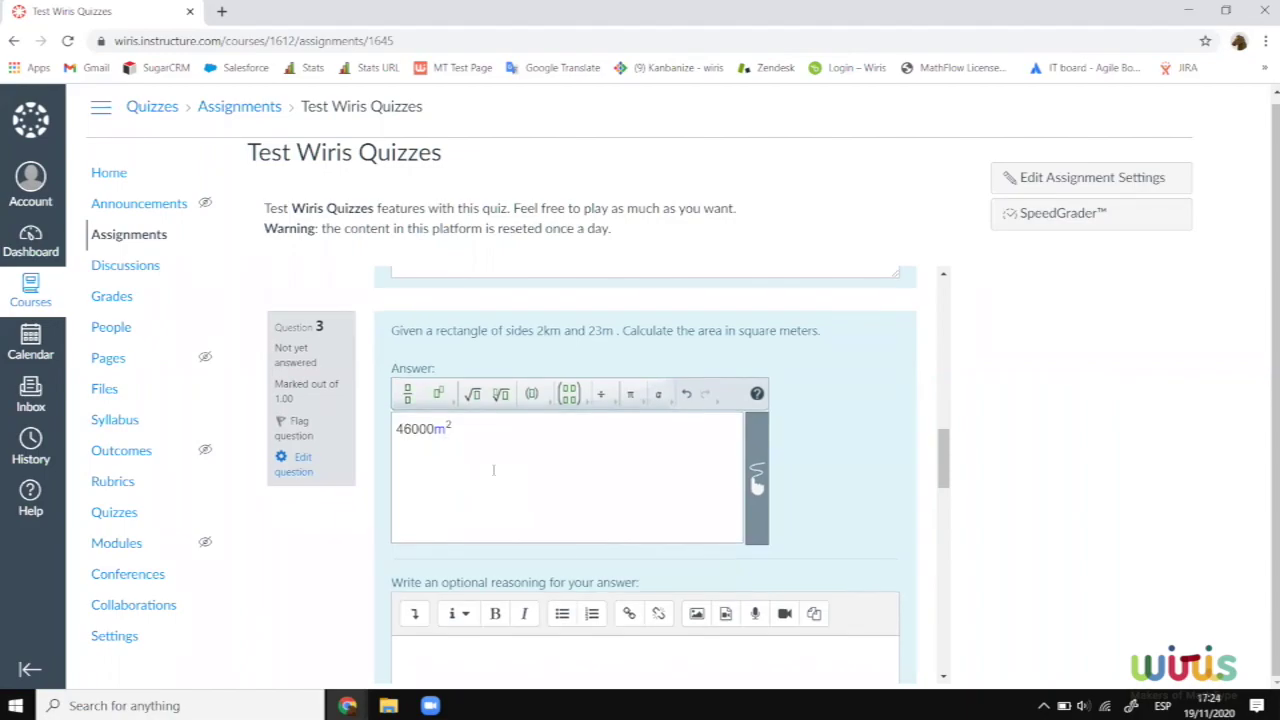
Step: Answer question 4 with a fraction of numerator 29 and denominator 20
scroll(493, 470, down, 4)
scroll(493, 474, down, 1)
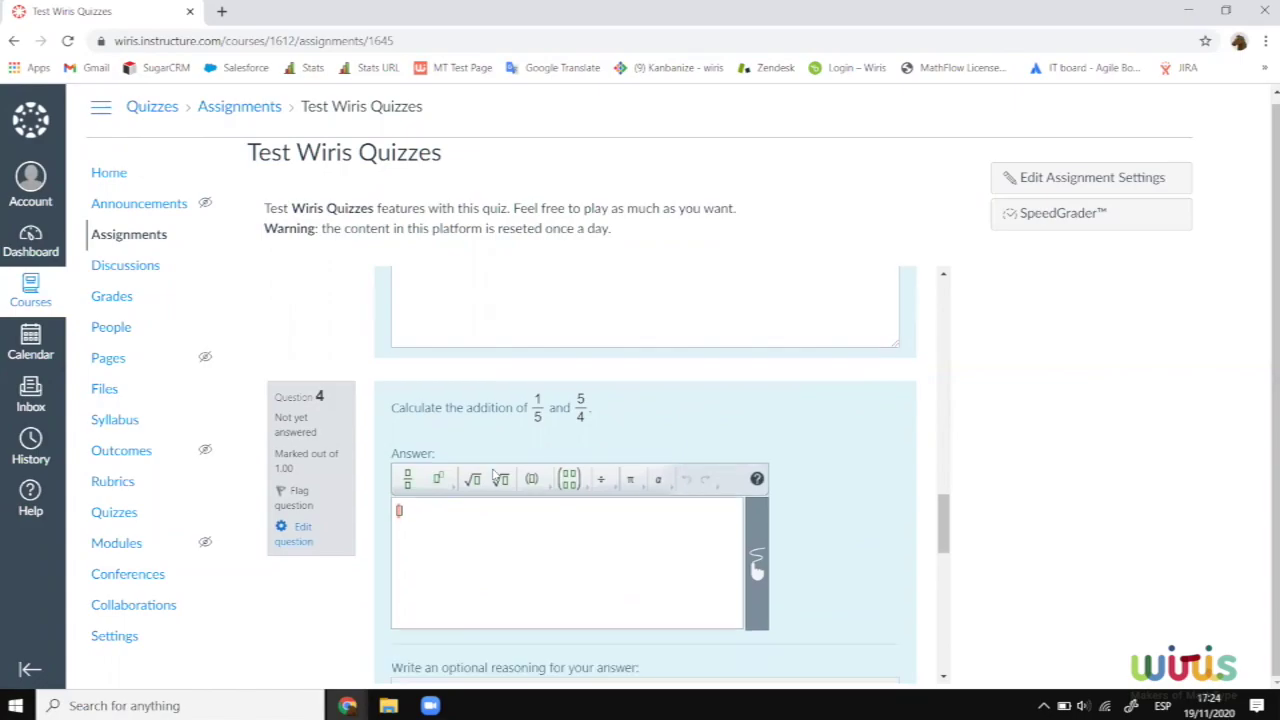
scroll(493, 472, down, 1)
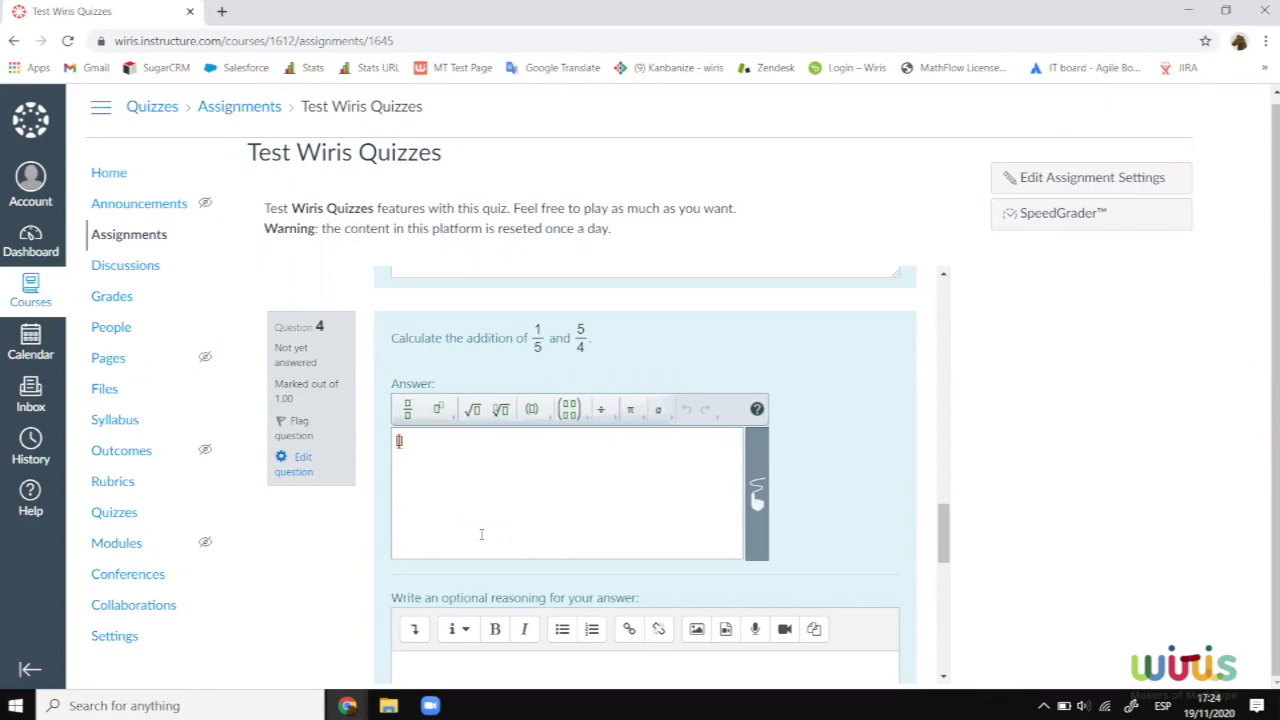
text(4)
key(shift+Left)
key(BackSpace)
click(404, 412)
text(2)
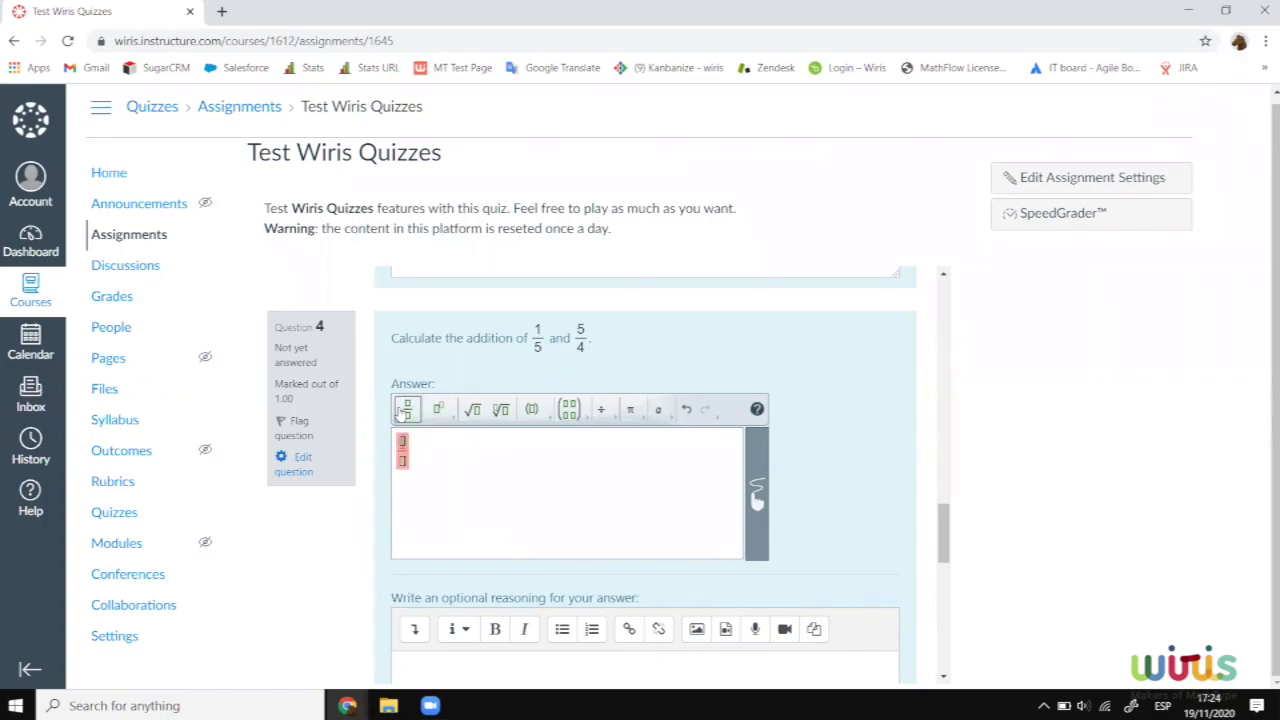
text(9)
key(Down)
text(20)
Step: Enter tan(4x) as the primitive in the answer to question 5
scroll(540, 472, down, 3)
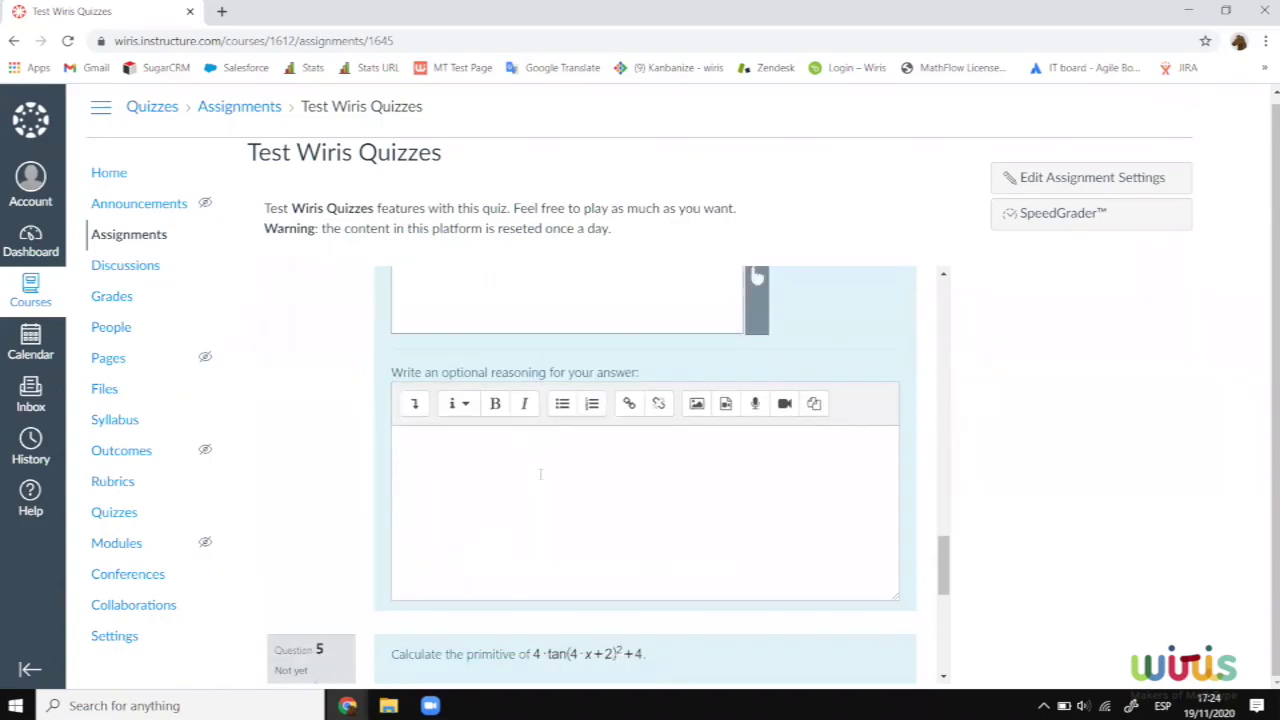
scroll(540, 474, down, 3)
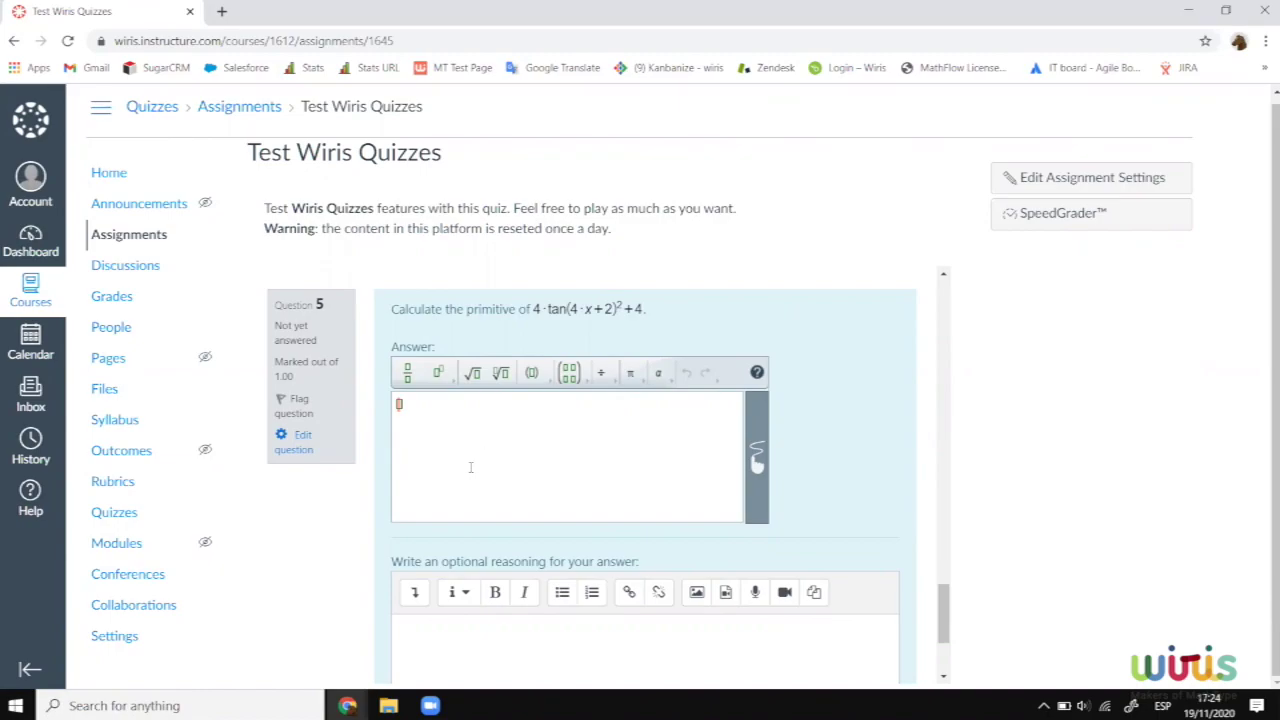
scroll(509, 423, up, 1)
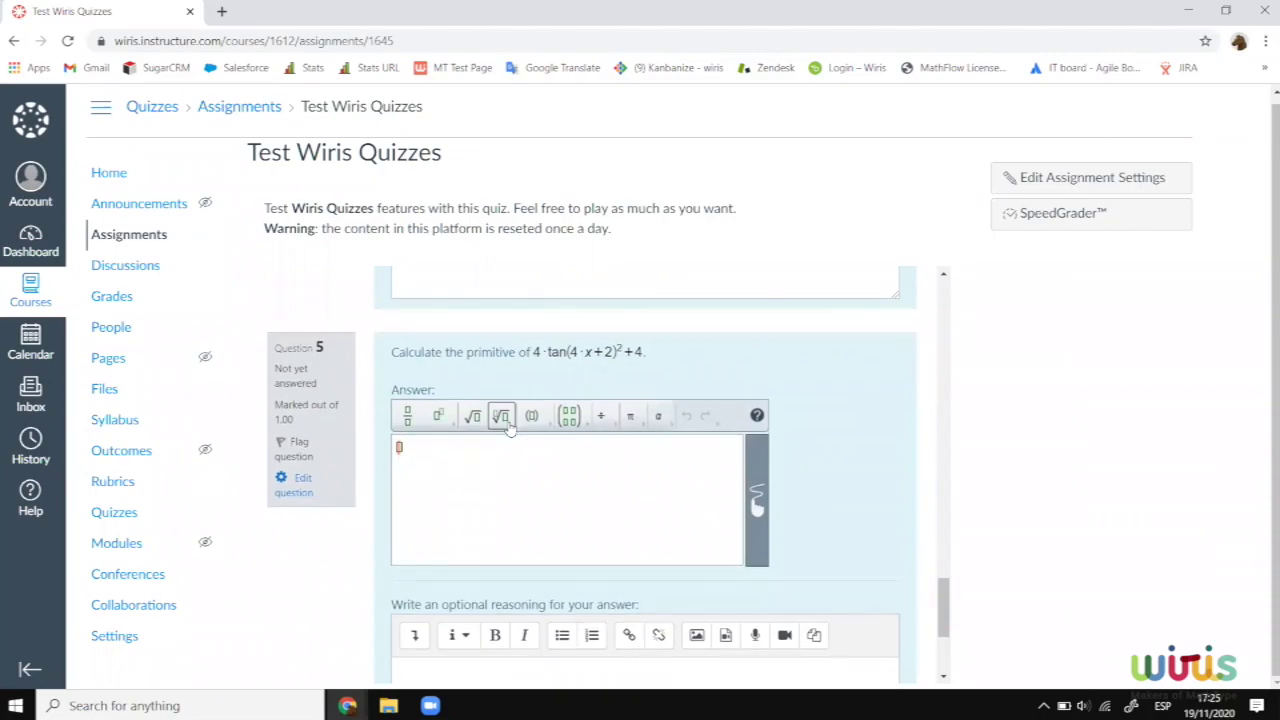
scroll(754, 385, up, 4)
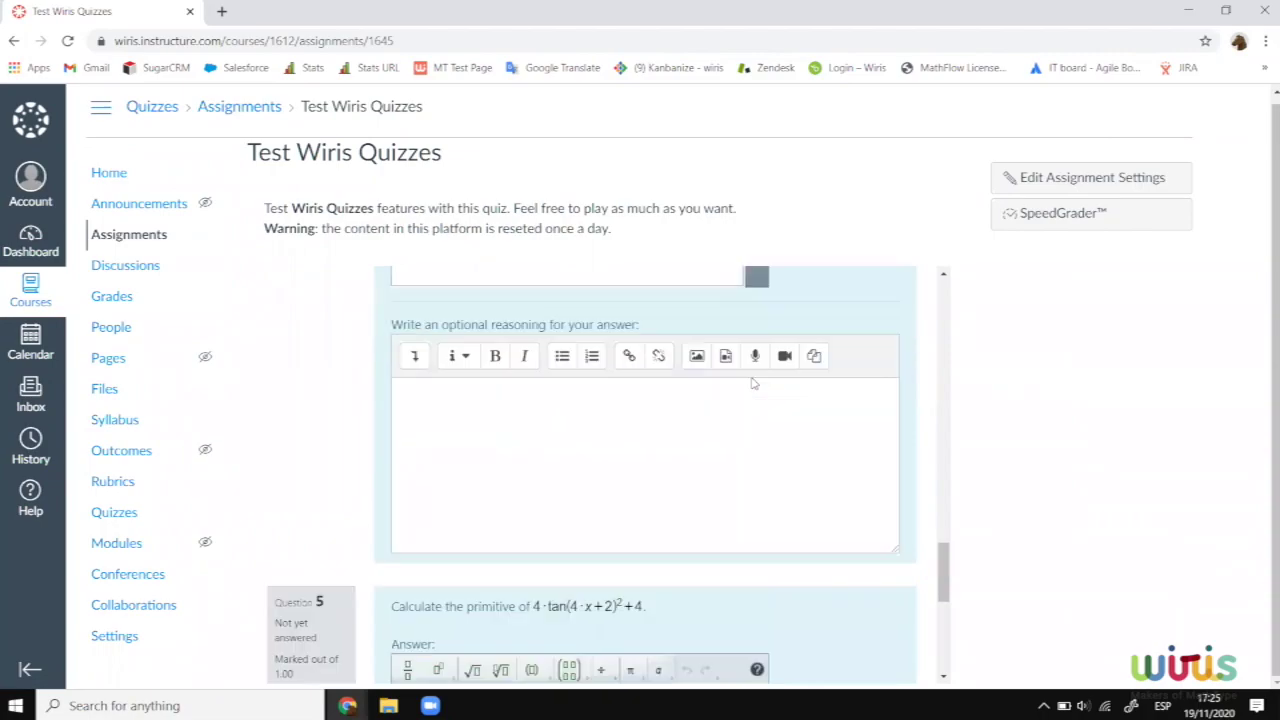
scroll(754, 385, up, 2)
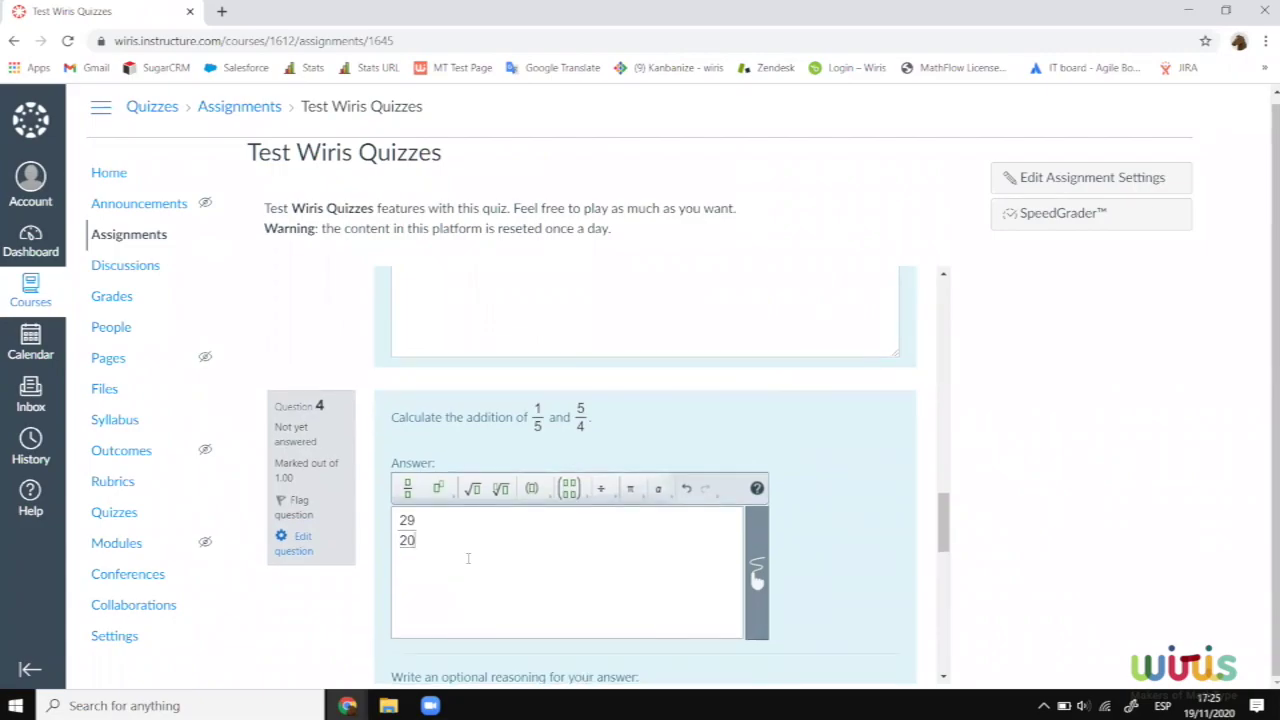
scroll(467, 558, down, 1)
scroll(467, 558, down, 5)
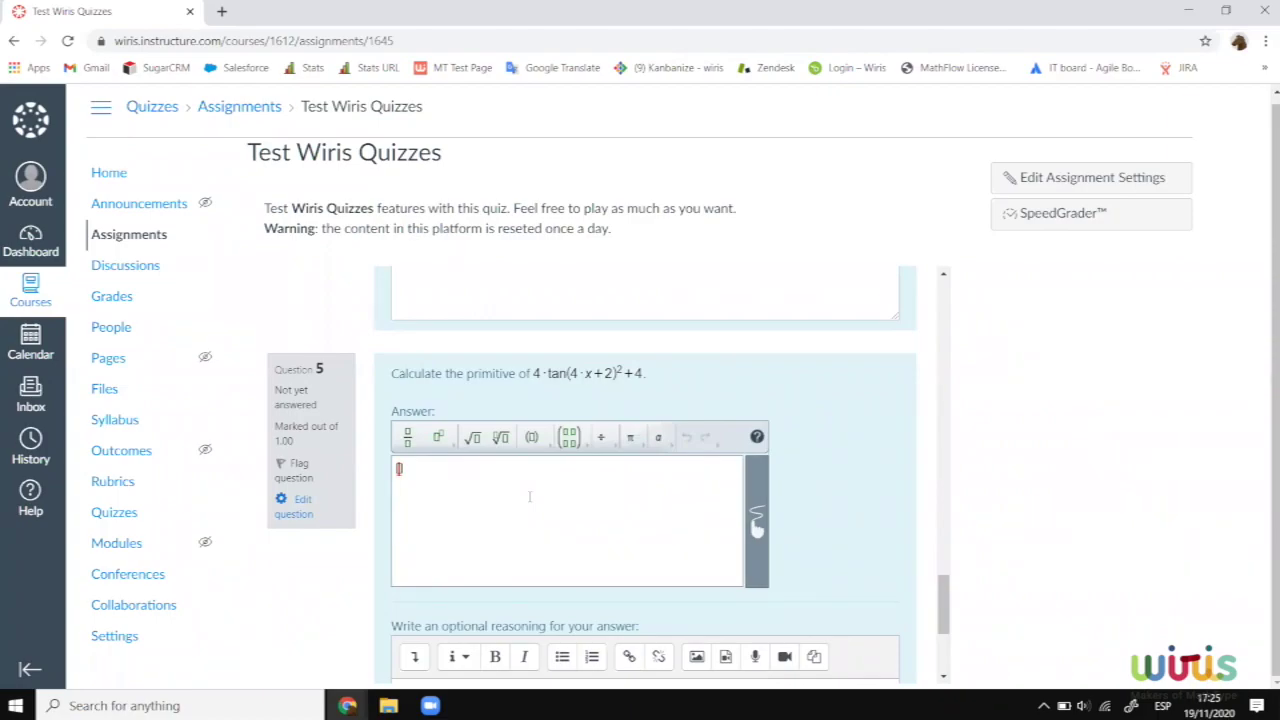
text(tan)
text((4x)
Step: Finish the quiz attempt, then submit all answers and confirm the submission
scroll(614, 531, down, 2)
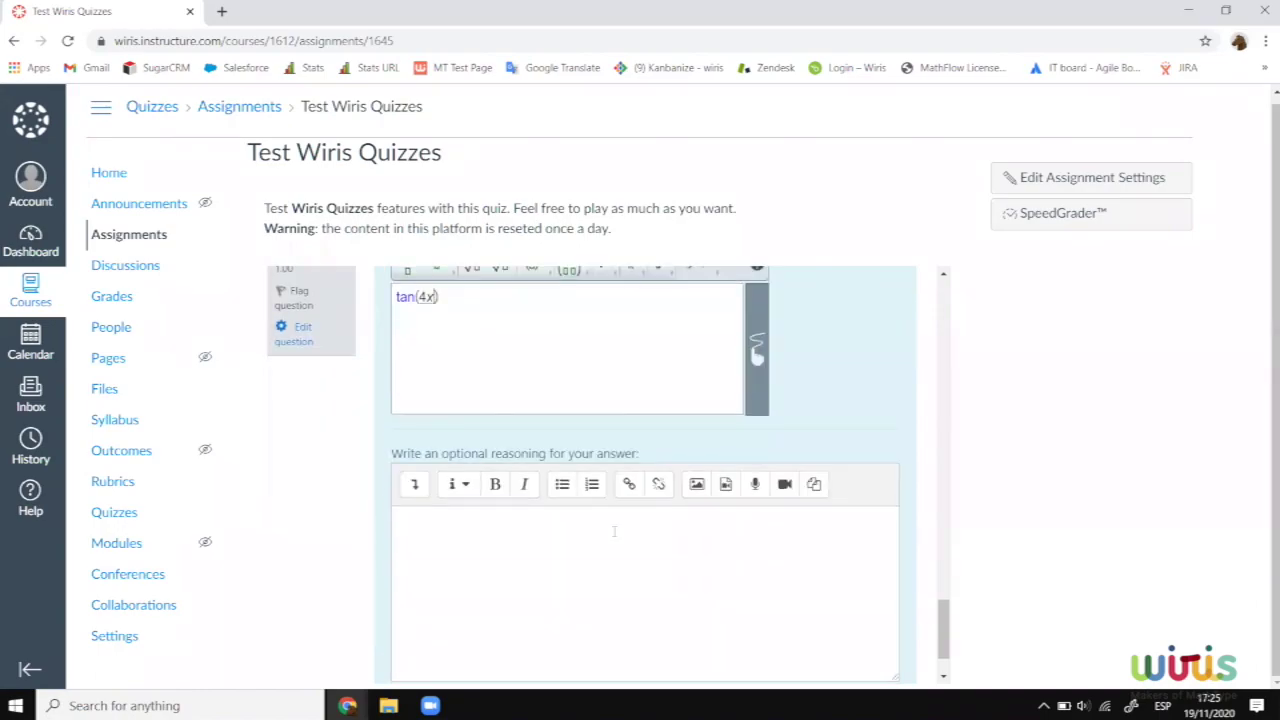
scroll(614, 531, up, 1)
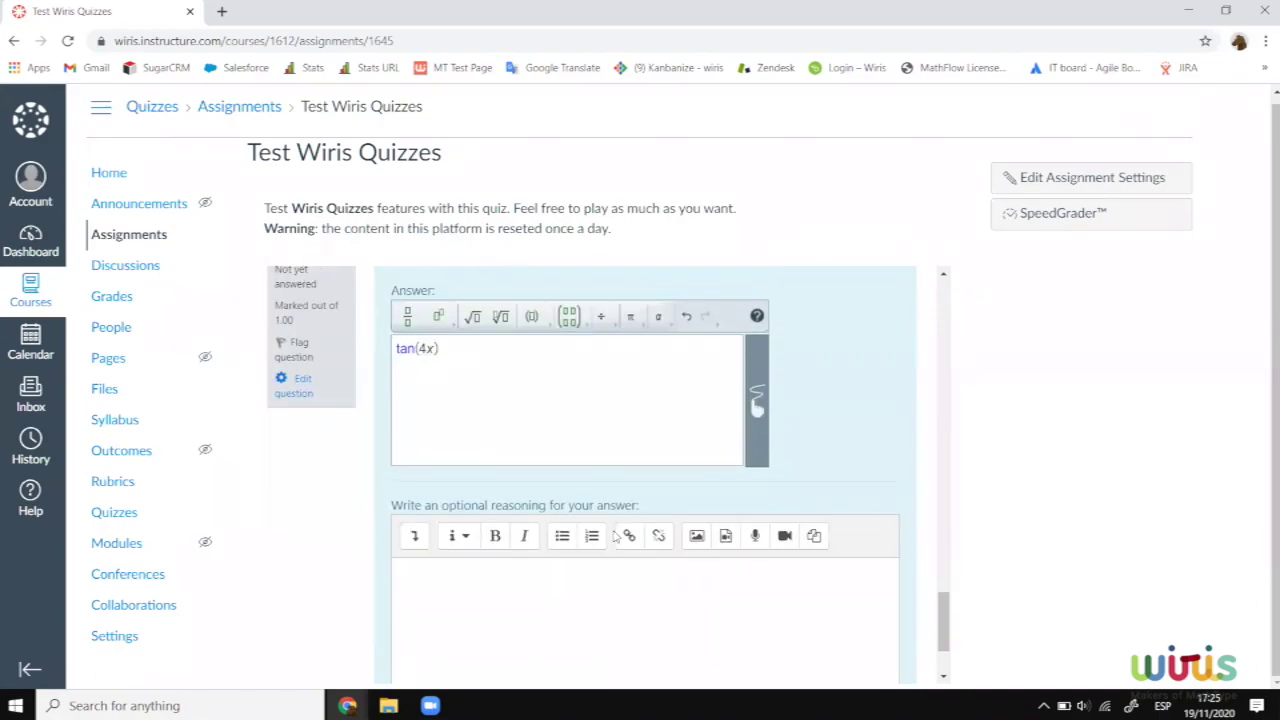
scroll(614, 531, down, 2)
scroll(614, 531, down, 1)
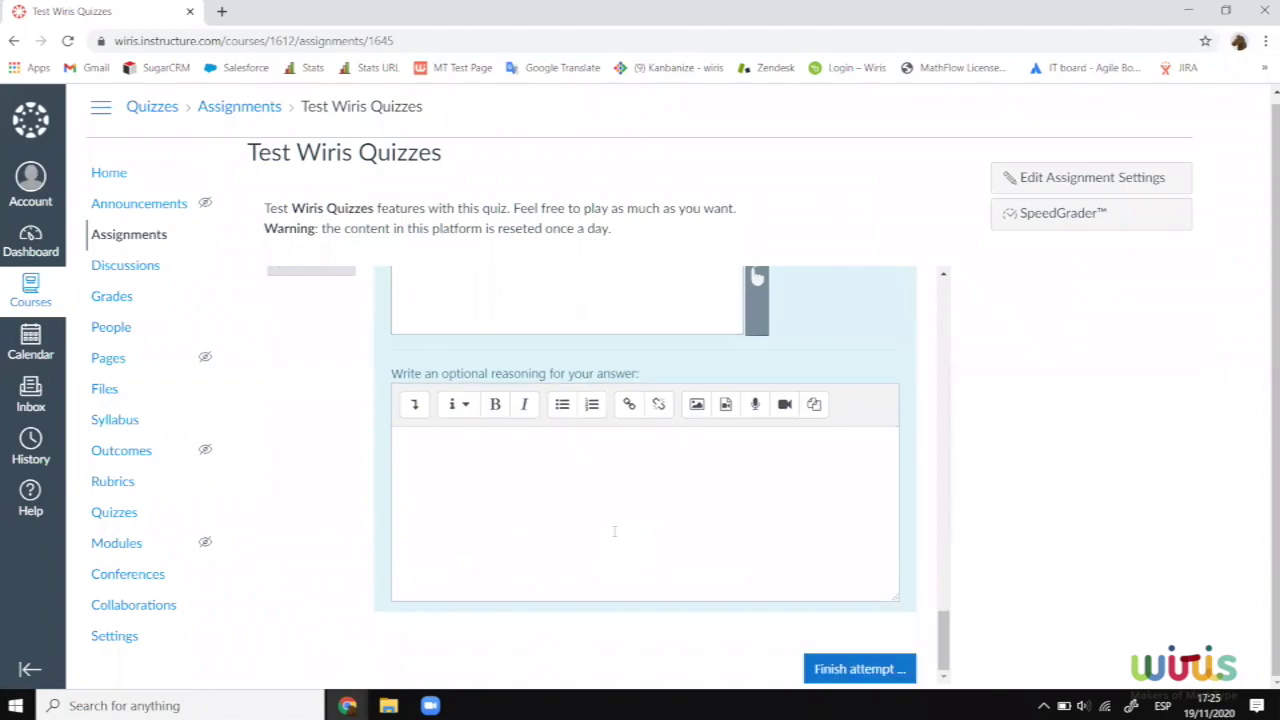
scroll(614, 531, up, 2)
scroll(614, 531, down, 1)
scroll(614, 531, down, 1)
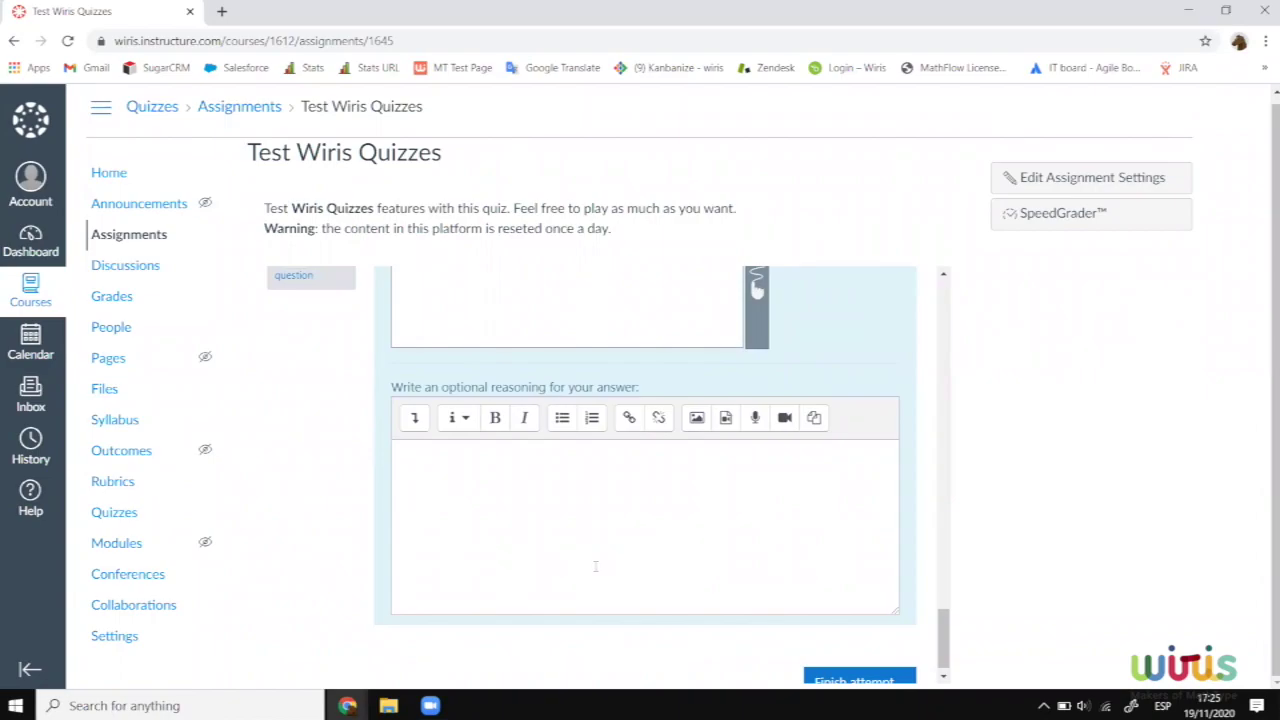
scroll(593, 567, down, 1)
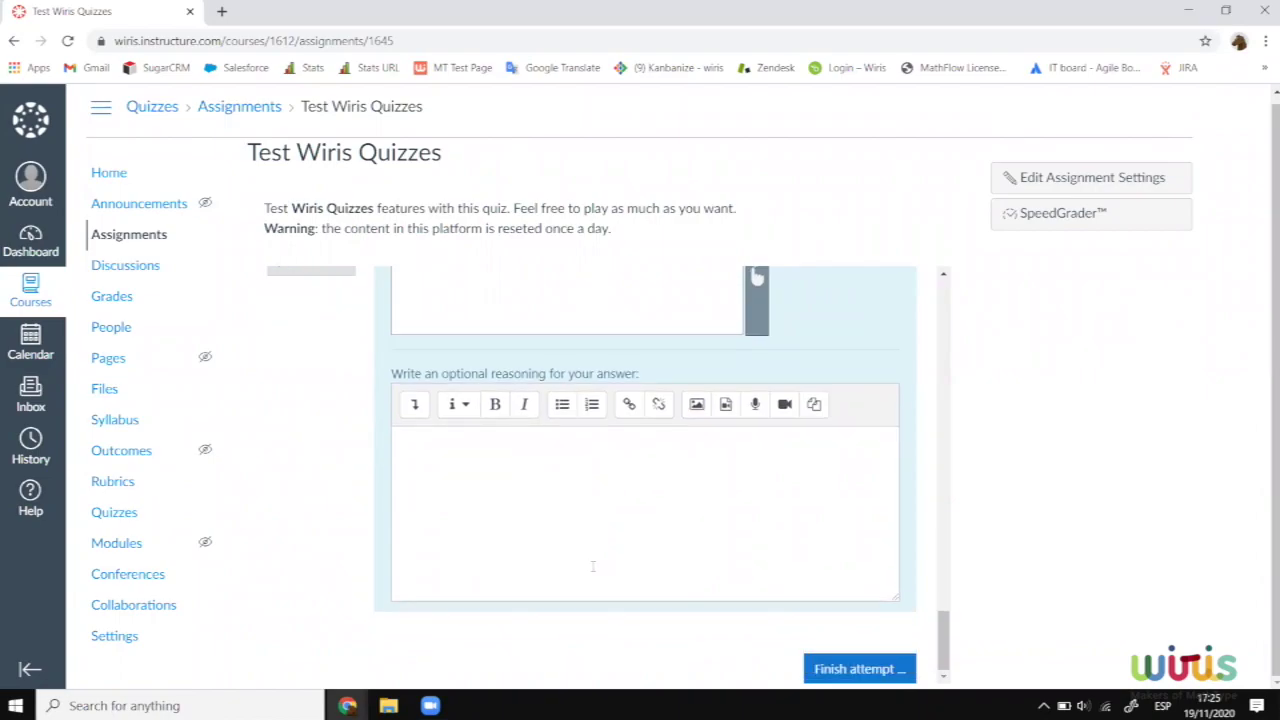
click(878, 668)
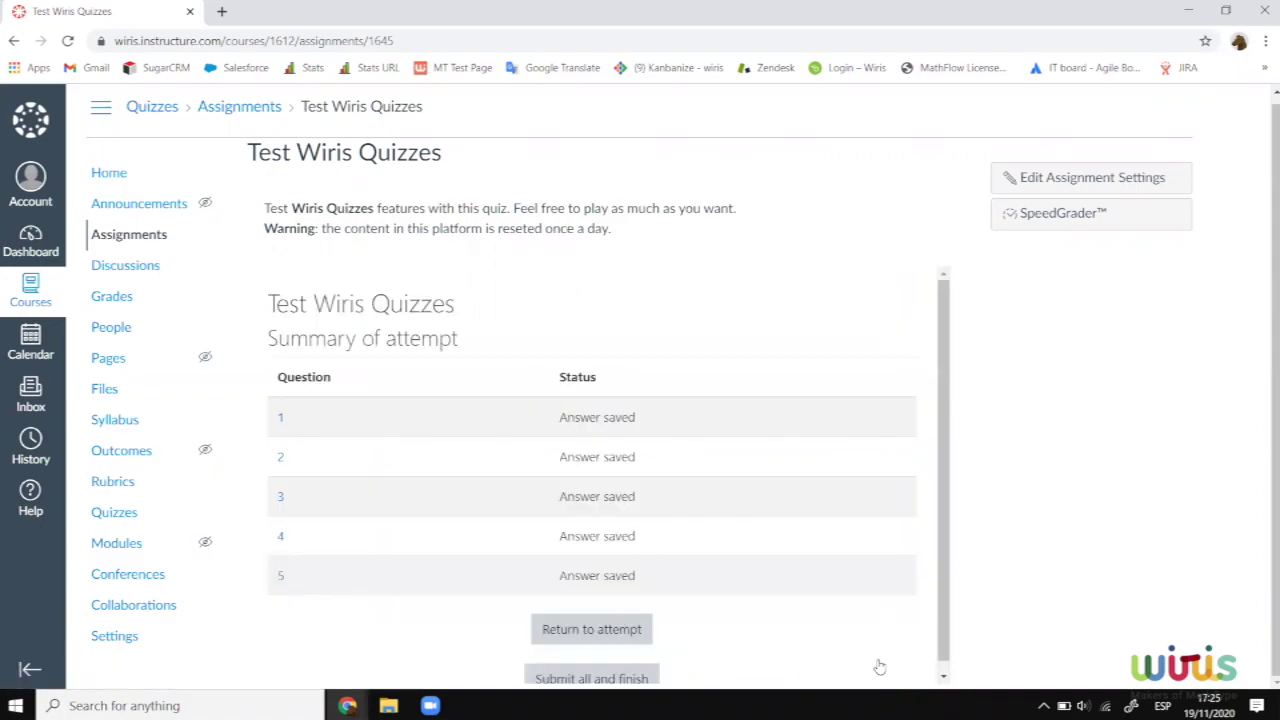
scroll(614, 519, down, 1)
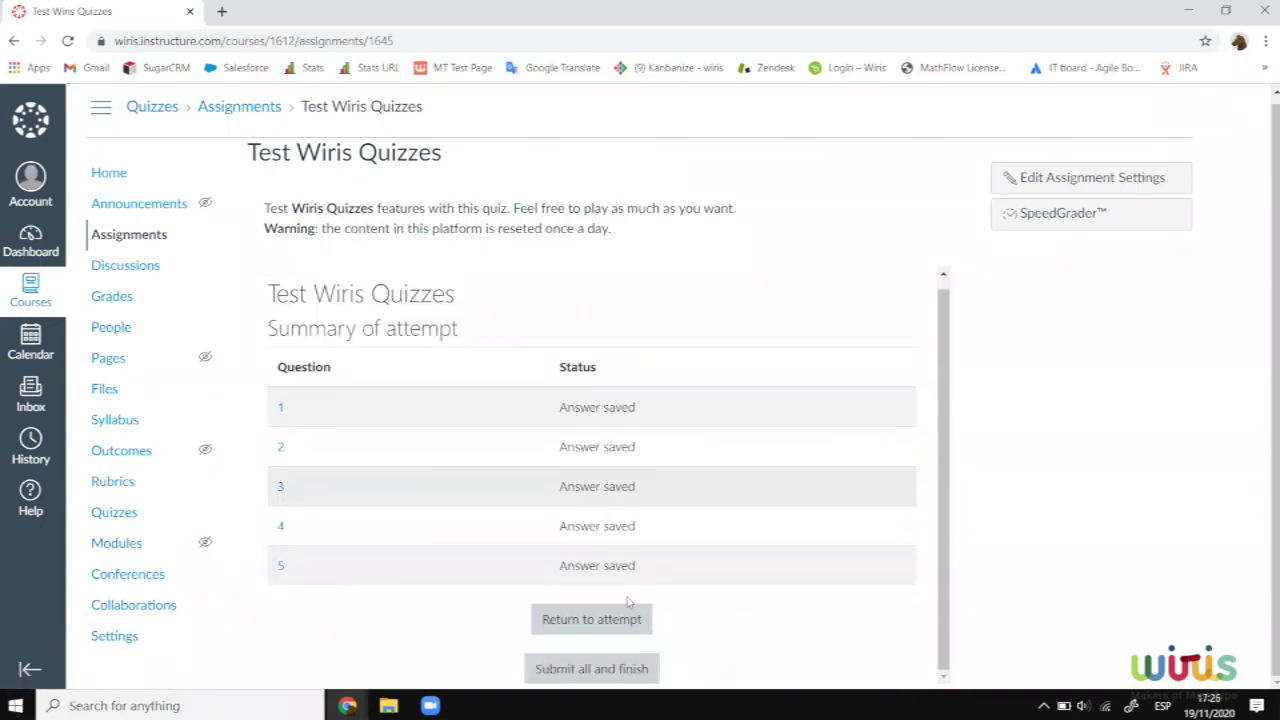
click(589, 665)
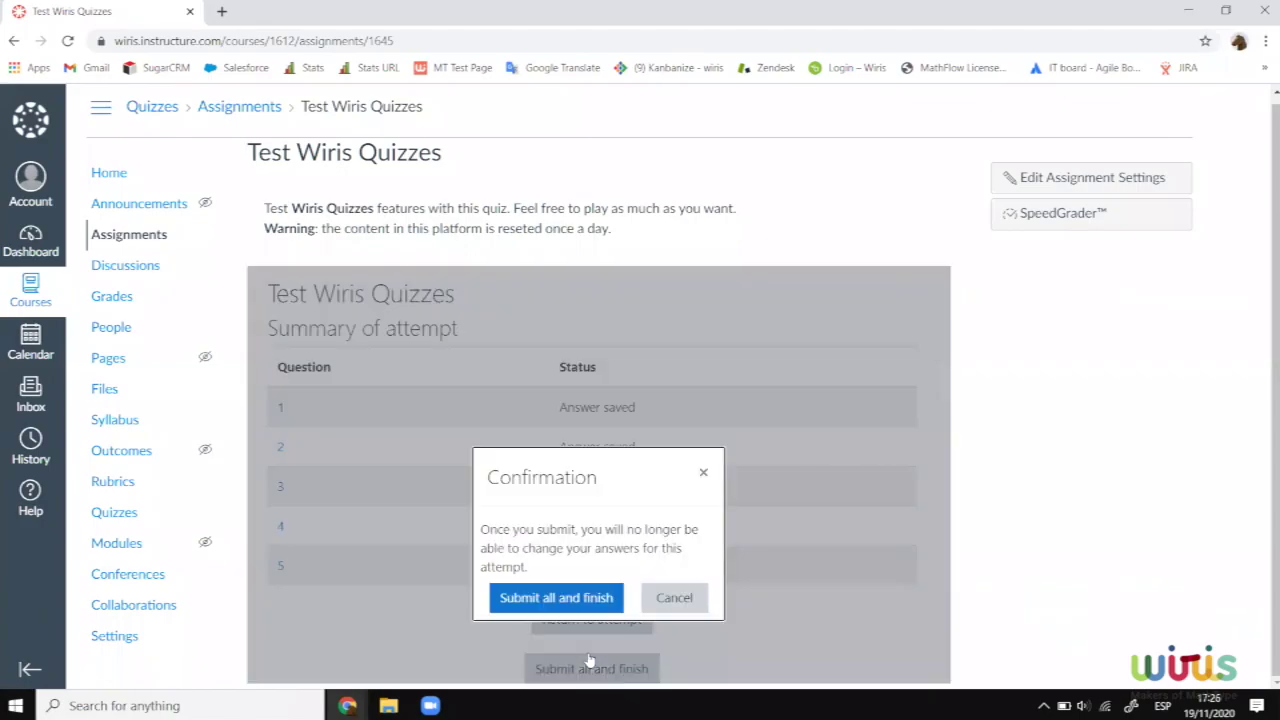
click(506, 597)
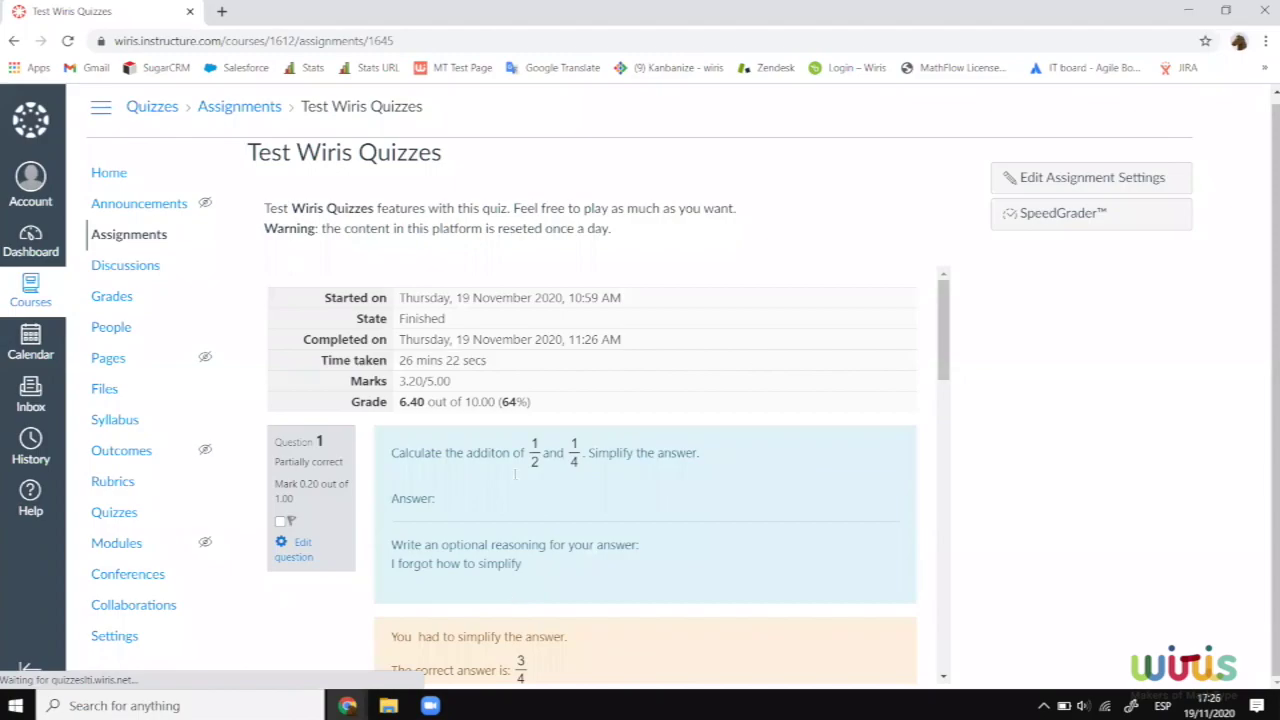
Step: Examine question 1's partial mark, submitted fraction and feedback in the attempt review
scroll(453, 478, down, 2)
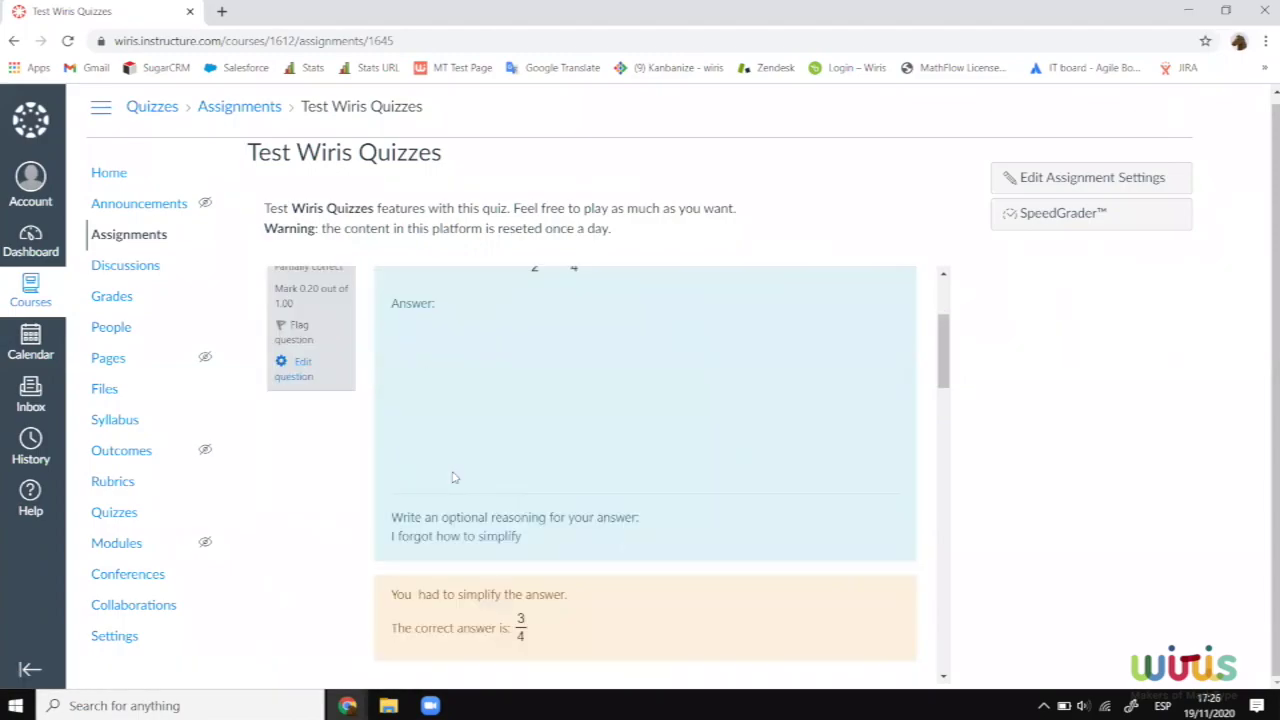
scroll(453, 475, up, 1)
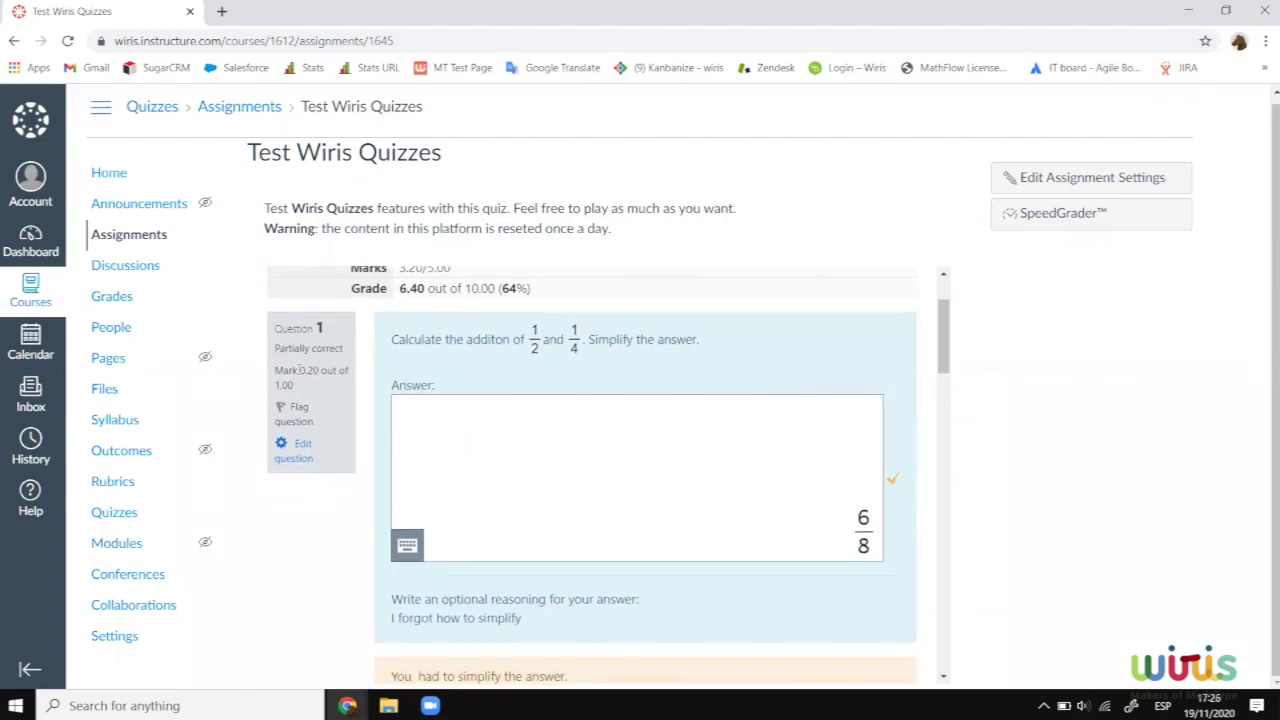
drag(300, 370, 346, 370)
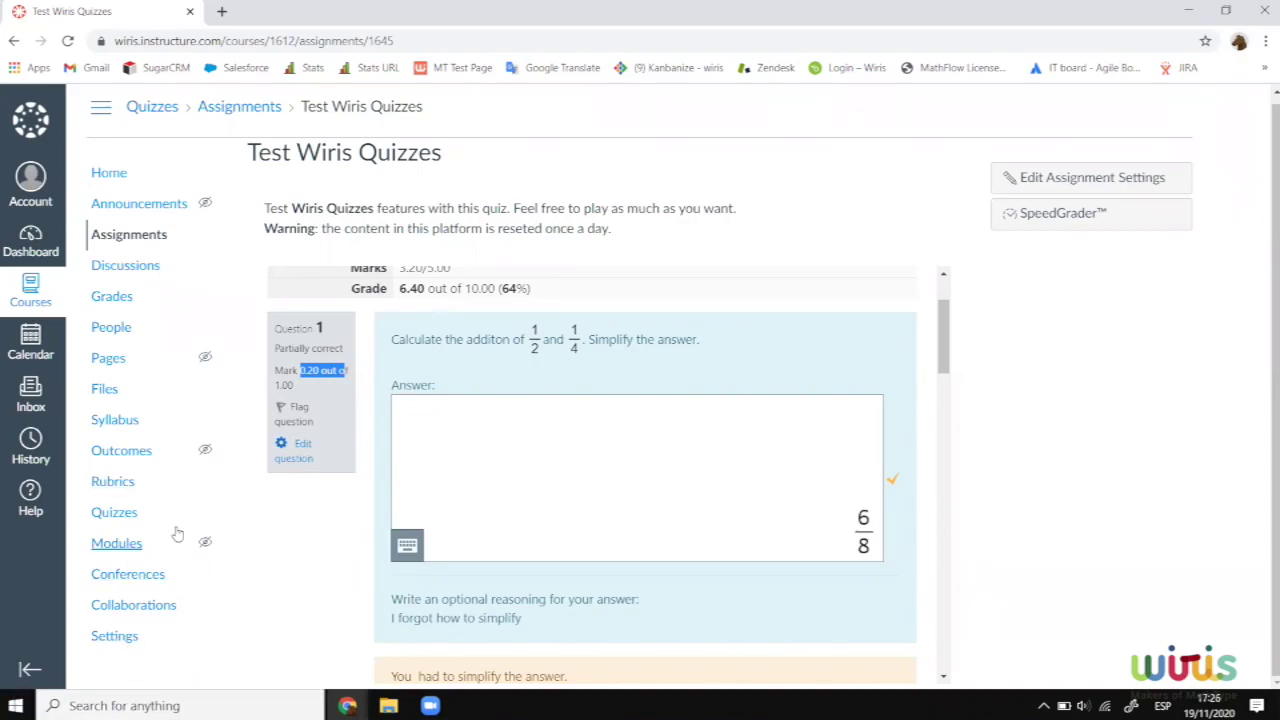
scroll(281, 540, down, 1)
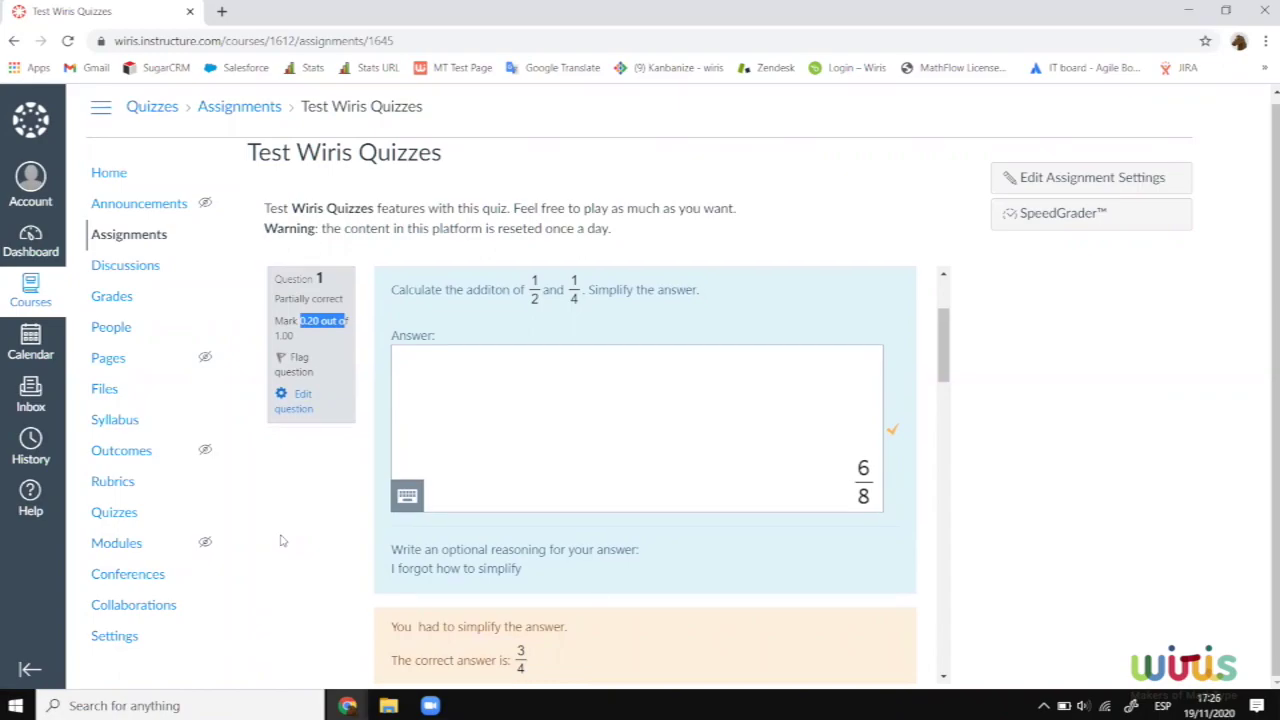
scroll(281, 541, down, 3)
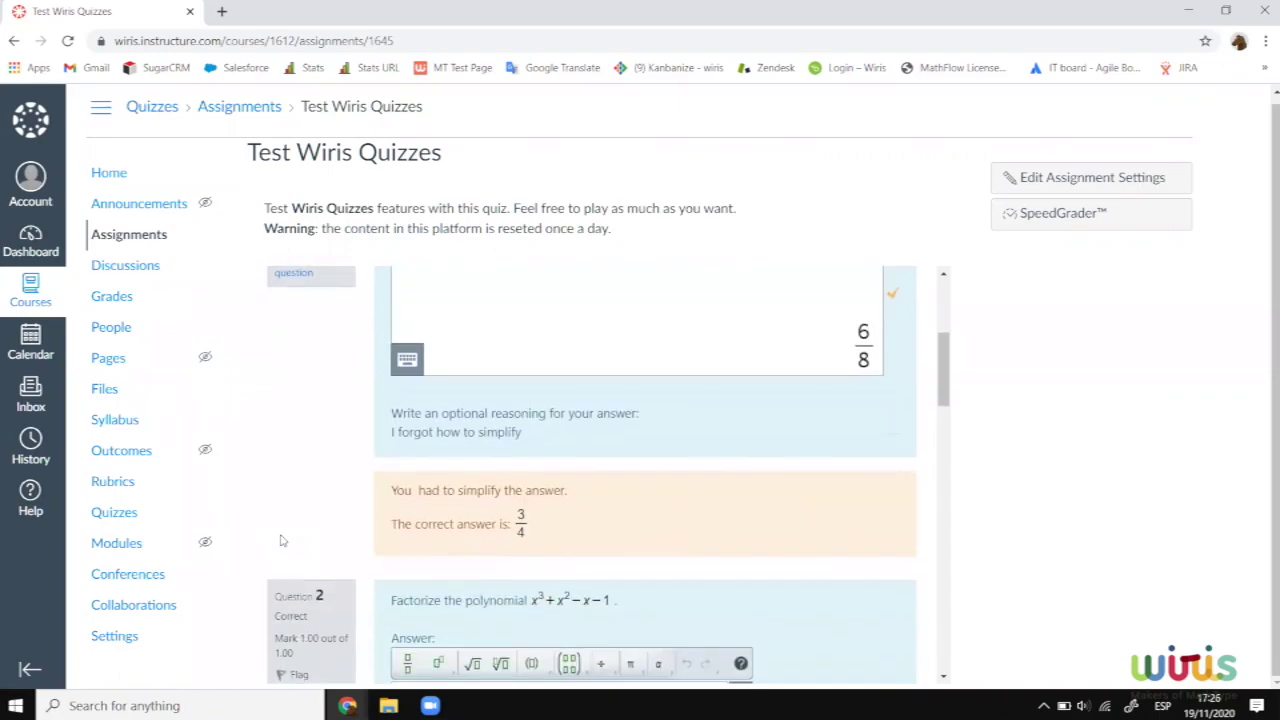
Step: Compare the submitted answers with the correct answers for the polynomial factorization in question 2 and the rectangle area in question 3
scroll(281, 541, down, 3)
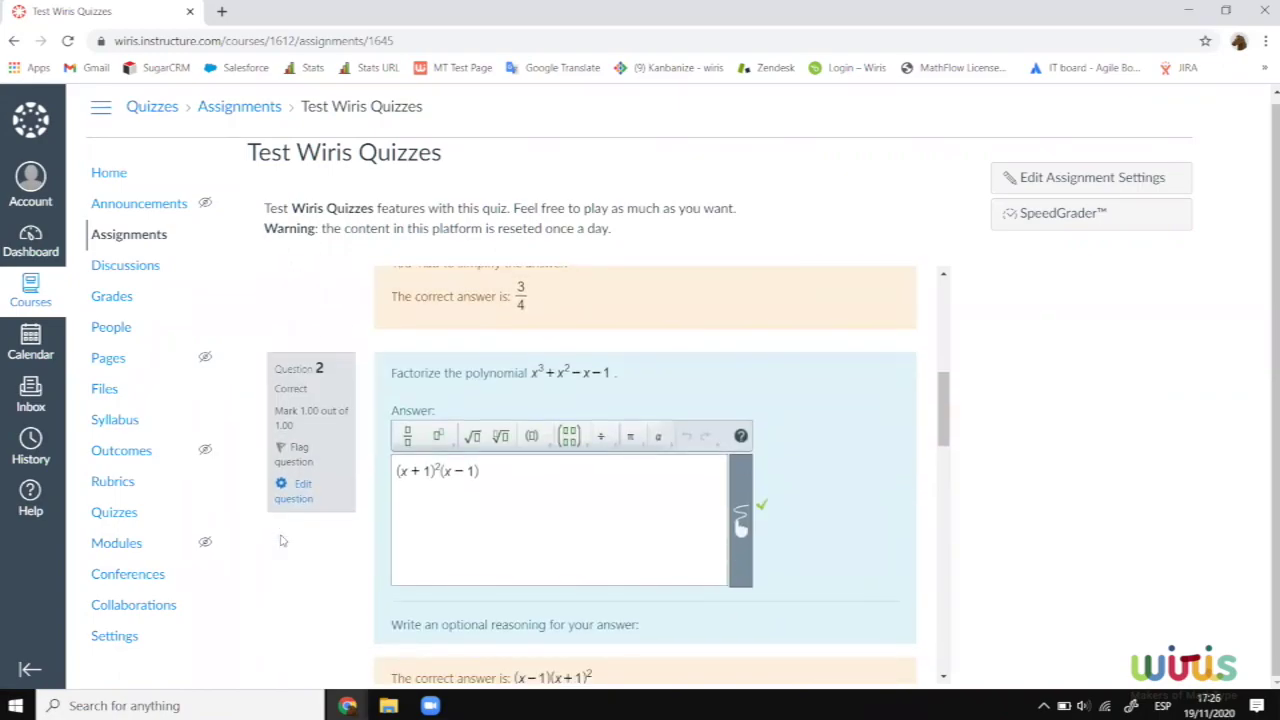
scroll(281, 541, down, 1)
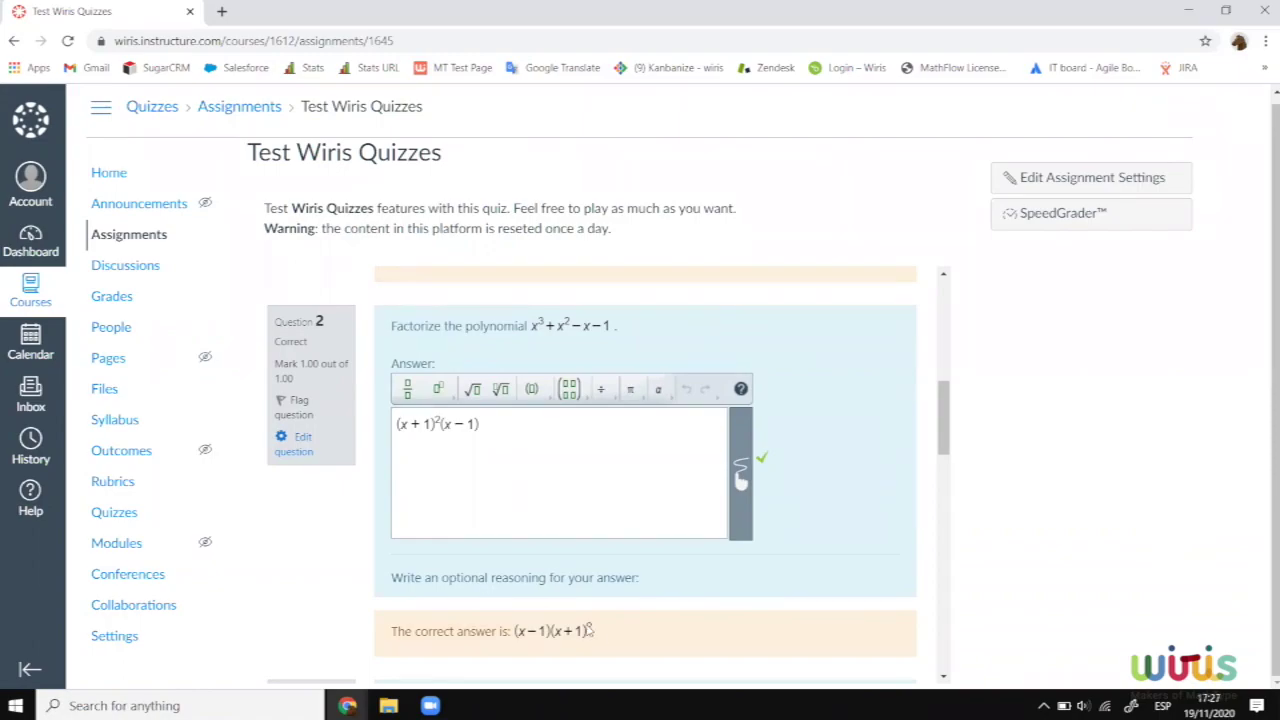
drag(603, 640, 530, 635)
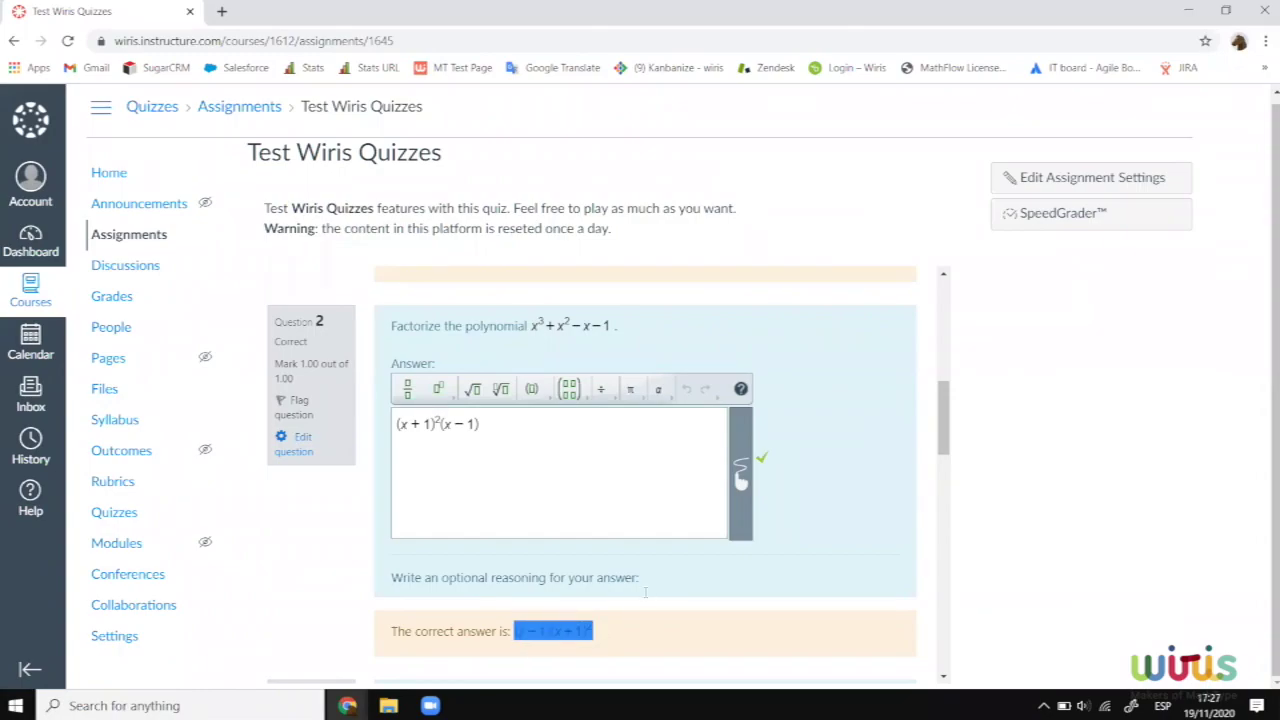
click(400, 424)
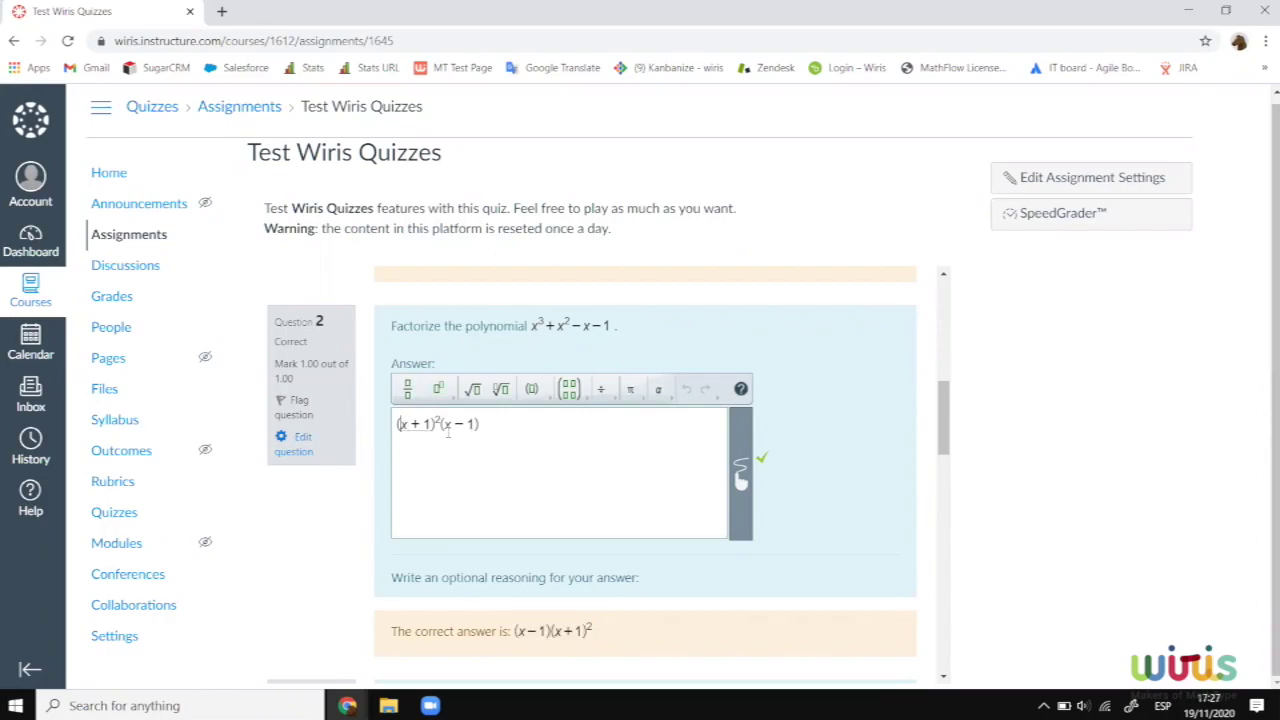
click(488, 424)
scroll(718, 358, down, 2)
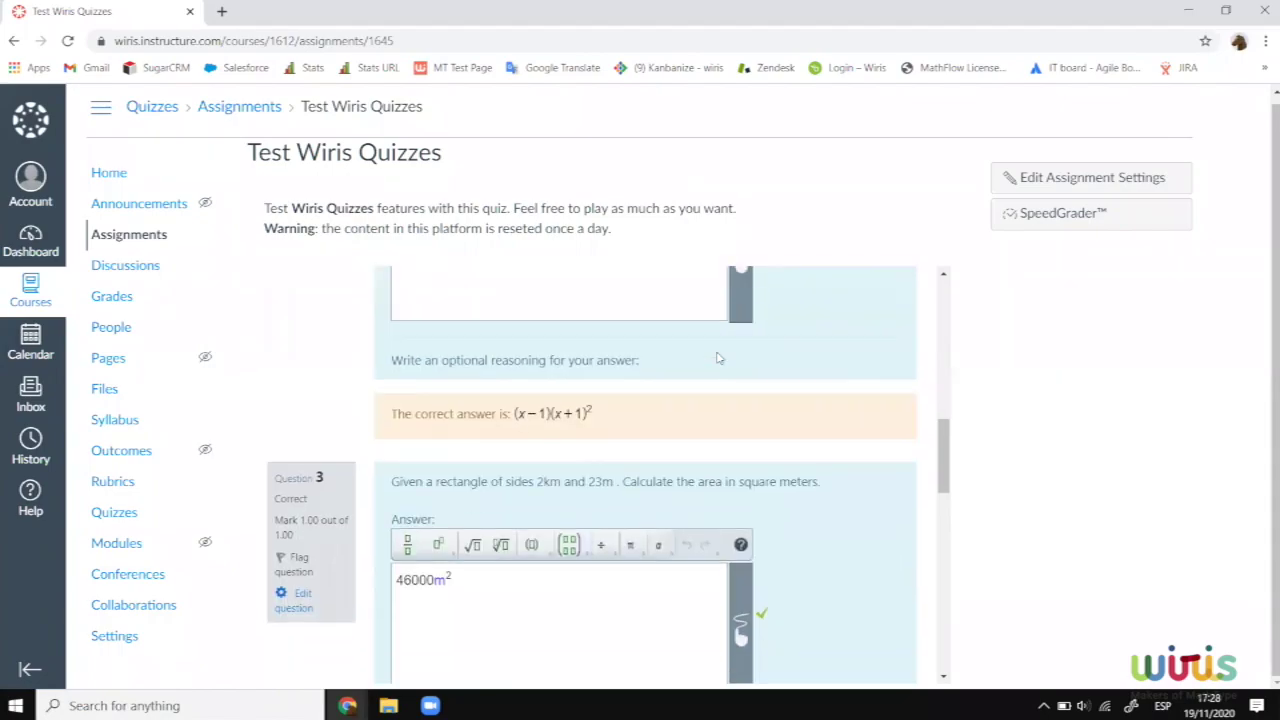
scroll(718, 358, down, 2)
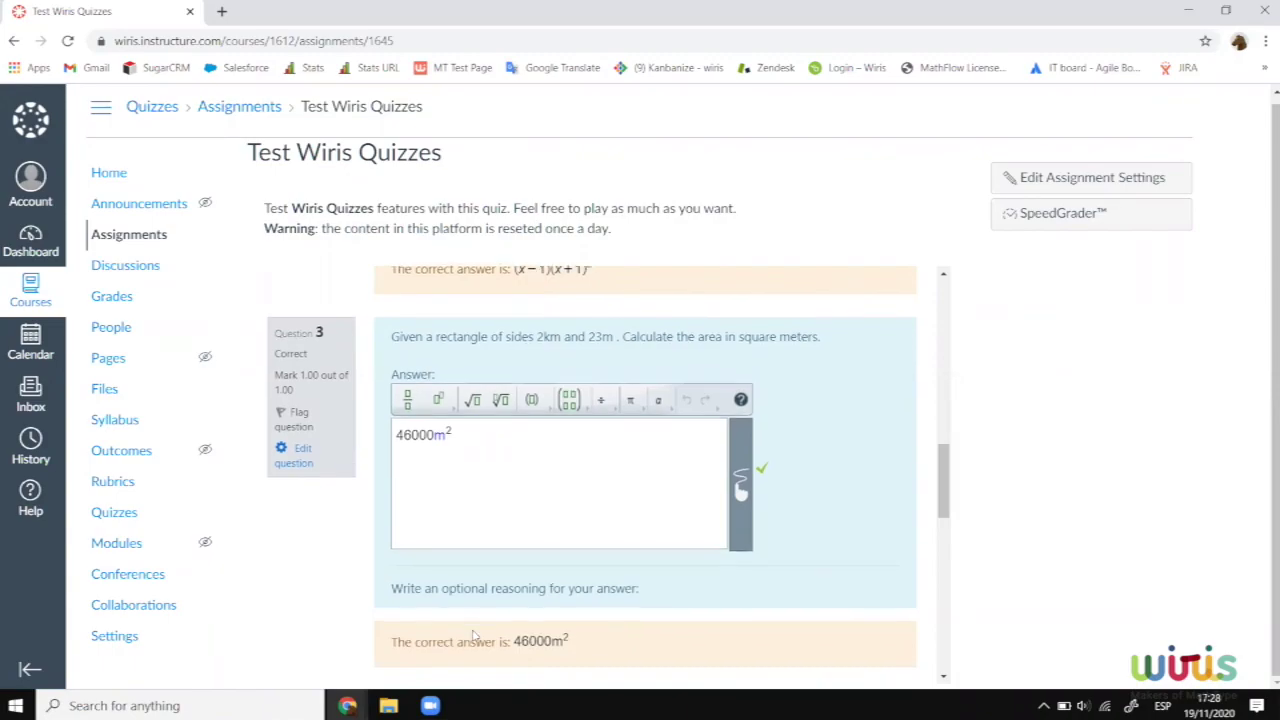
scroll(473, 609, down, 1)
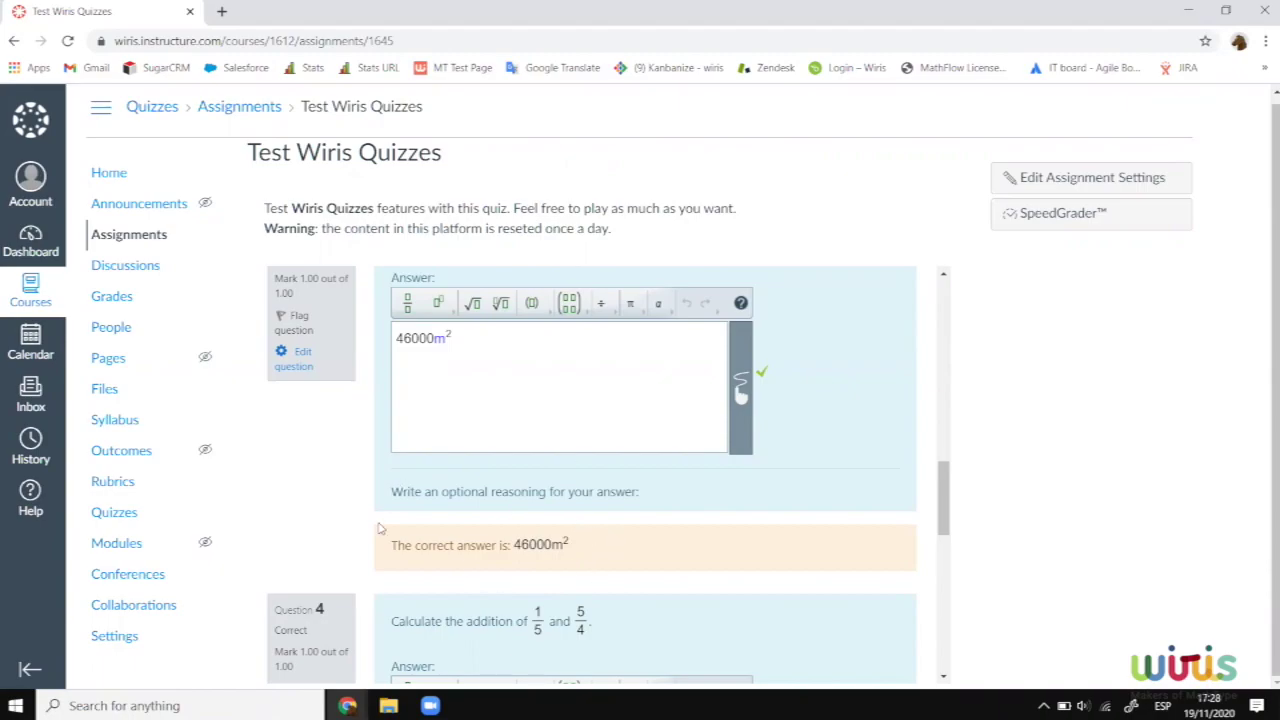
scroll(380, 528, down, 1)
scroll(380, 528, up, 1)
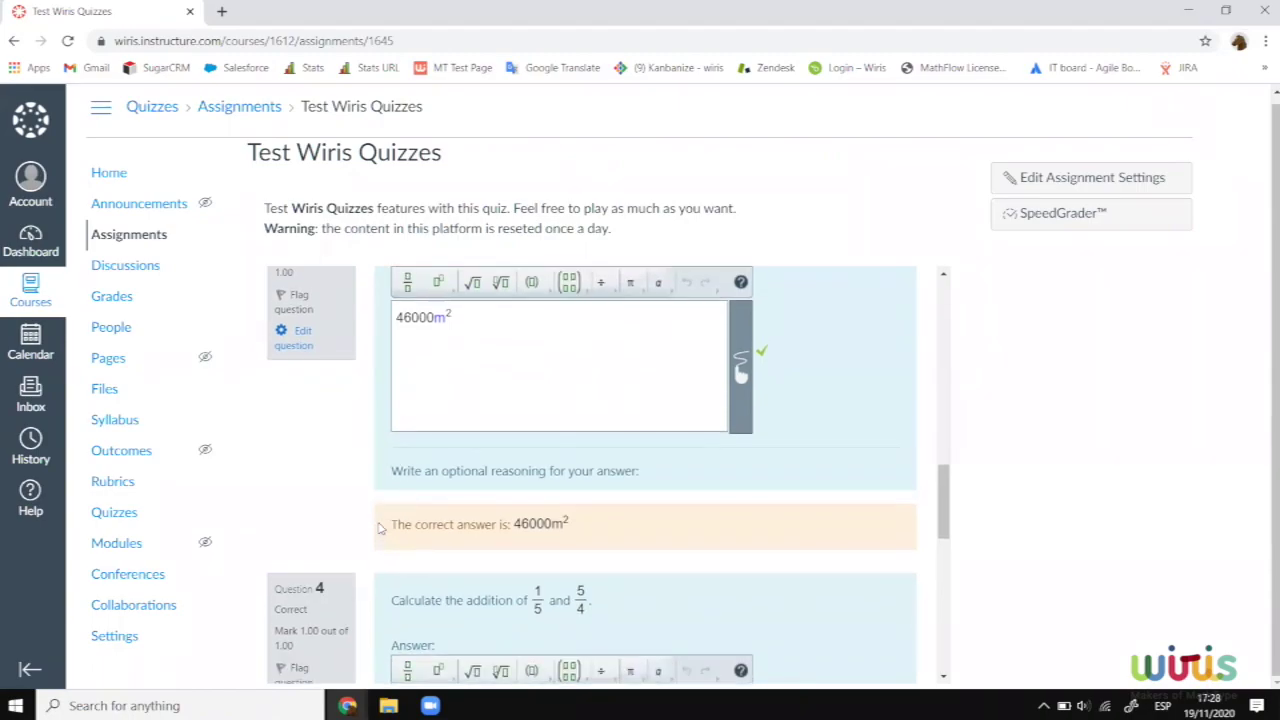
Step: Return to question 1 and highlight the feedback sentence about simplifying the answer
scroll(380, 528, up, 6)
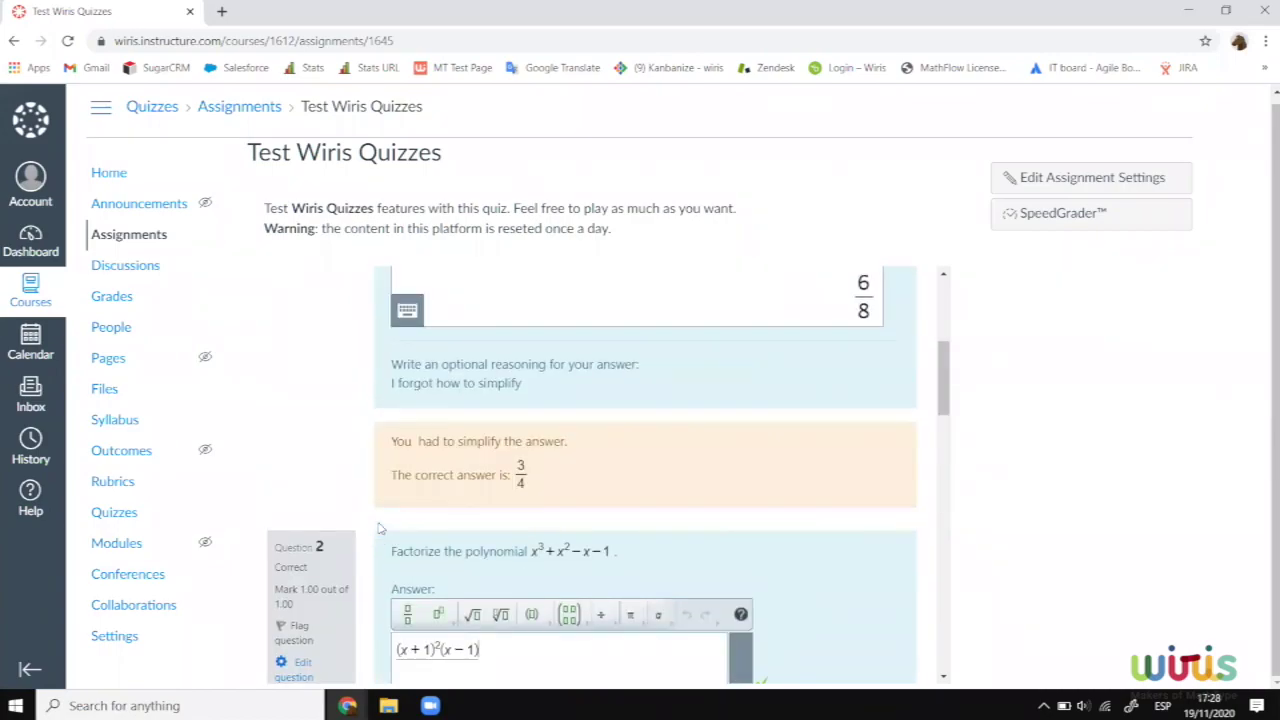
scroll(380, 528, up, 2)
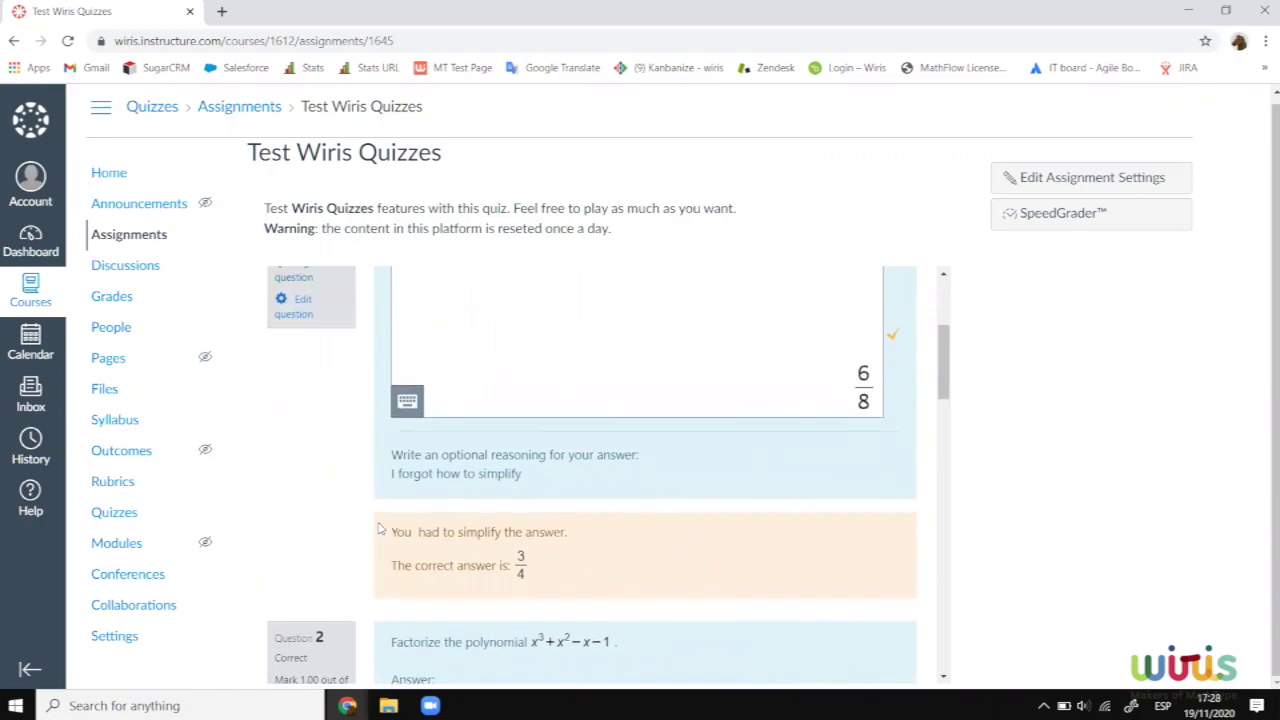
drag(391, 565, 391, 531)
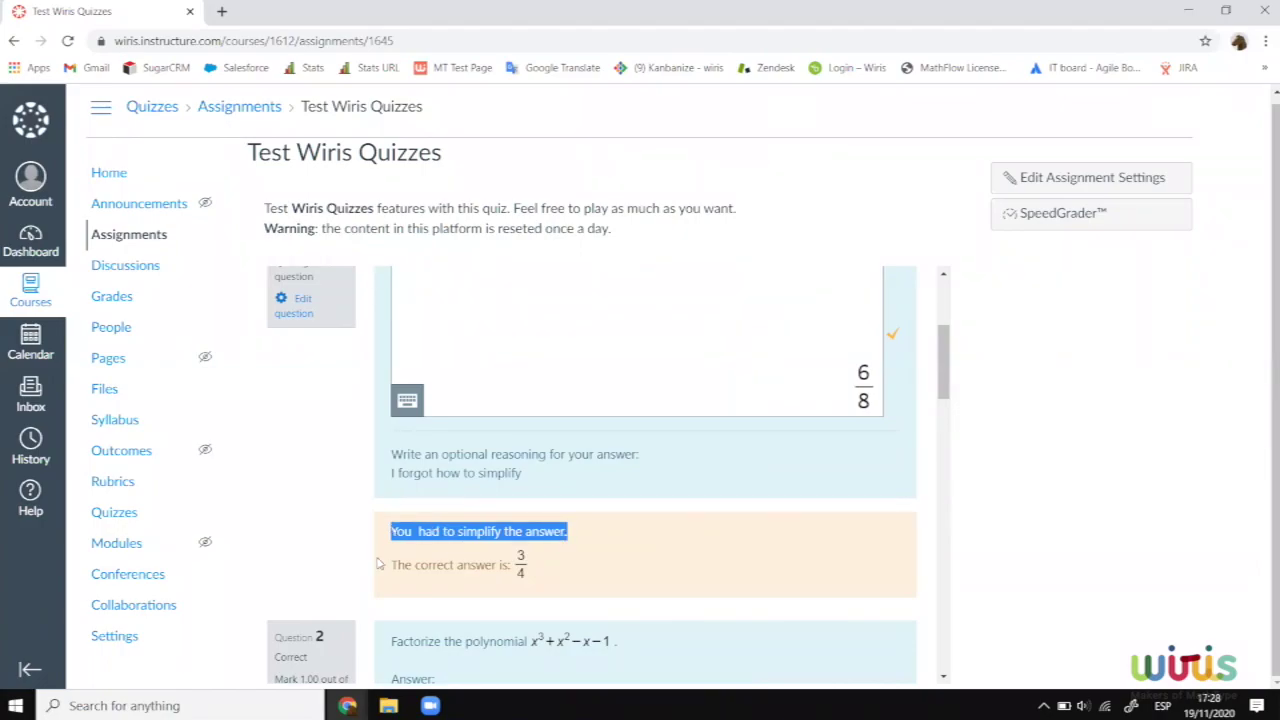
scroll(374, 553, up, 2)
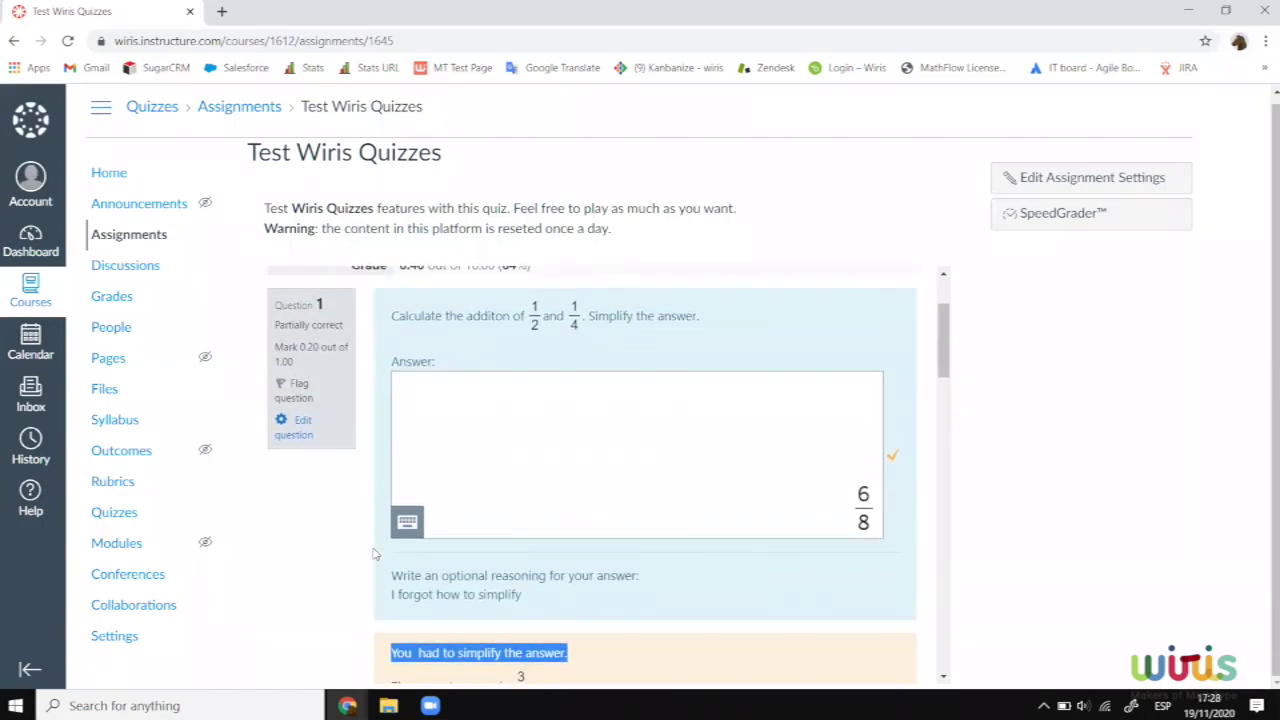
scroll(374, 553, down, 1)
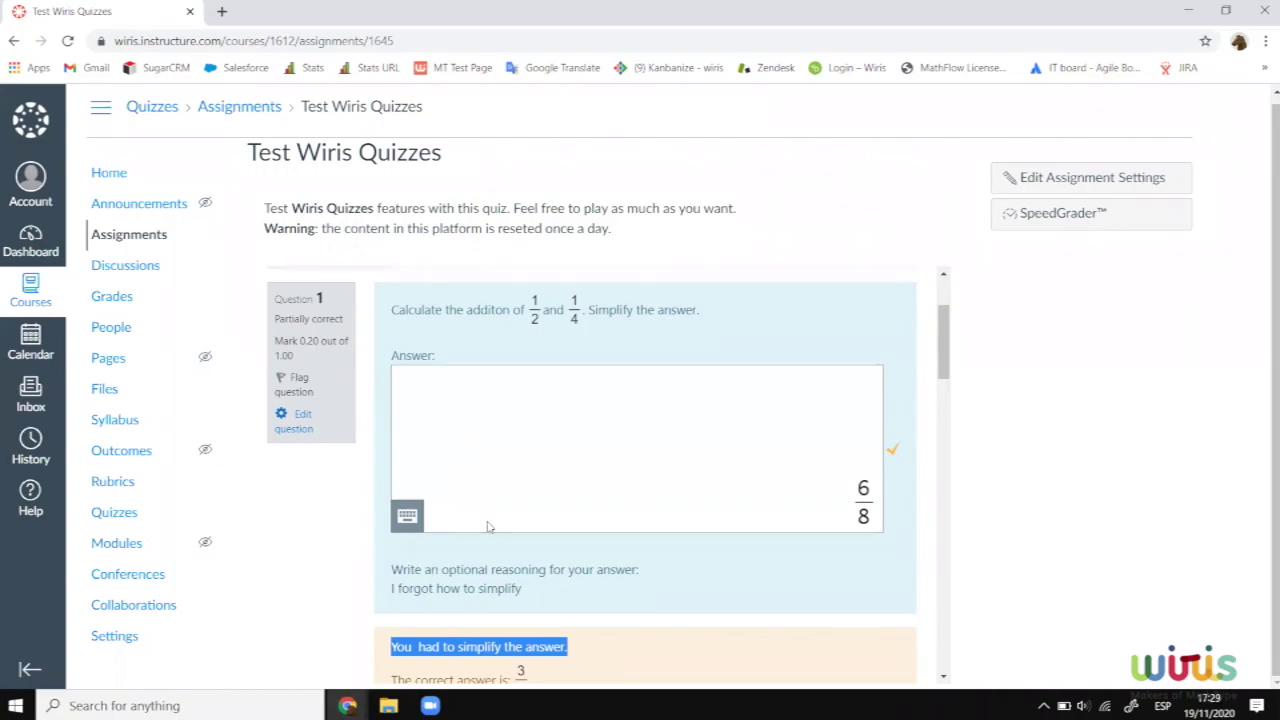
Step: Review the grading of questions 4 and 5, comparing the submitted primitive with the correct answer
scroll(488, 526, down, 3)
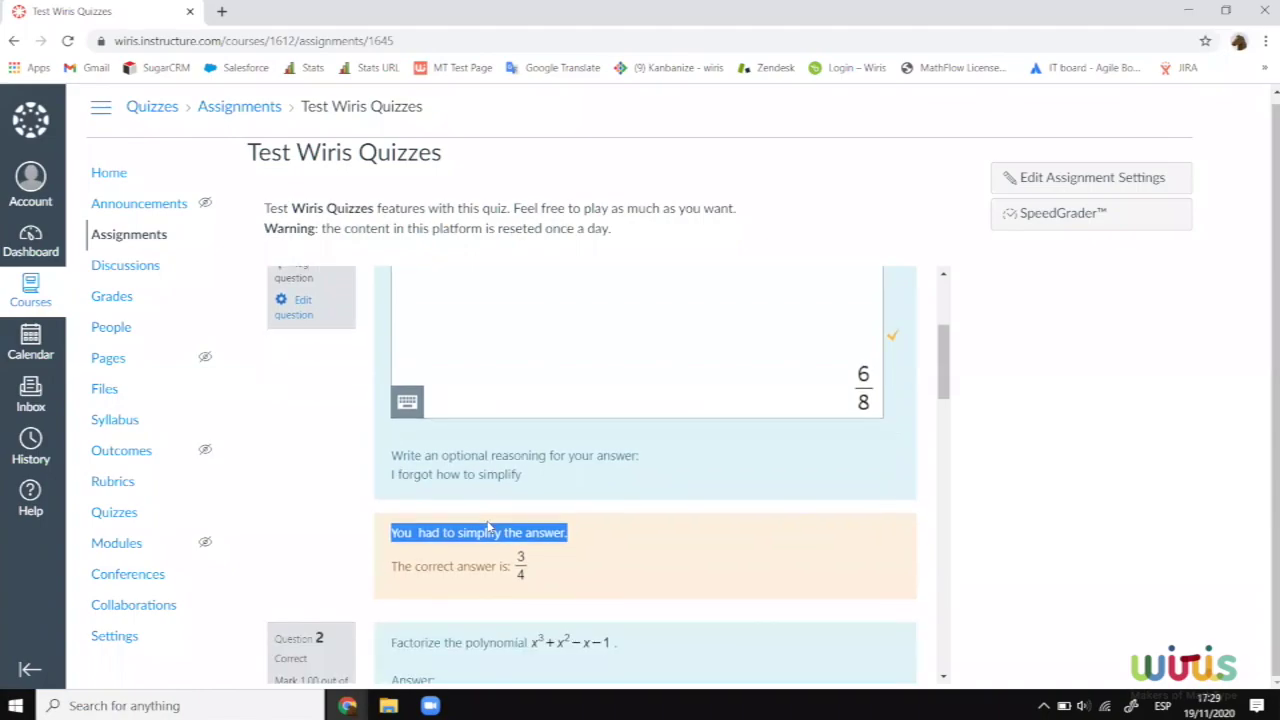
scroll(488, 526, down, 10)
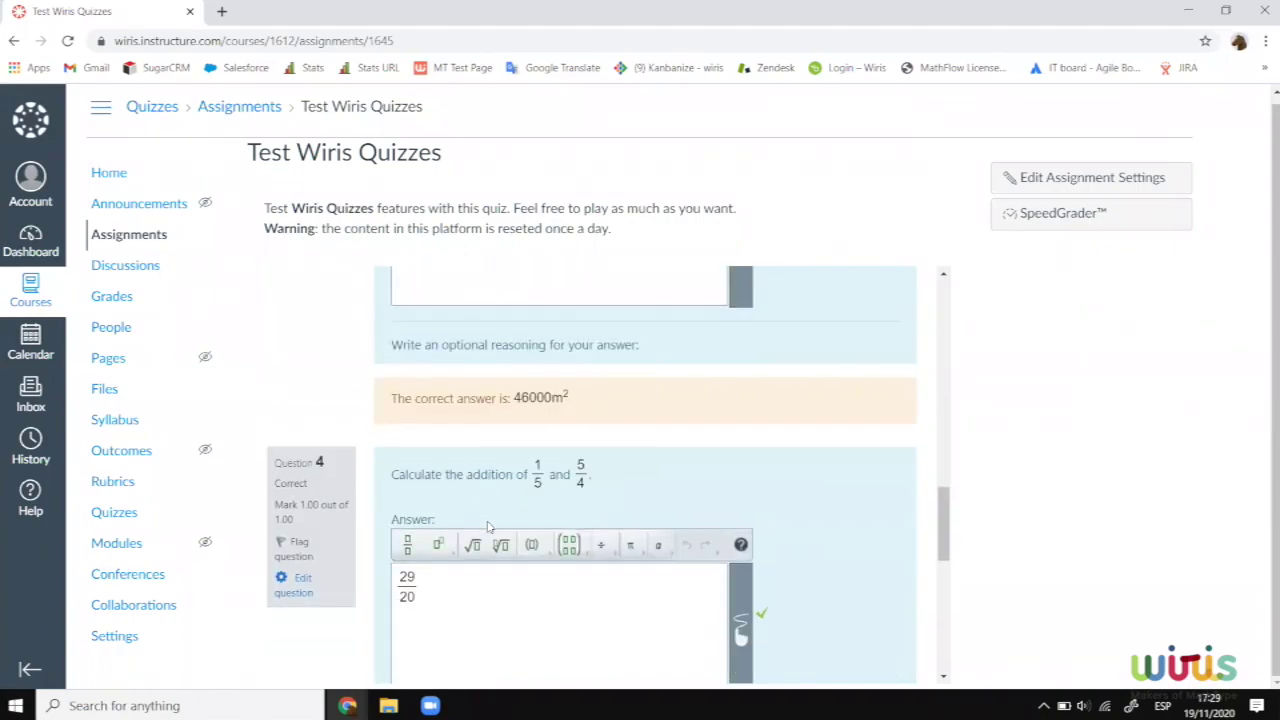
scroll(488, 526, down, 6)
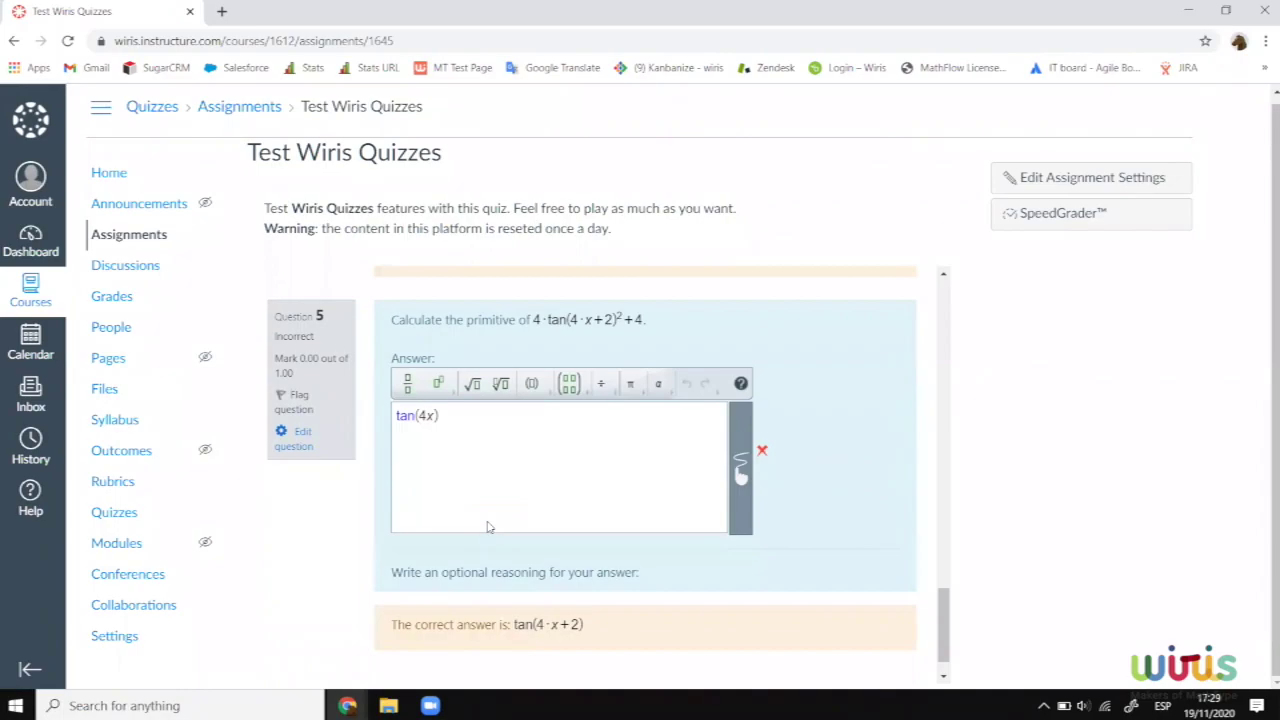
scroll(488, 526, down, 1)
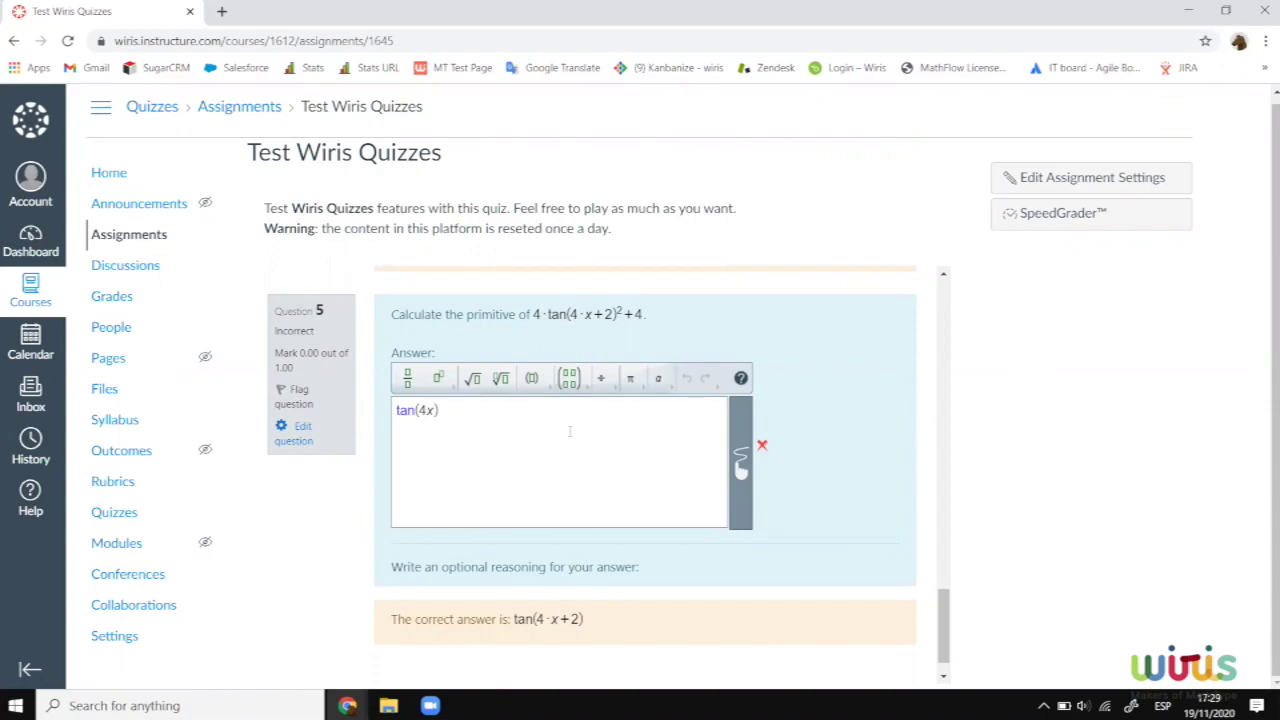
scroll(570, 431, down, 1)
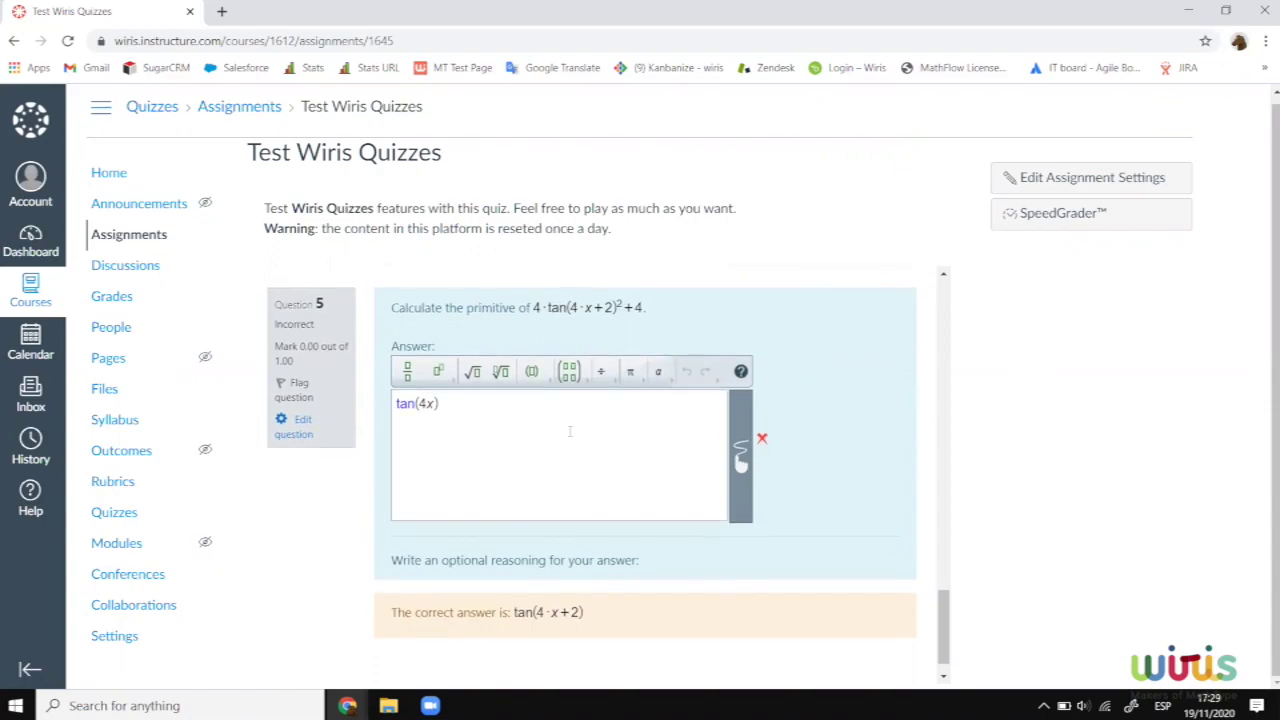
scroll(570, 431, down, 1)
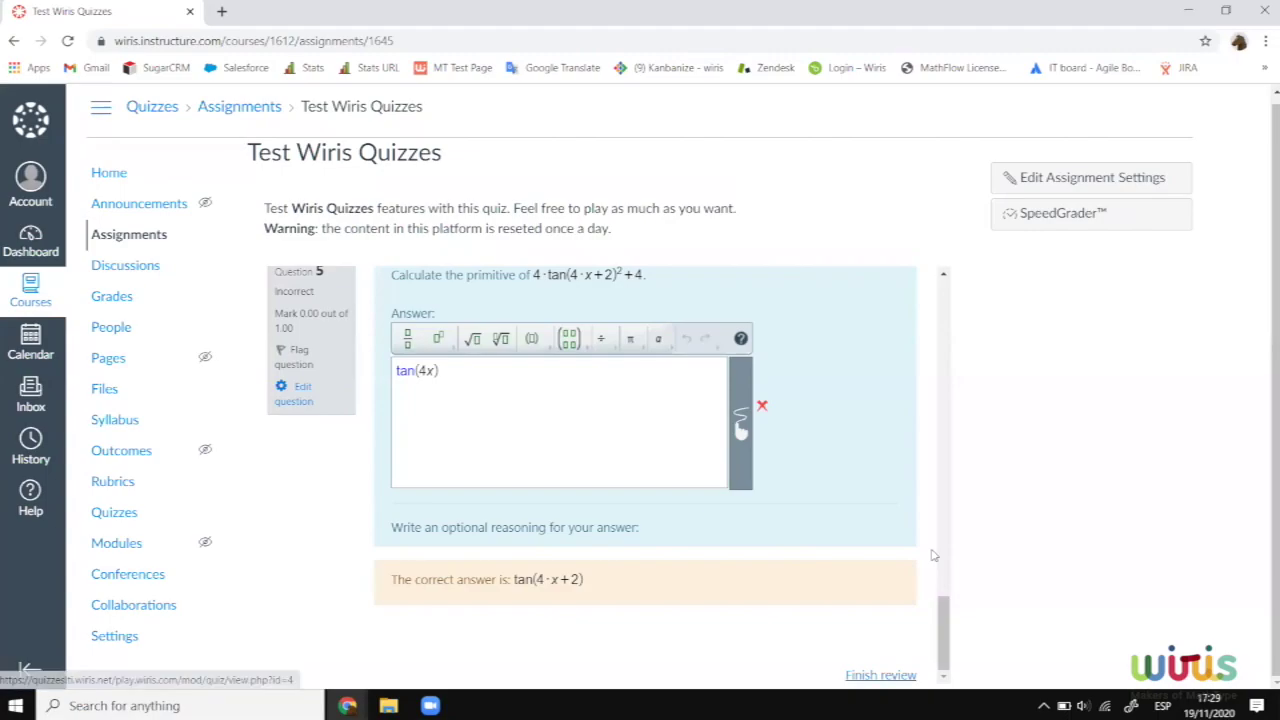
Step: Finish the review and start a new preview attempt of the quiz from the attempts summary
click(880, 675)
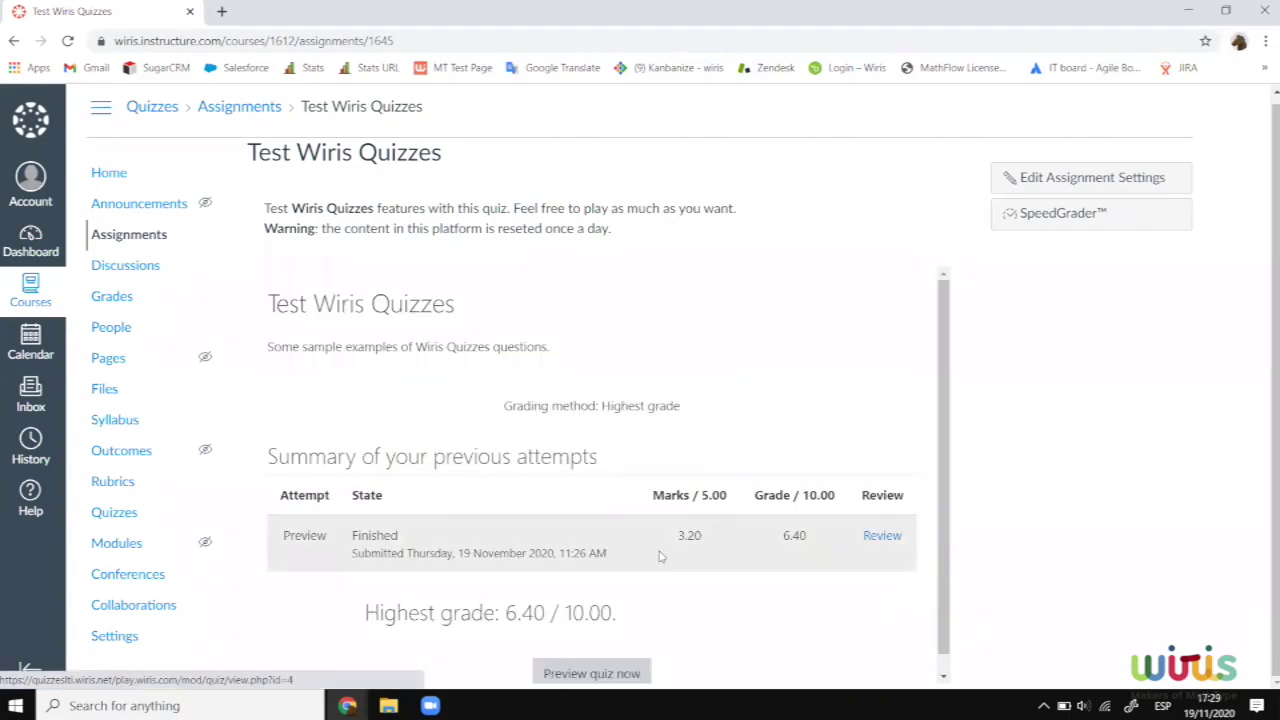
scroll(660, 556, down, 1)
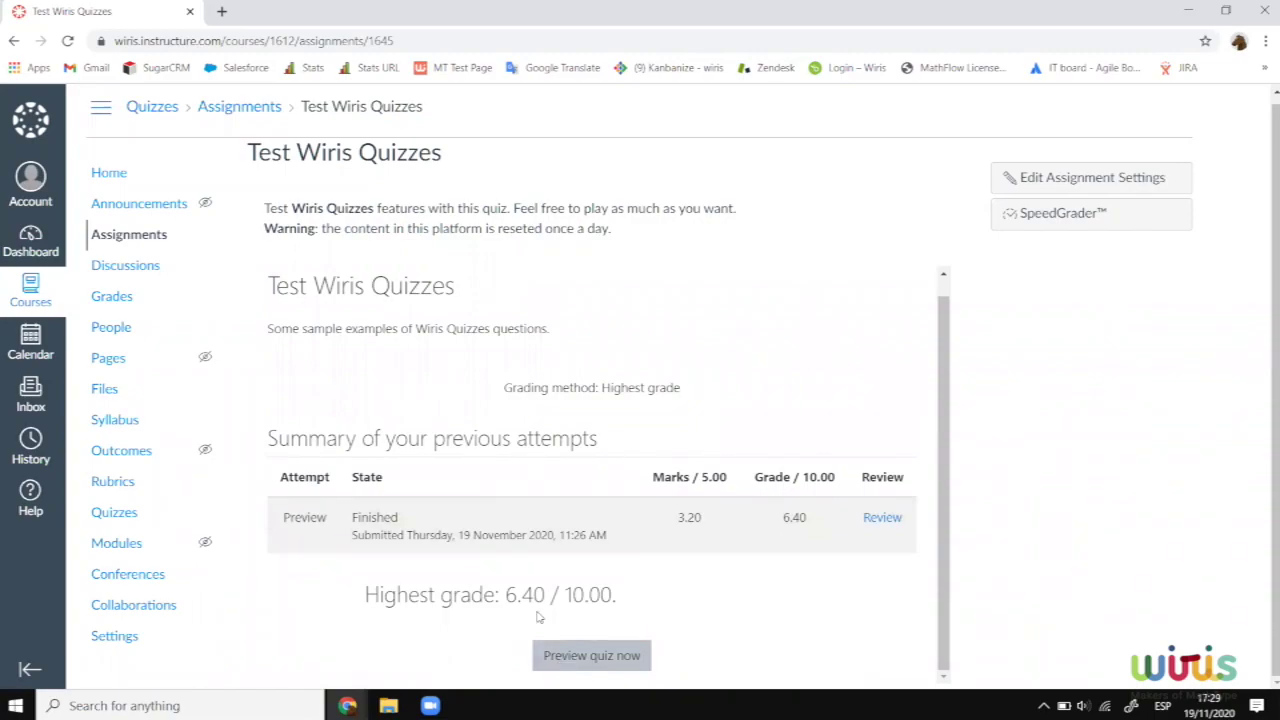
scroll(448, 397, down, 1)
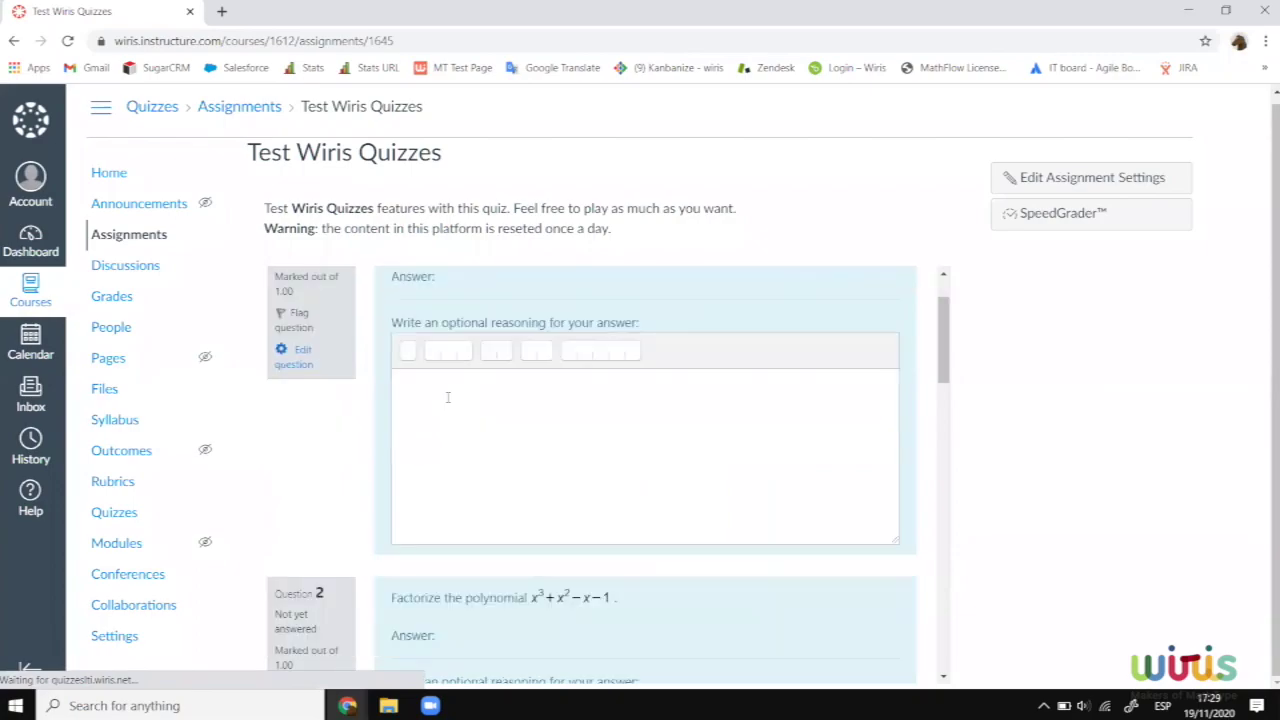
Step: Examine the new attempt's questions for randomized values, especially the fractions in question 4 and the function in question 5
scroll(448, 400, down, 3)
scroll(448, 402, down, 7)
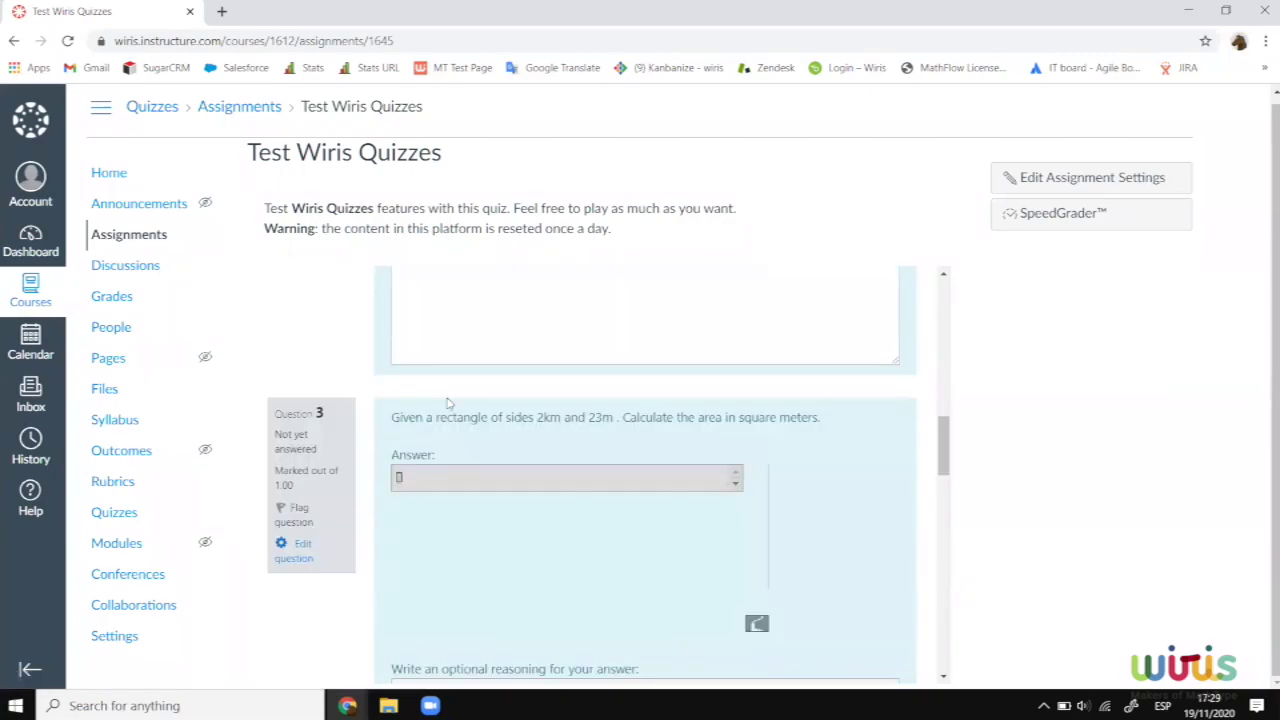
scroll(448, 400, down, 5)
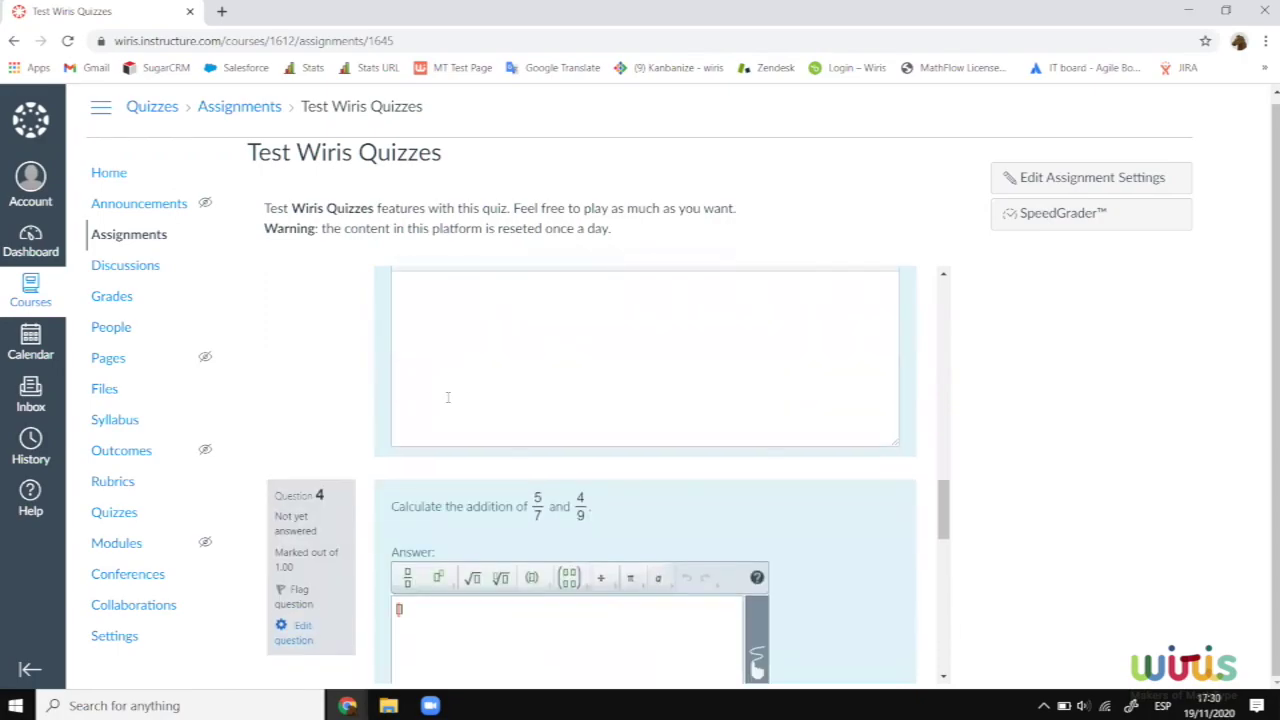
scroll(448, 397, down, 2)
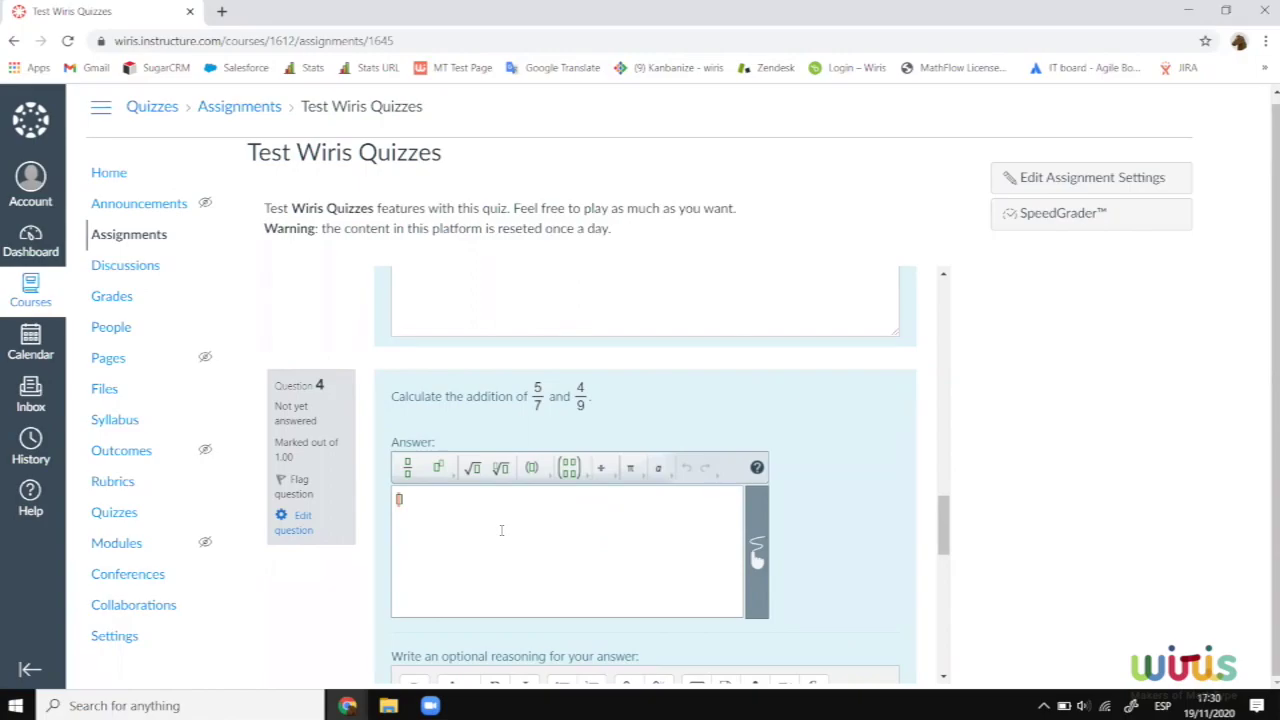
scroll(502, 530, down, 4)
drag(645, 388, 530, 386)
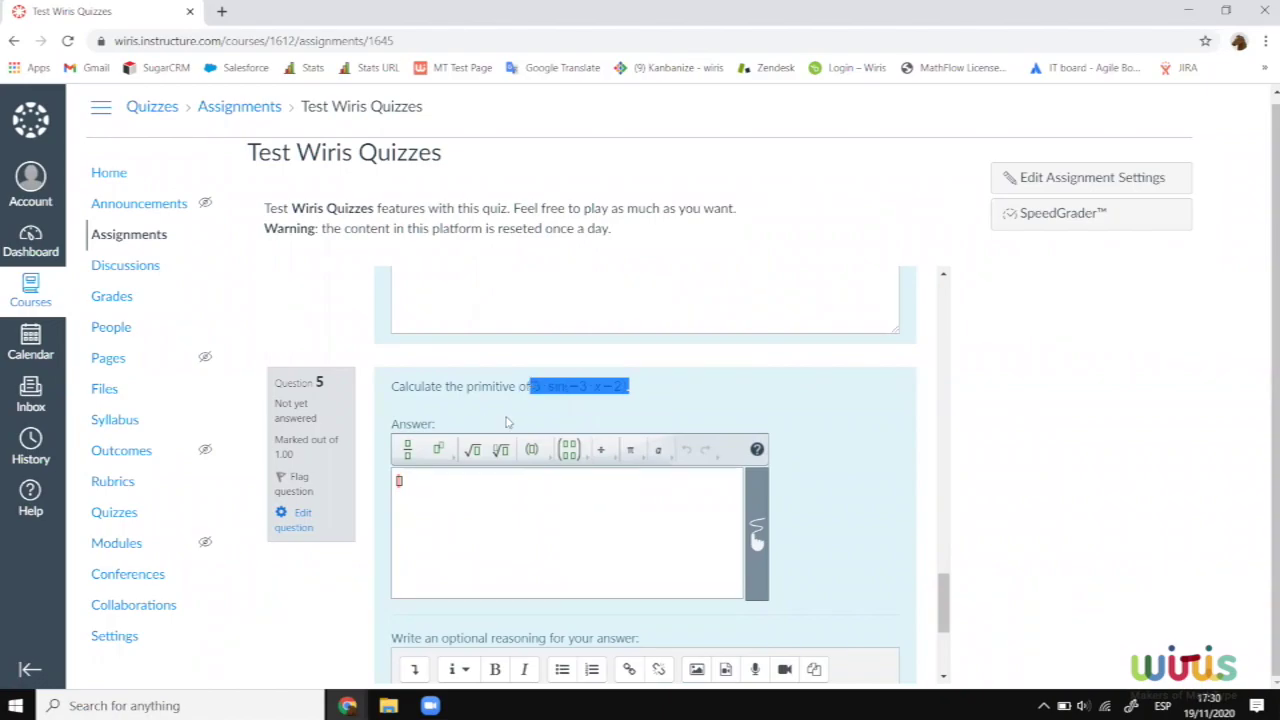
scroll(506, 422, up, 4)
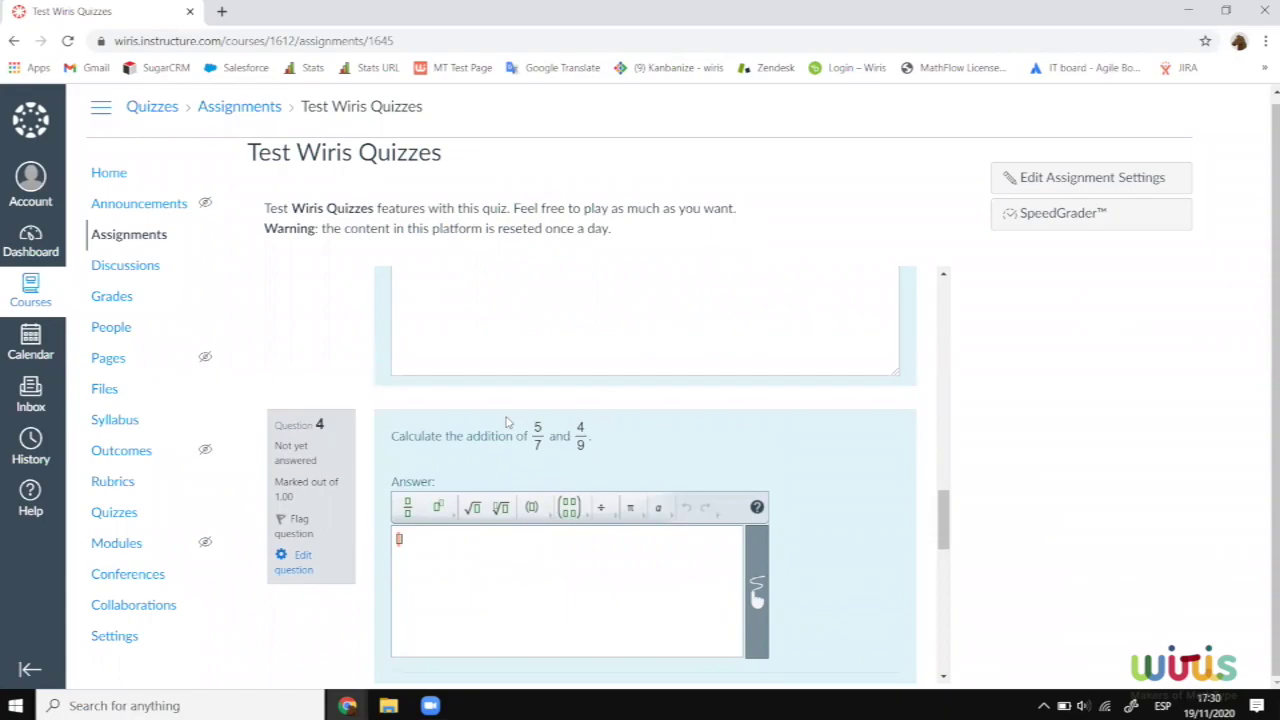
scroll(523, 351, down, 3)
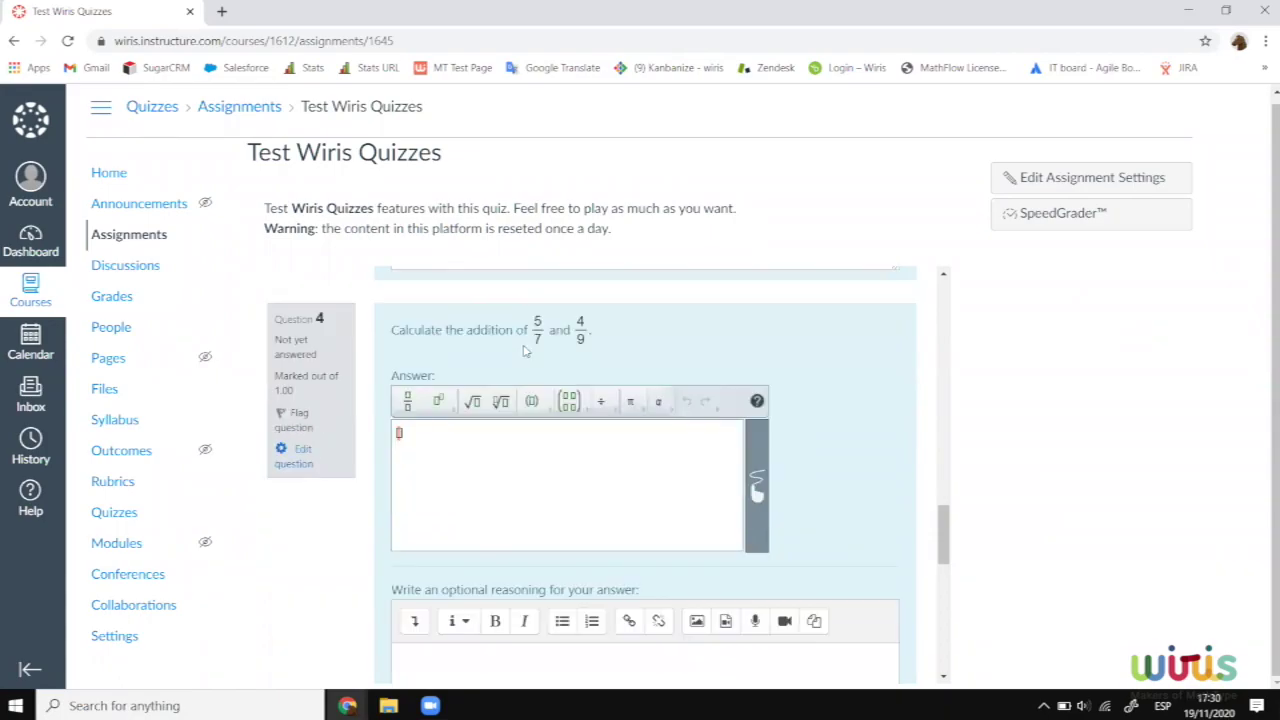
scroll(523, 351, down, 5)
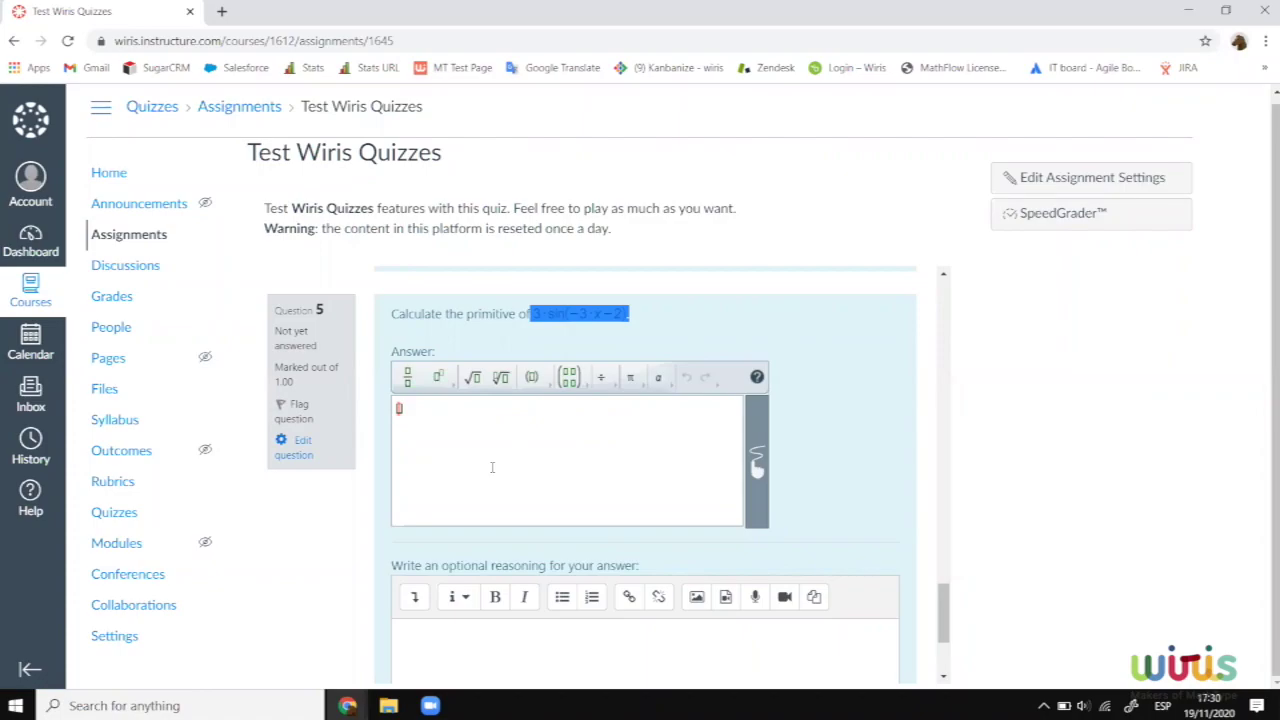
click(650, 329)
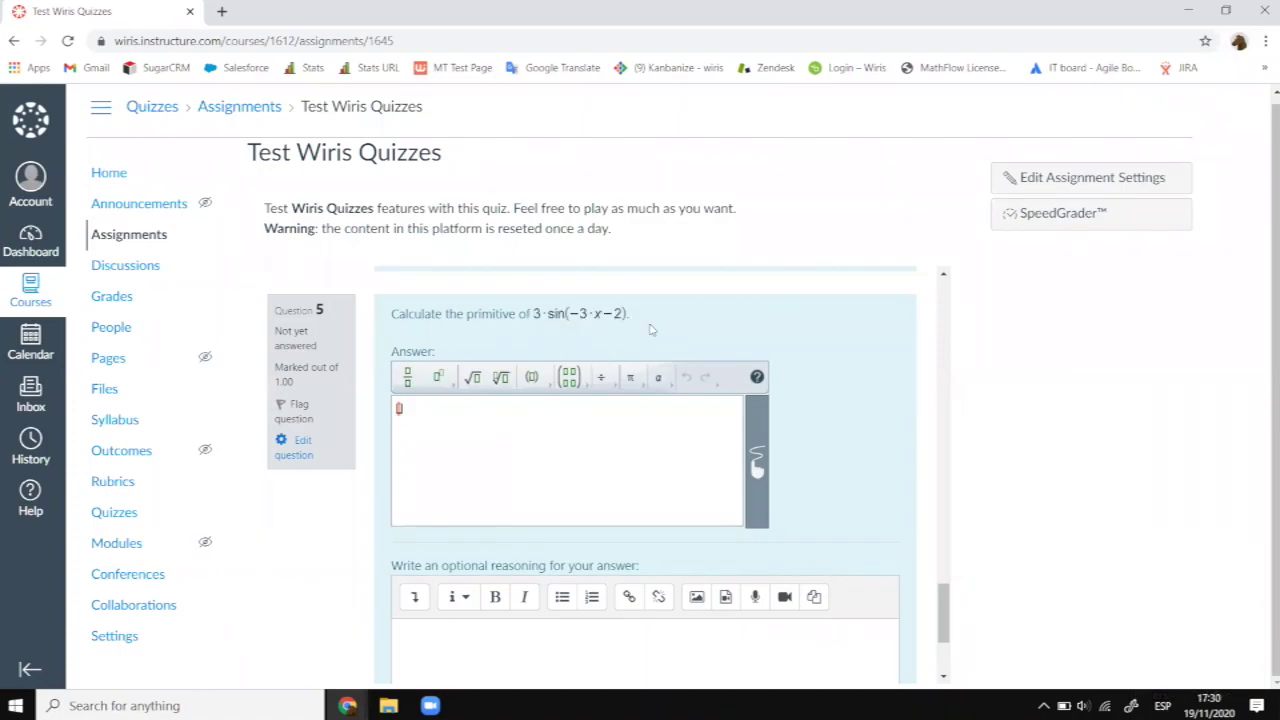
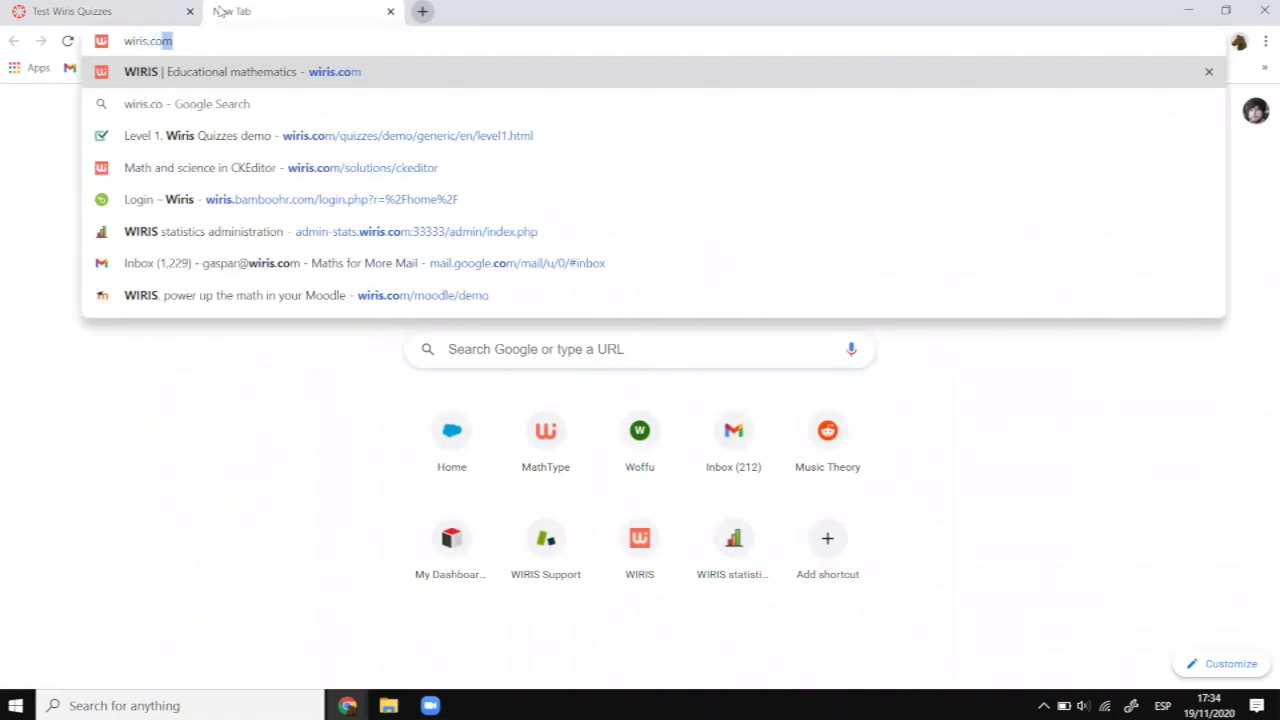
Step: Open the Wiris Quizzes demo site in the new browser tab and try the graphical answer example about plotting a perpendicular line
key(Return)
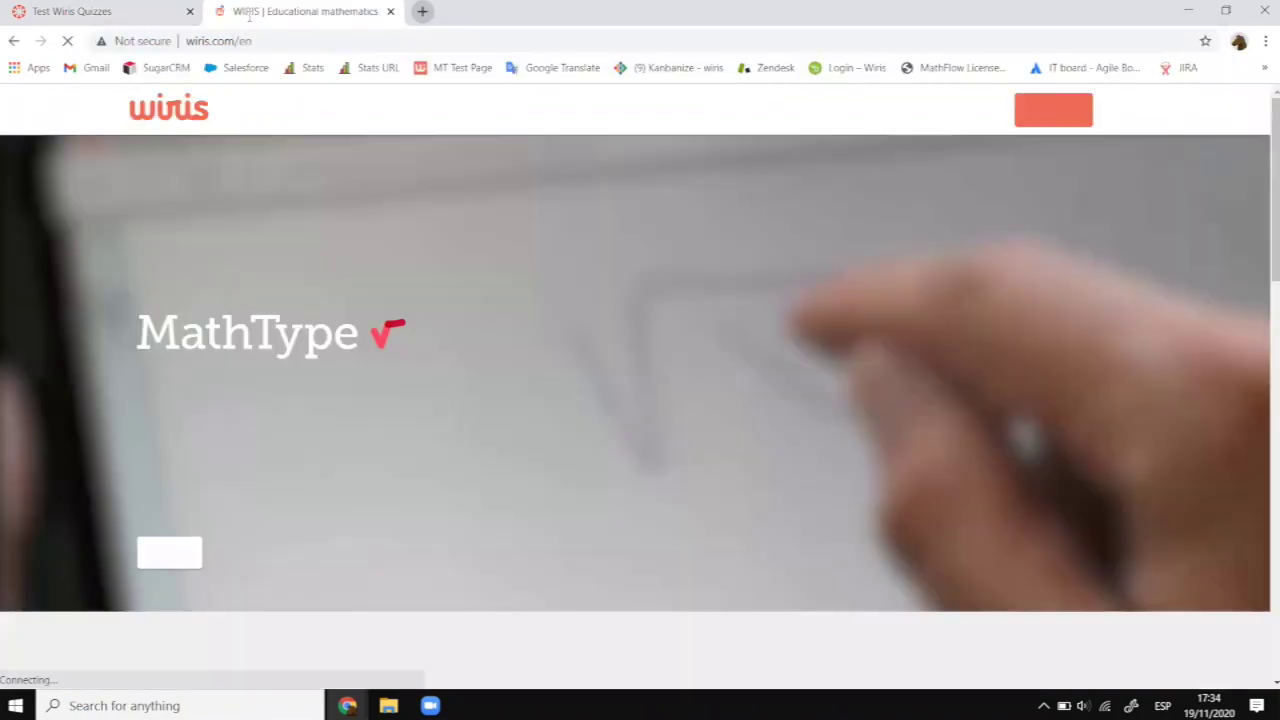
click(304, 42)
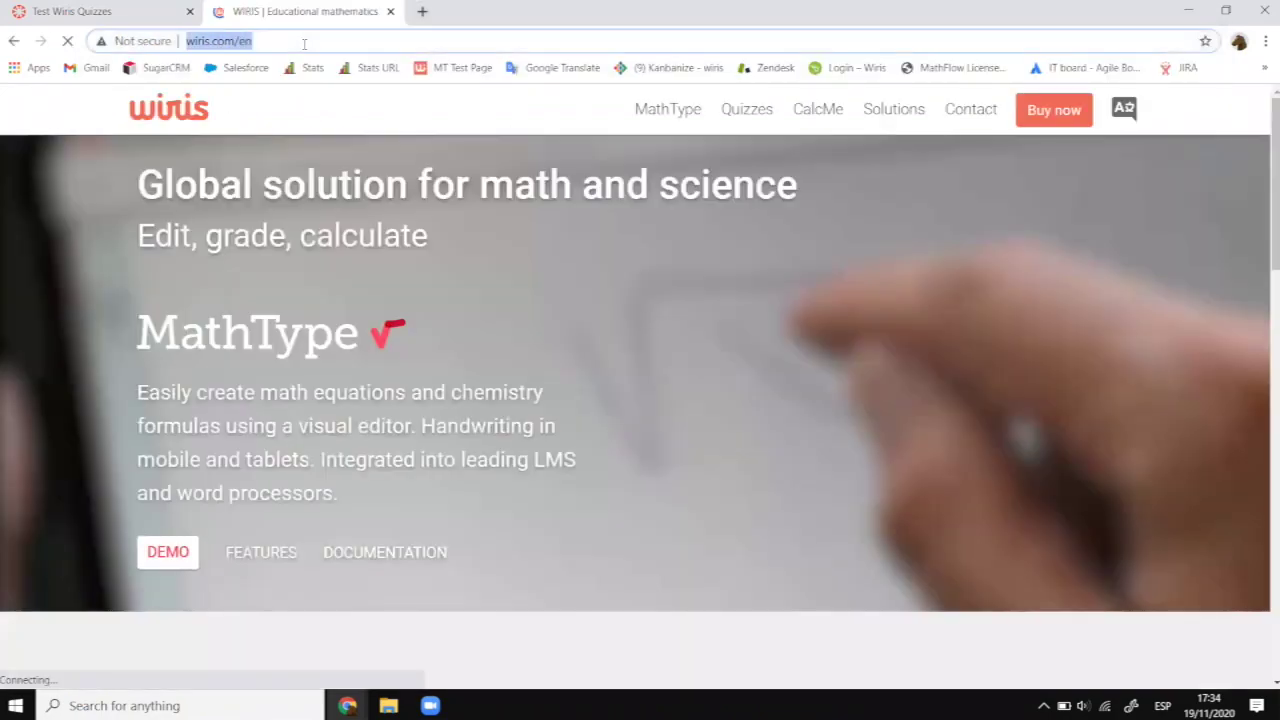
text(wi)
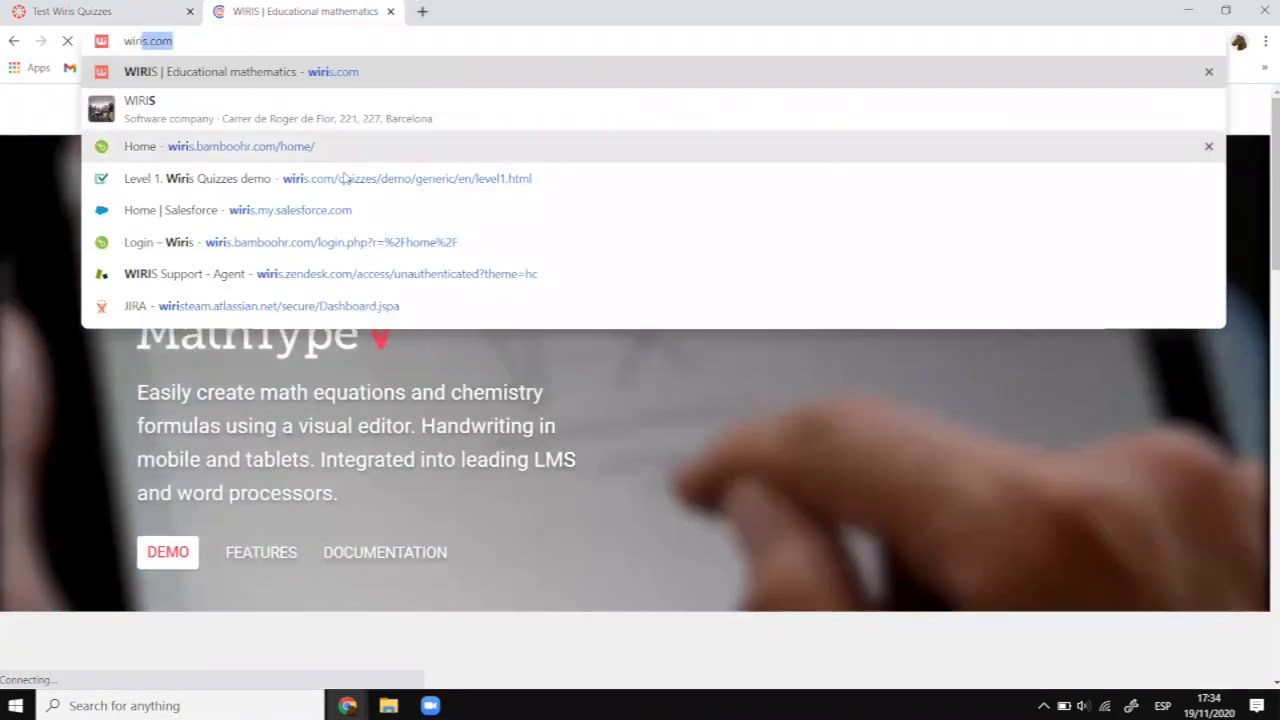
click(344, 172)
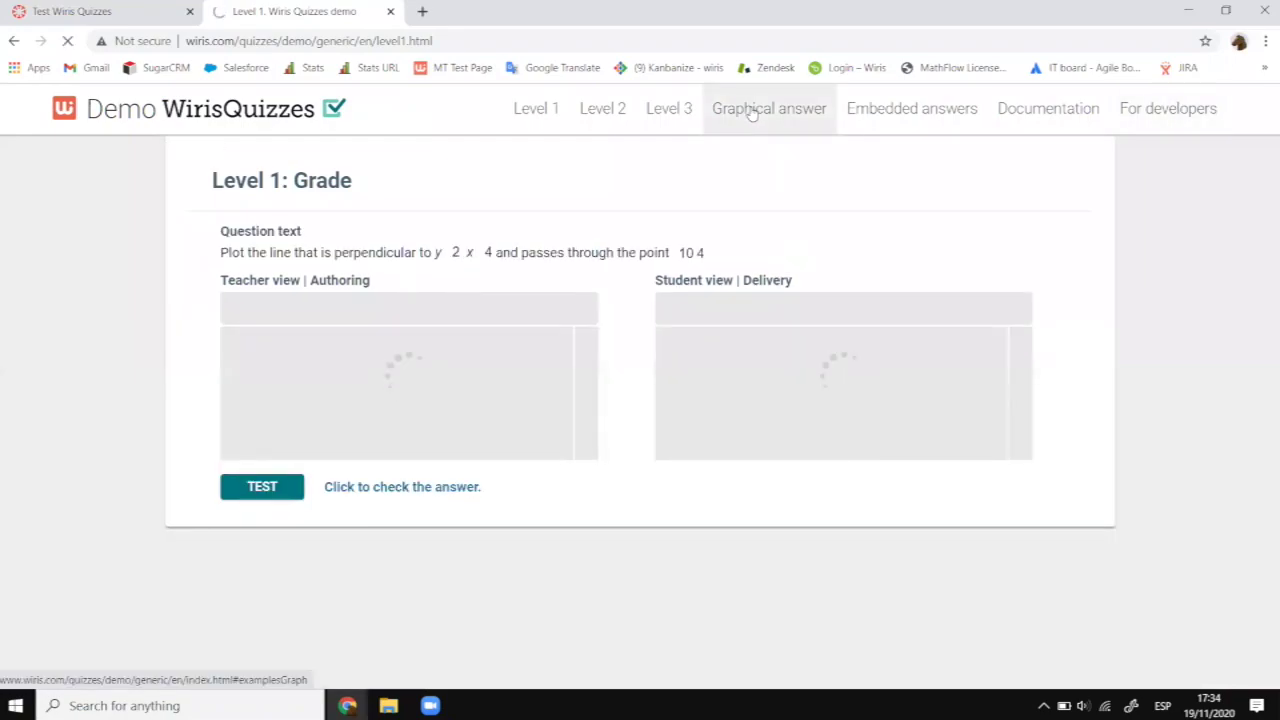
click(752, 113)
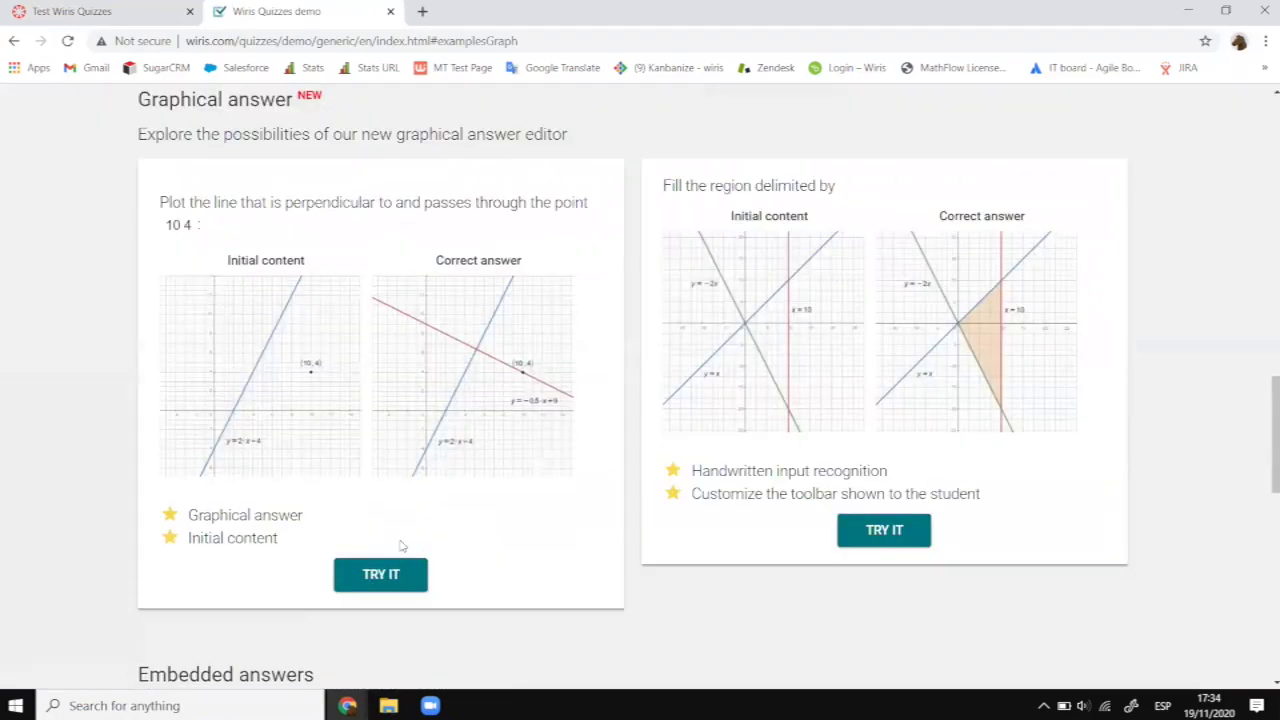
click(357, 582)
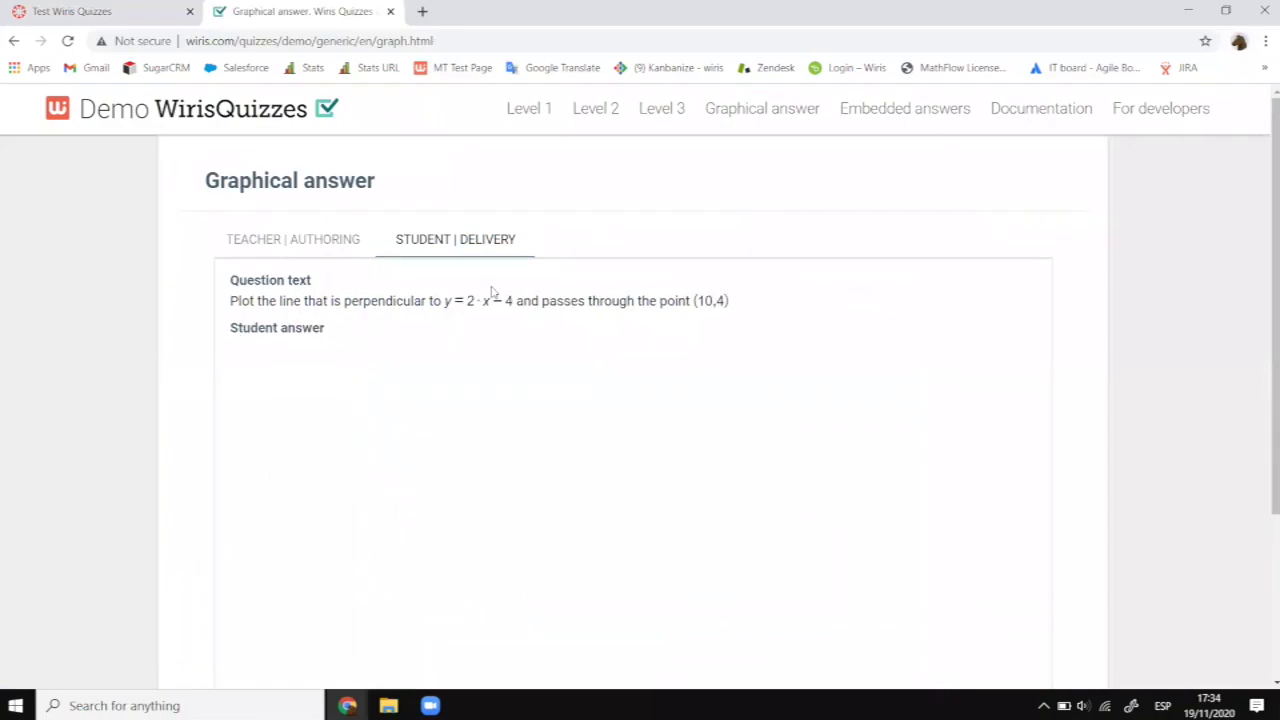
Step: Delete the red line y = -1/2·x + 9 and the point (10,4) from the student answer graph
scroll(451, 286, down, 3)
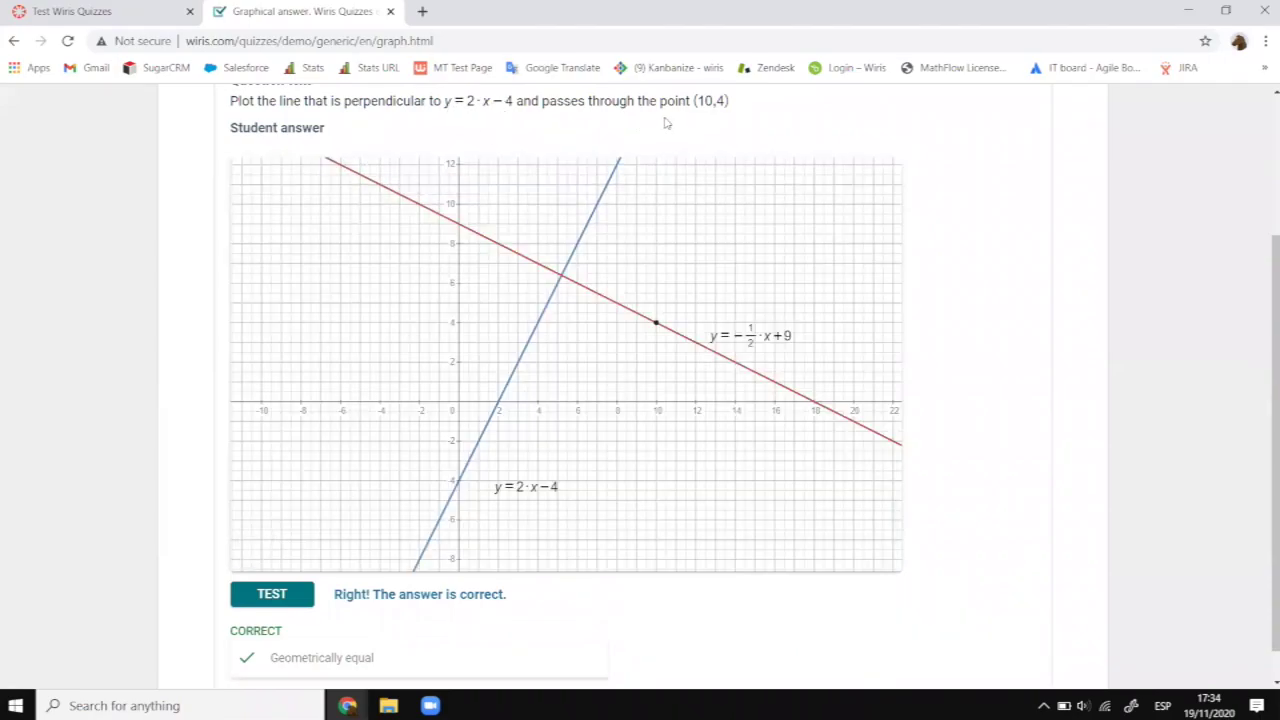
click(623, 310)
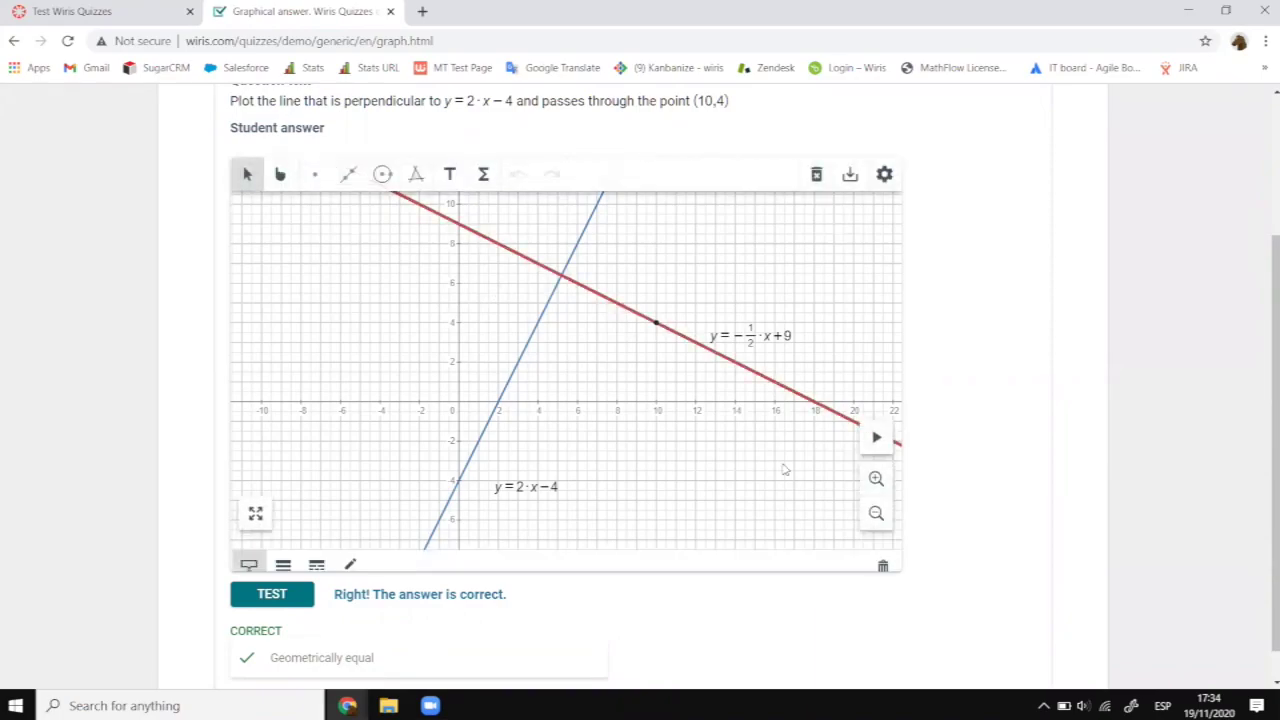
click(880, 555)
click(656, 323)
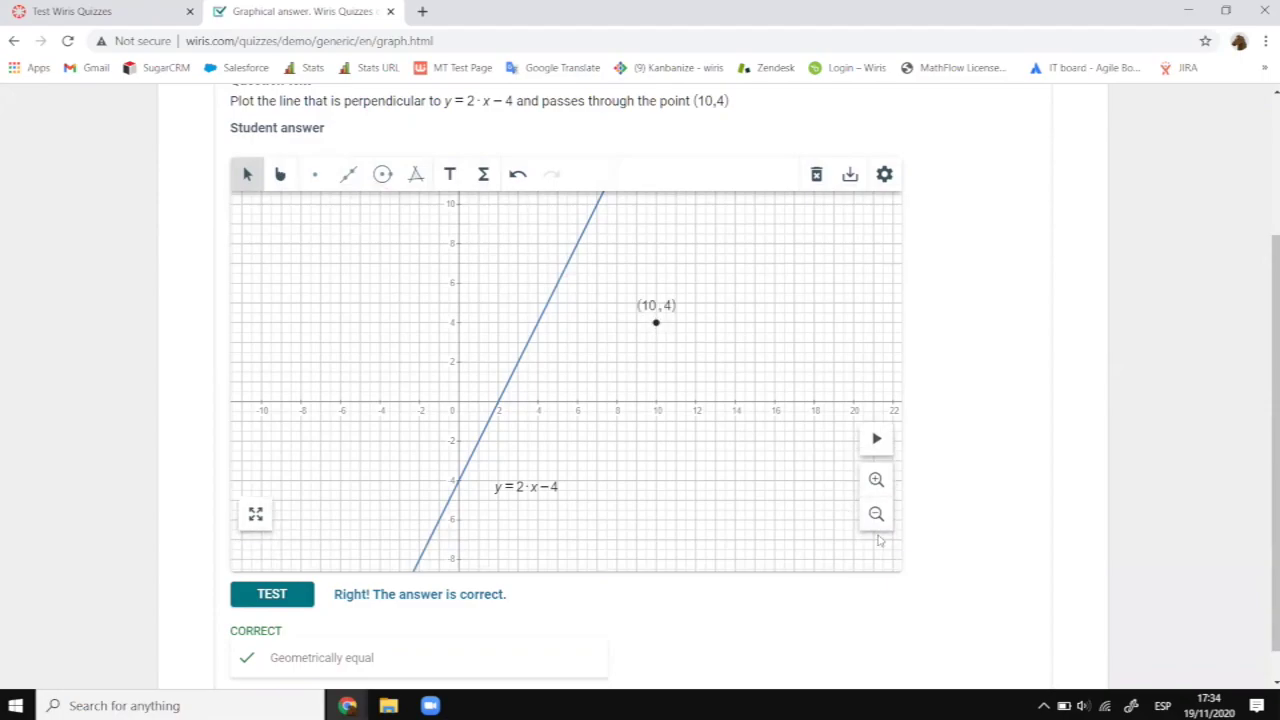
click(877, 552)
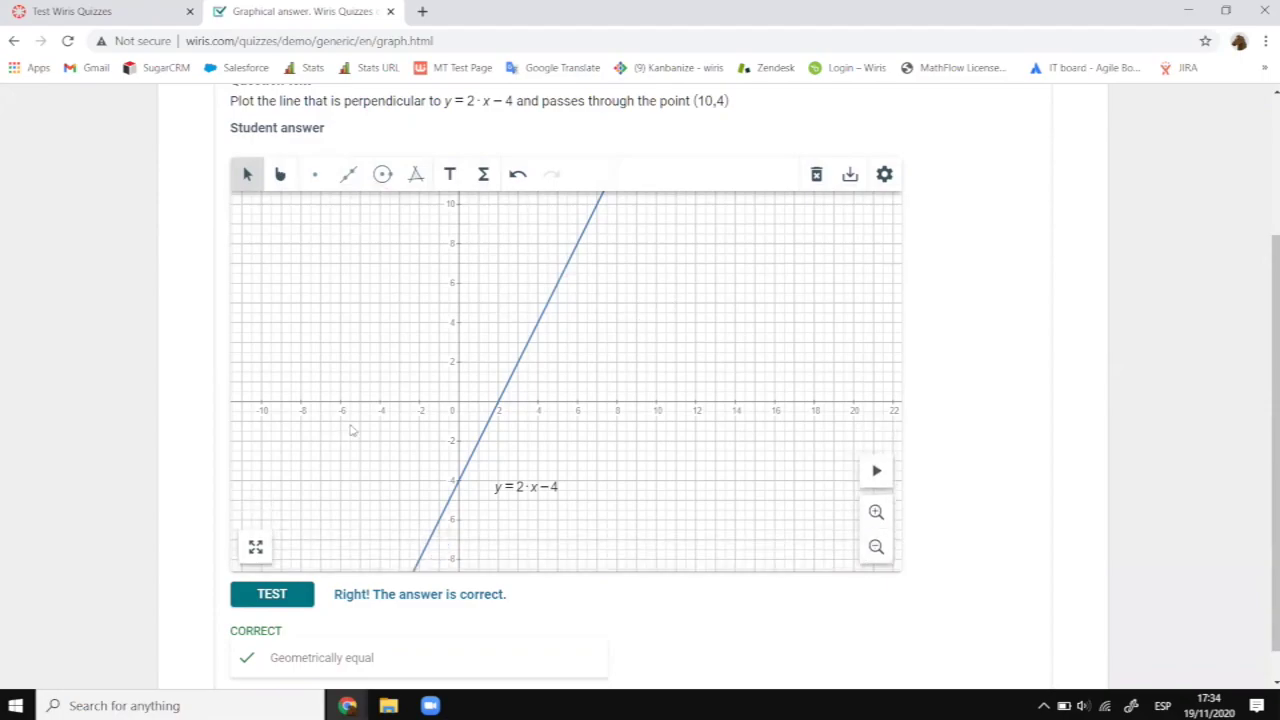
Step: Plot a point at (10,4) and draw a straight line through (12,3) and that point
scroll(350, 430, up, 1)
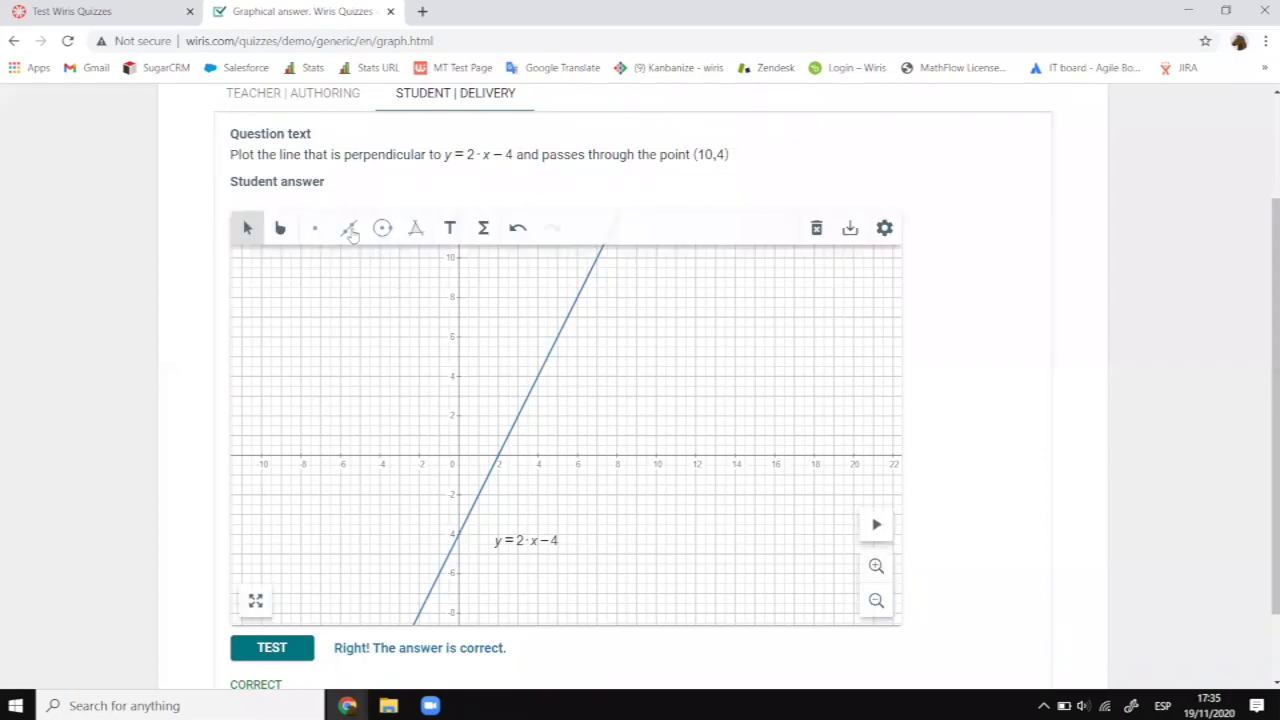
click(314, 228)
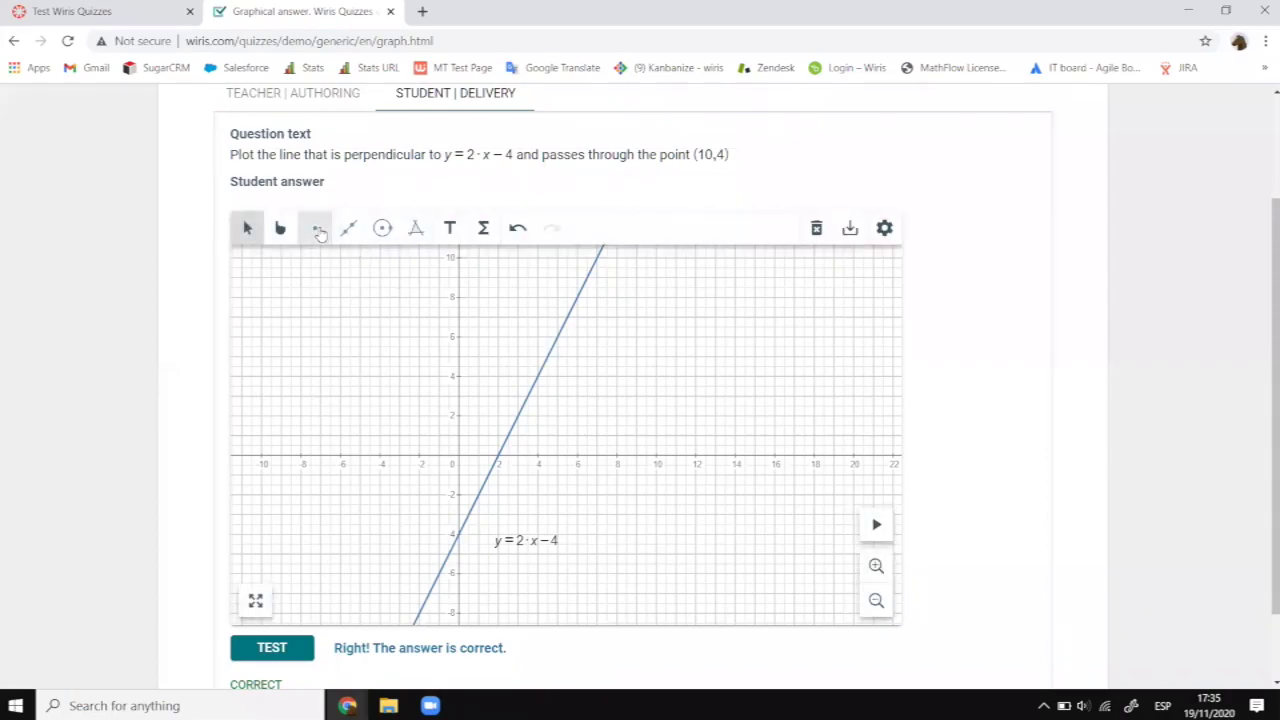
click(603, 279)
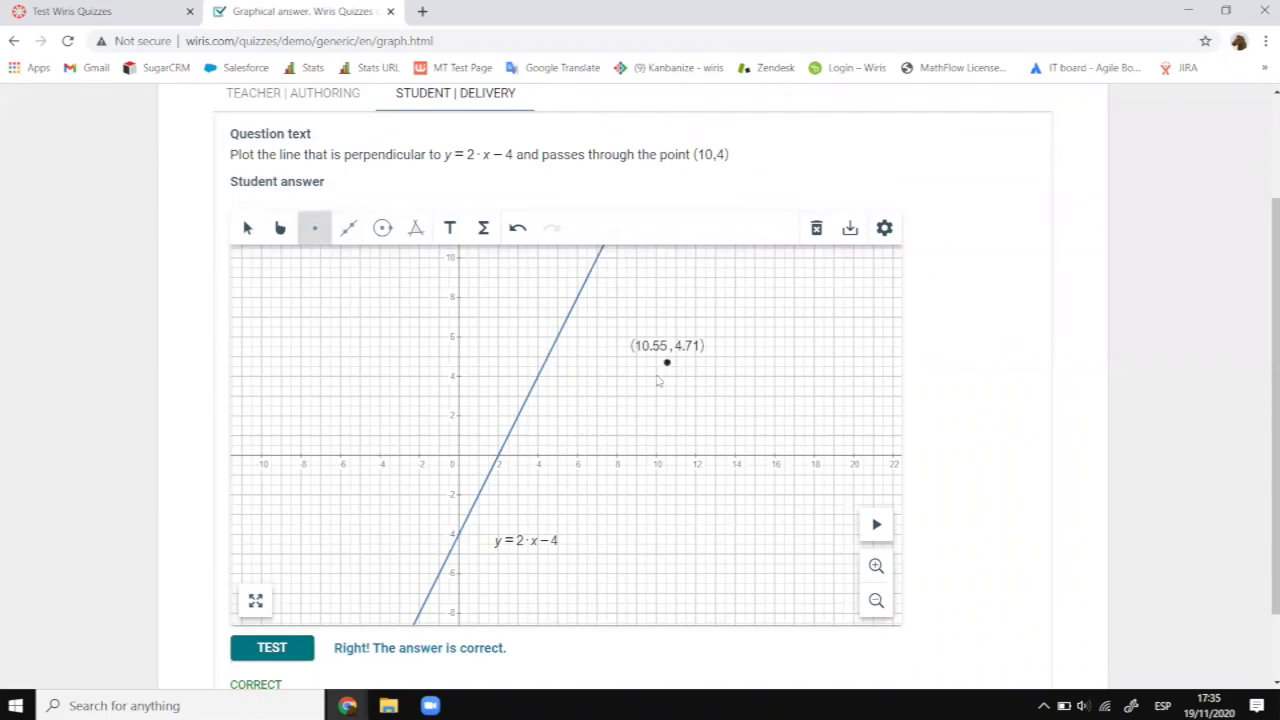
click(656, 377)
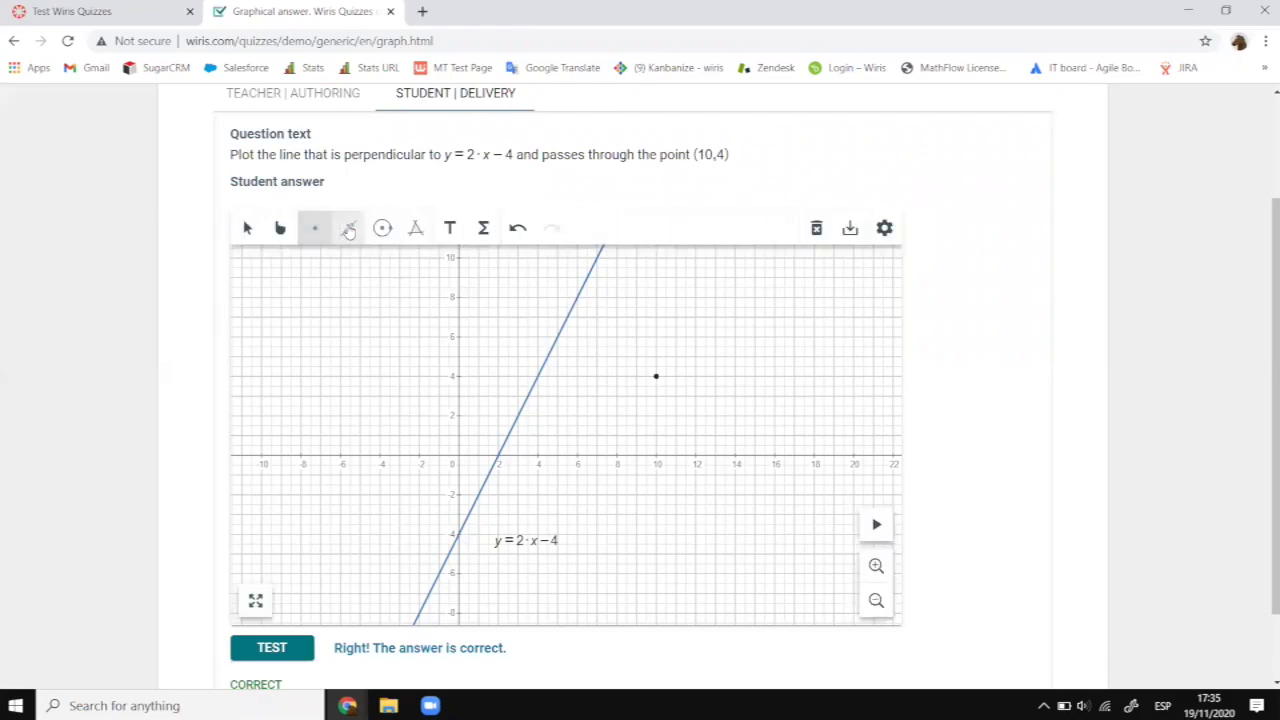
click(348, 228)
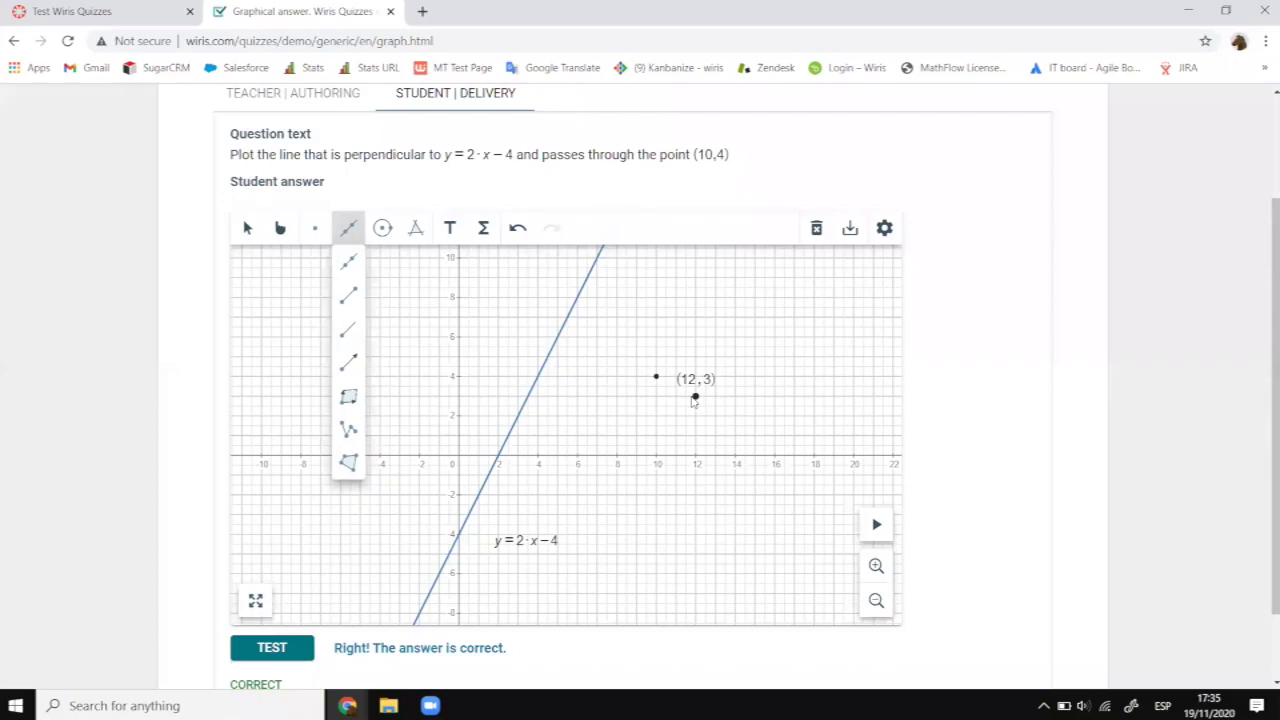
click(695, 397)
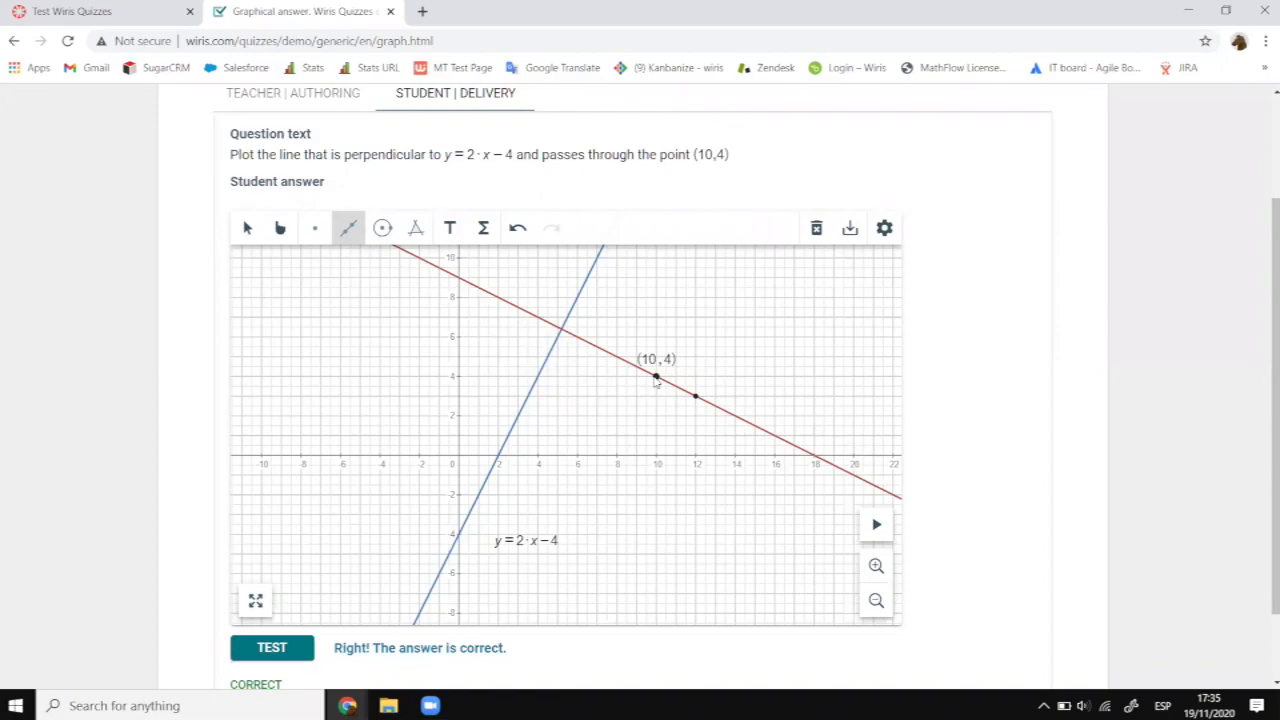
click(655, 377)
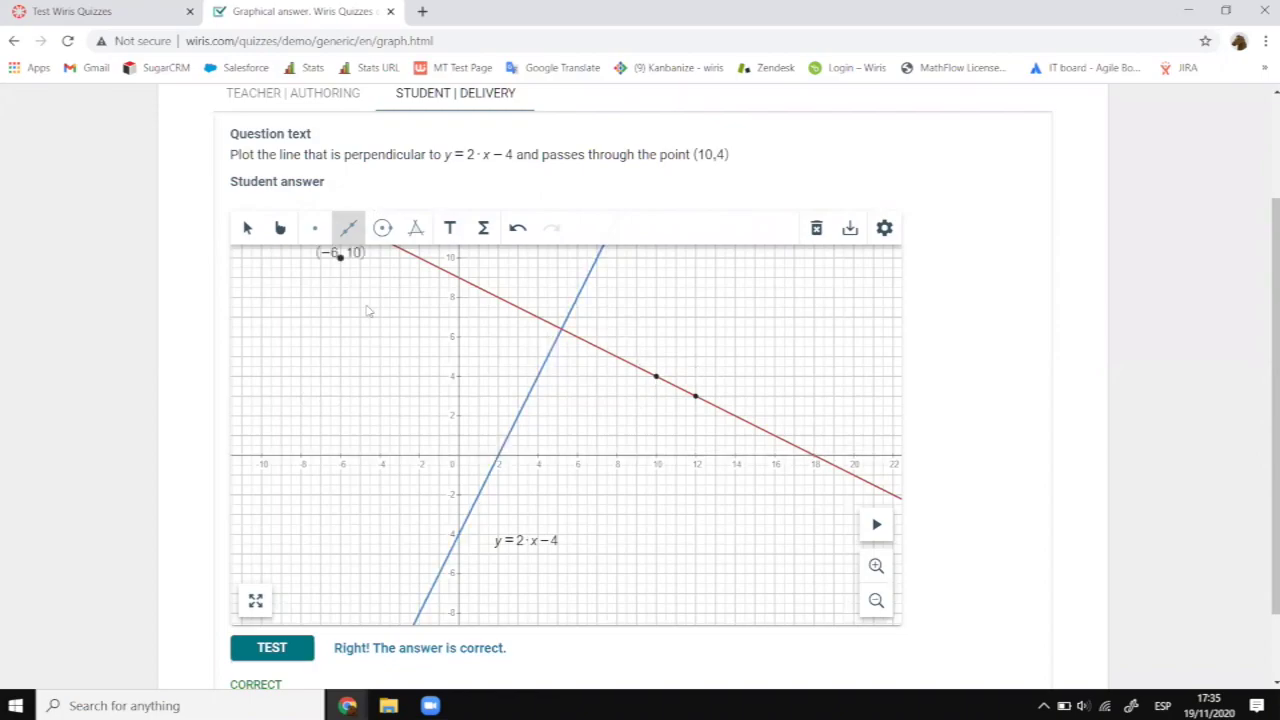
Step: Test the plotted line as the answer and highlight the feedback sentence shown for it
scroll(340, 400, down, 1)
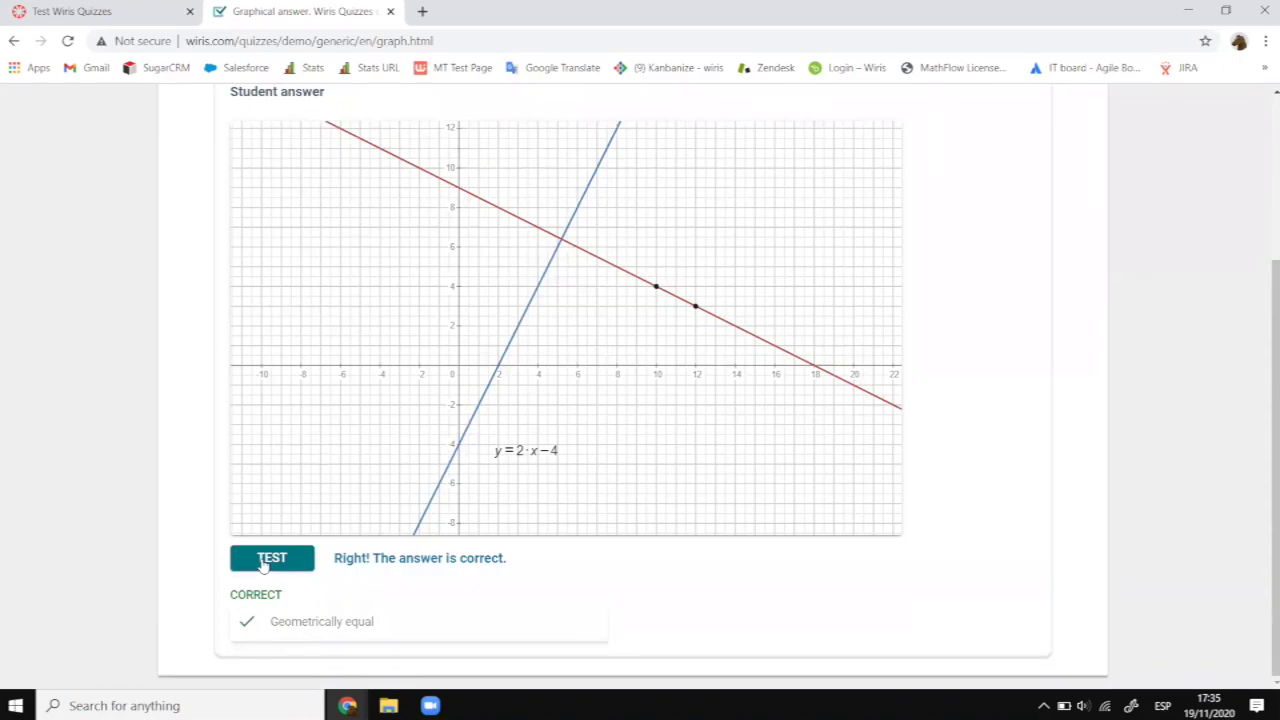
drag(525, 564, 474, 562)
click(326, 578)
triple_click(330, 572)
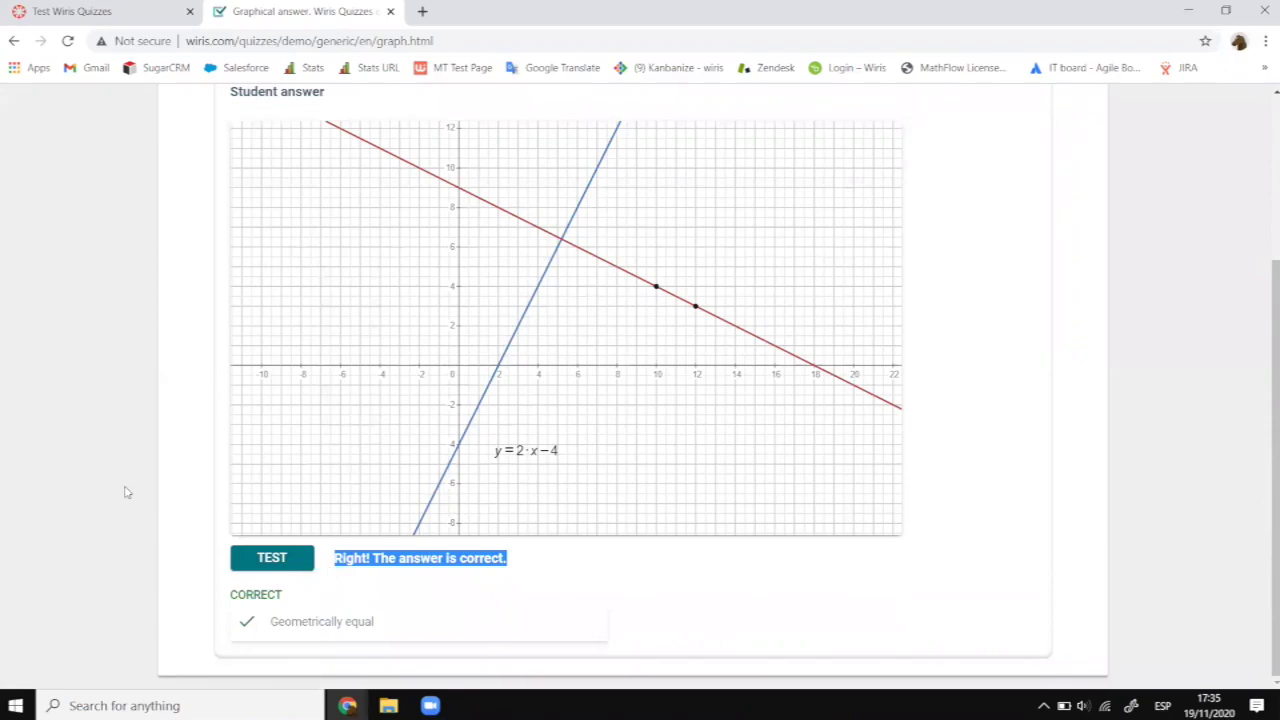
Step: Draw an extra, nearly horizontal line through about (7, 5.5) and (11.45, 5.56), and test the answer
scroll(160, 425, up, 2)
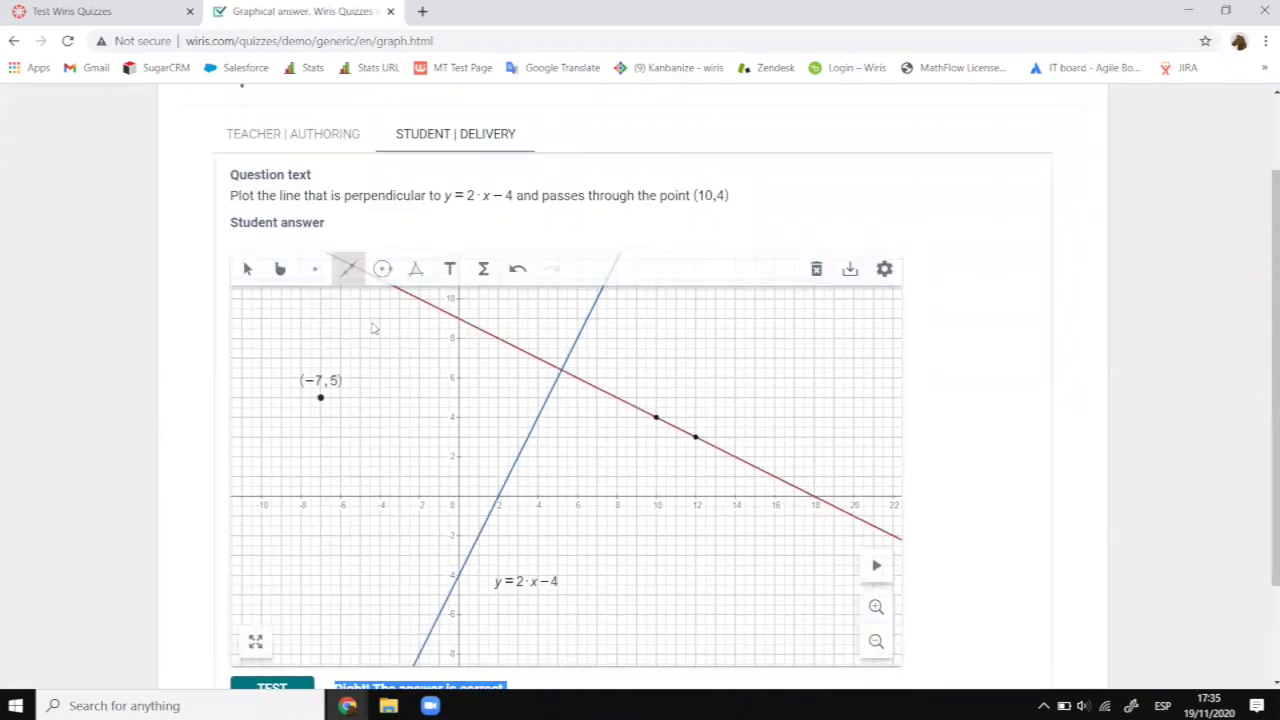
click(597, 388)
click(684, 386)
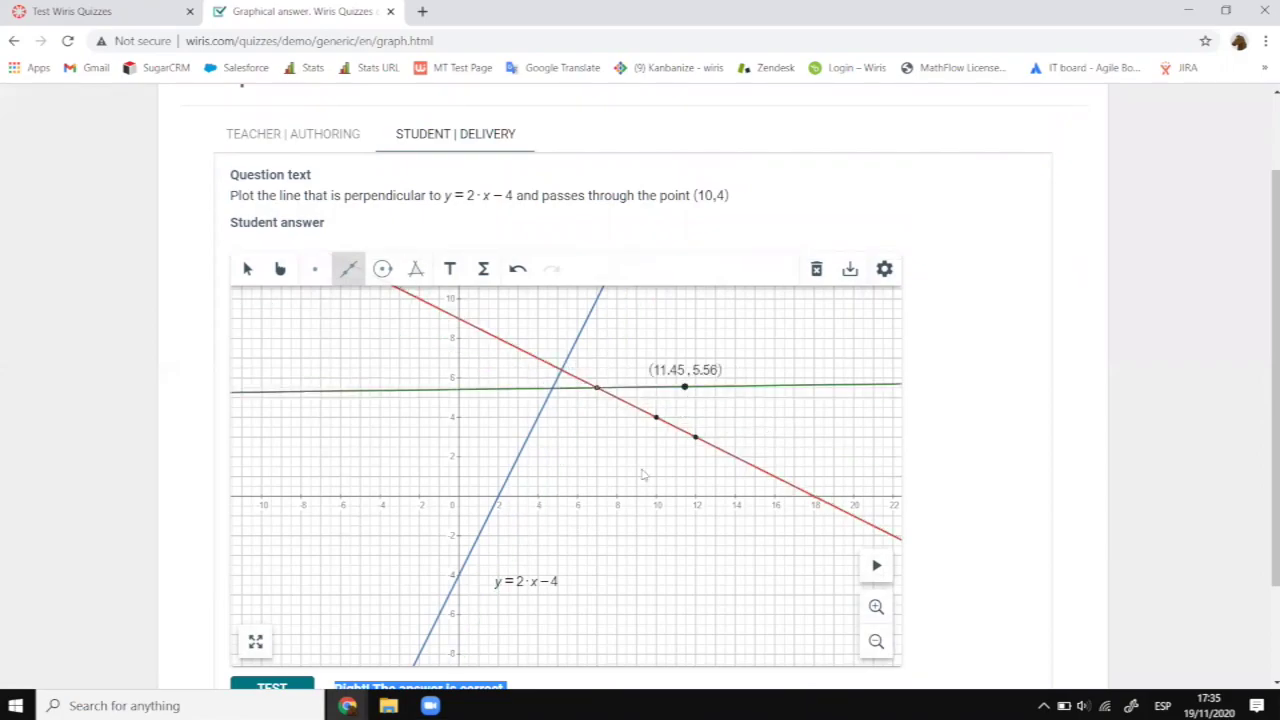
scroll(606, 480, down, 1)
click(270, 589)
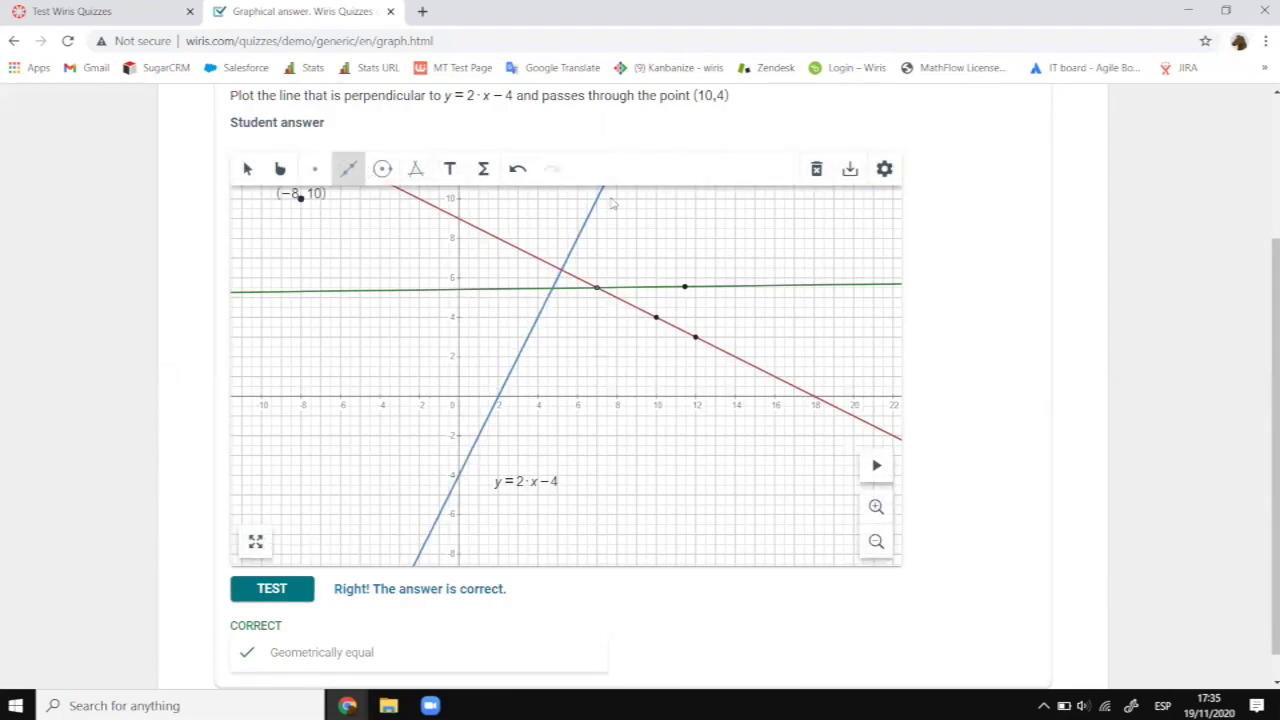
Step: Delete the extra green line and its two defining points from the graph
click(248, 170)
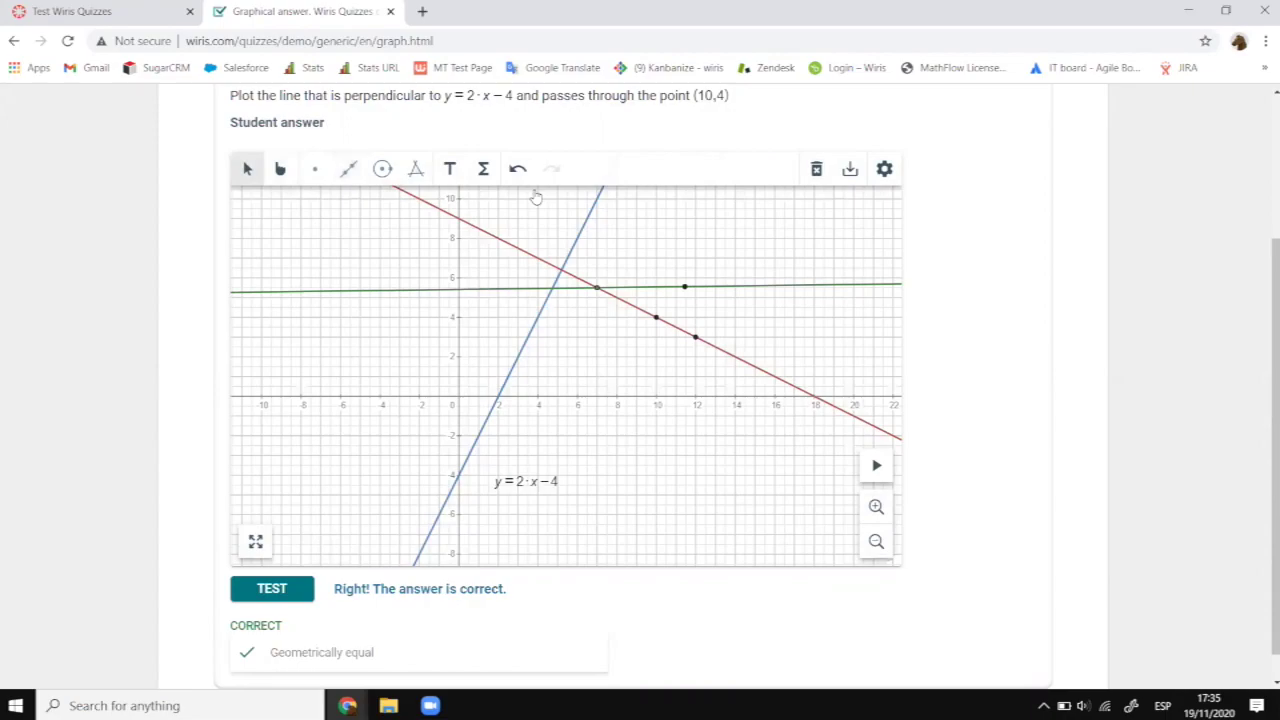
click(770, 290)
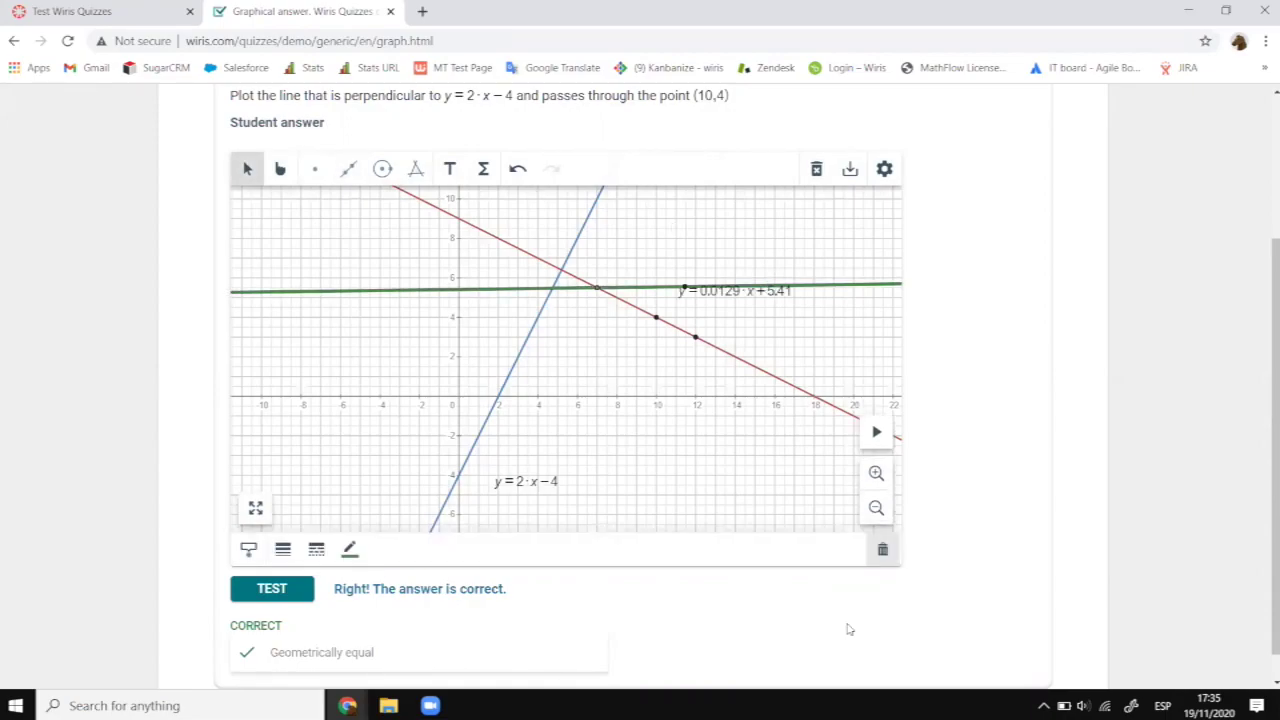
click(884, 555)
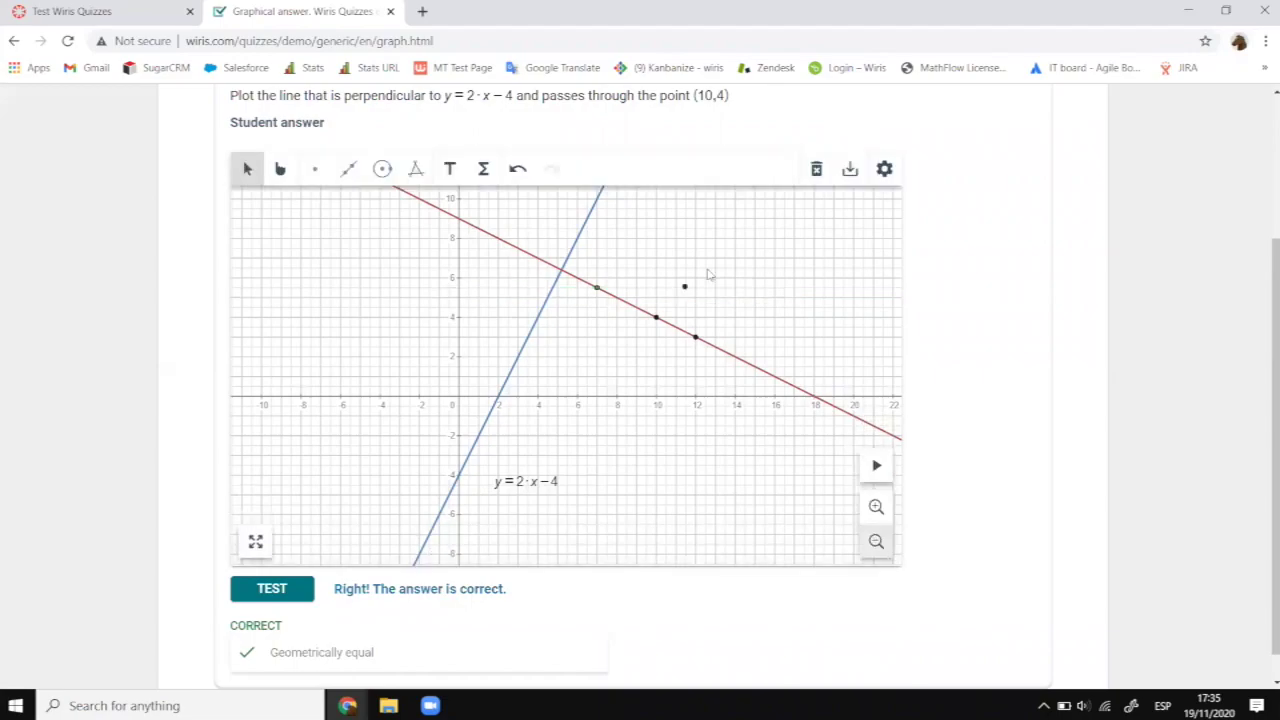
click(684, 287)
click(884, 551)
click(597, 288)
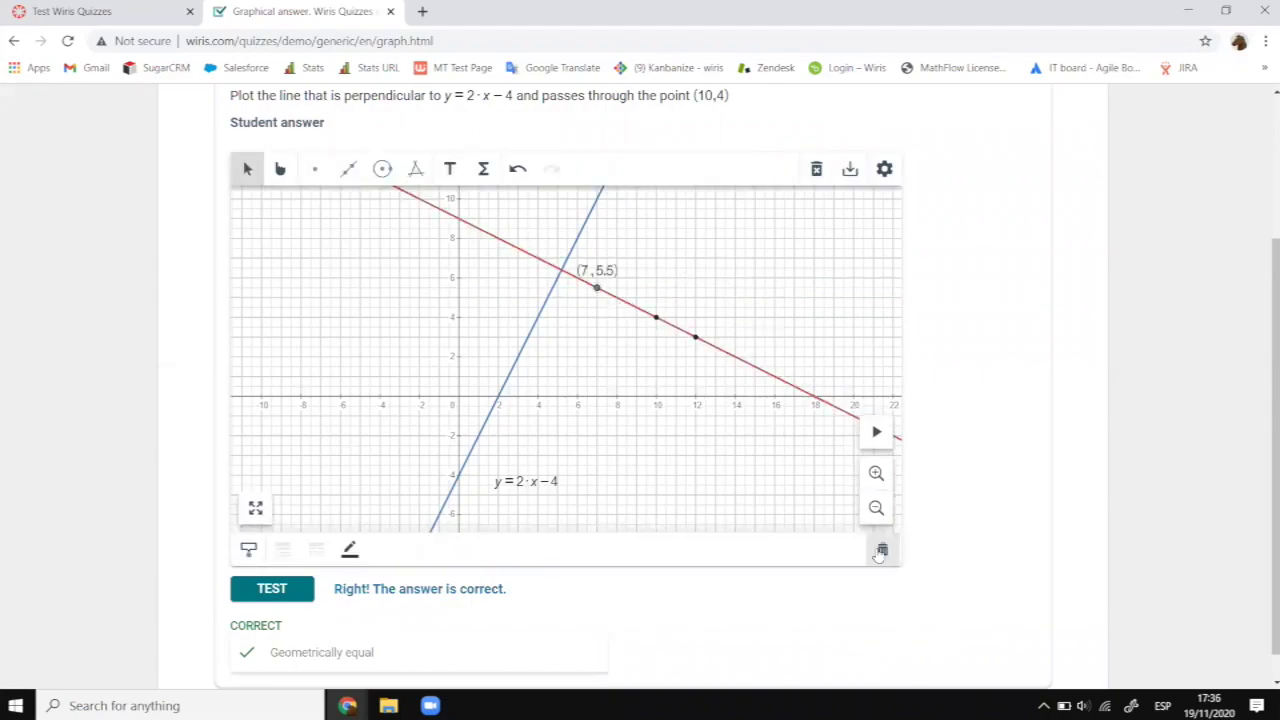
click(883, 556)
Step: Delete the red line while keeping its two points, and test the incomplete answer
click(632, 313)
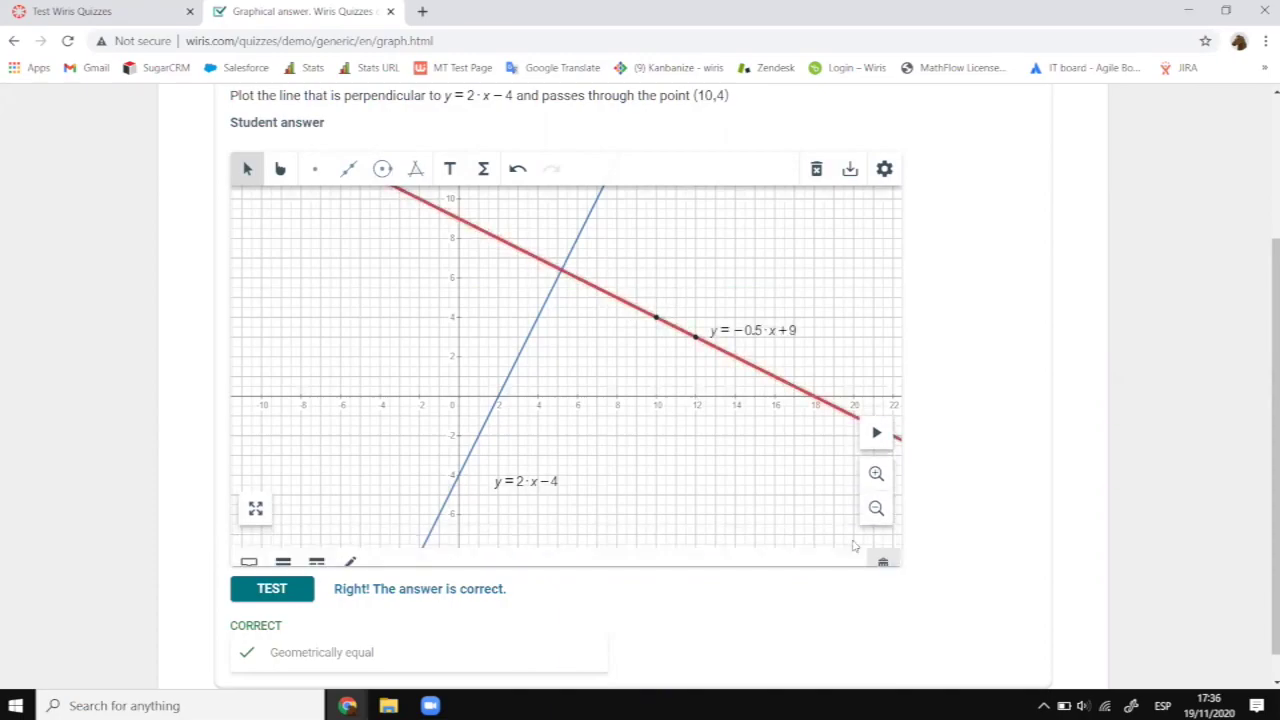
click(884, 553)
click(293, 592)
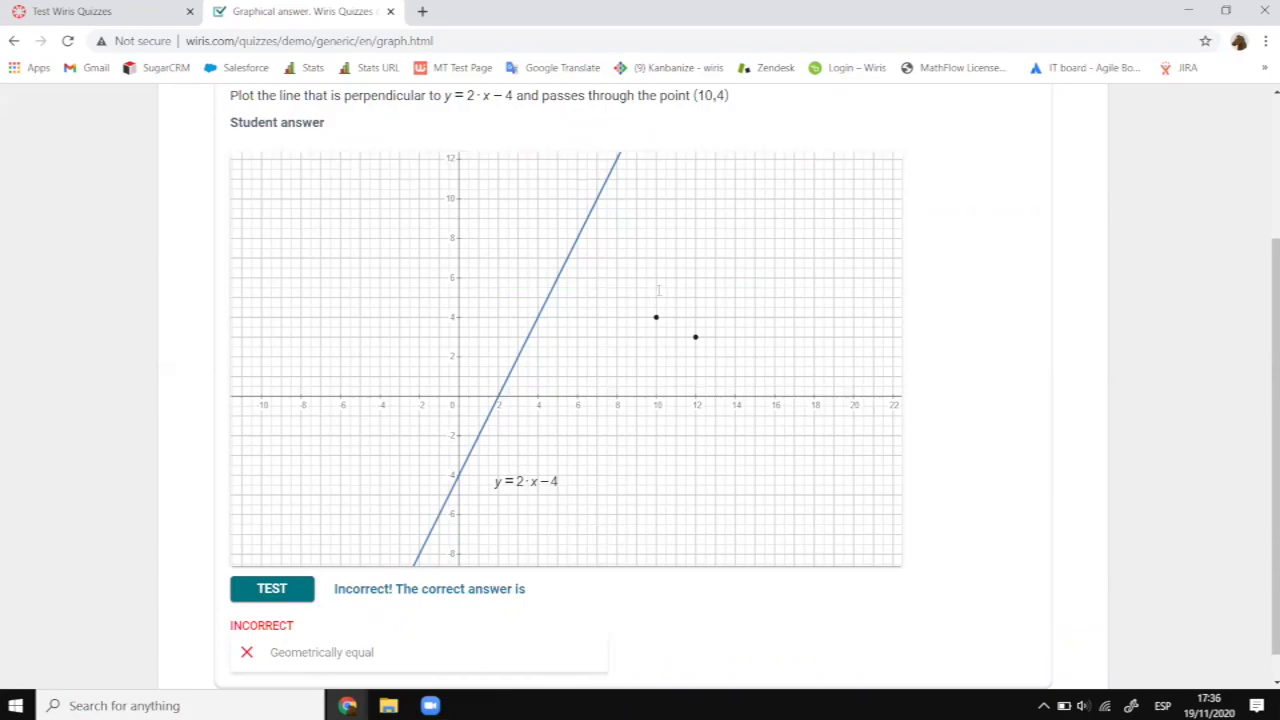
right_click(71, 309)
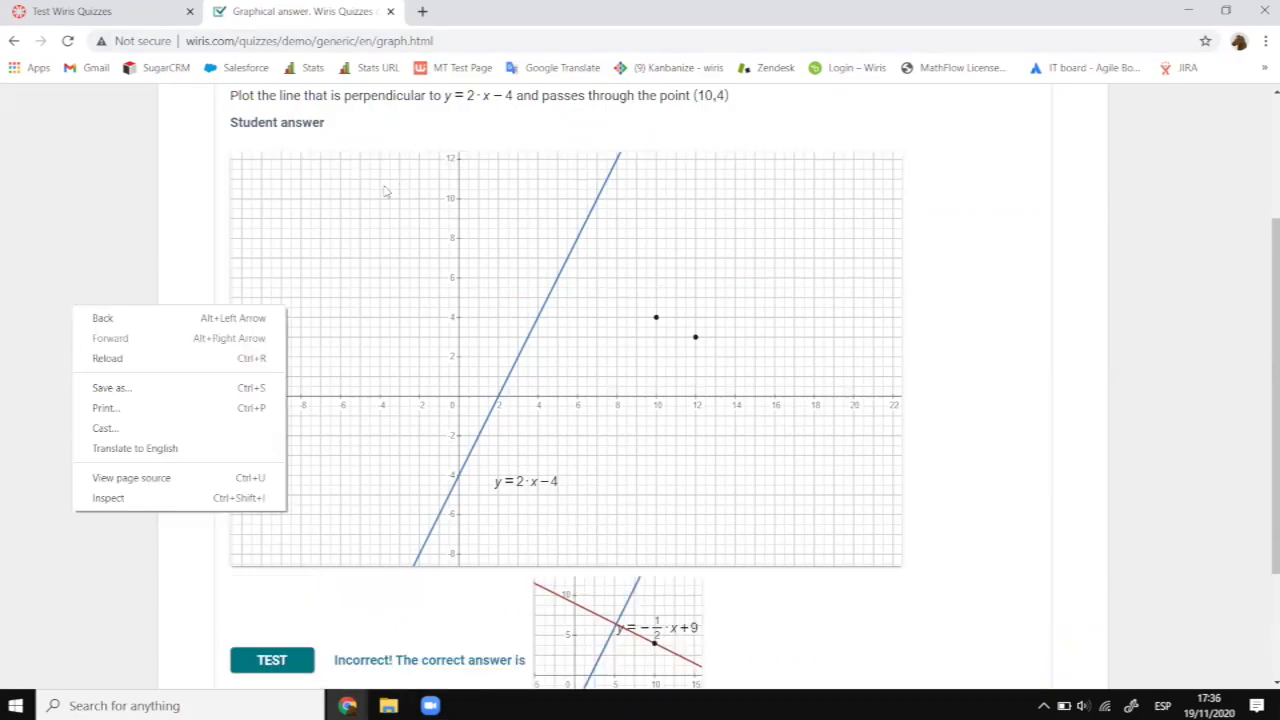
click(125, 257)
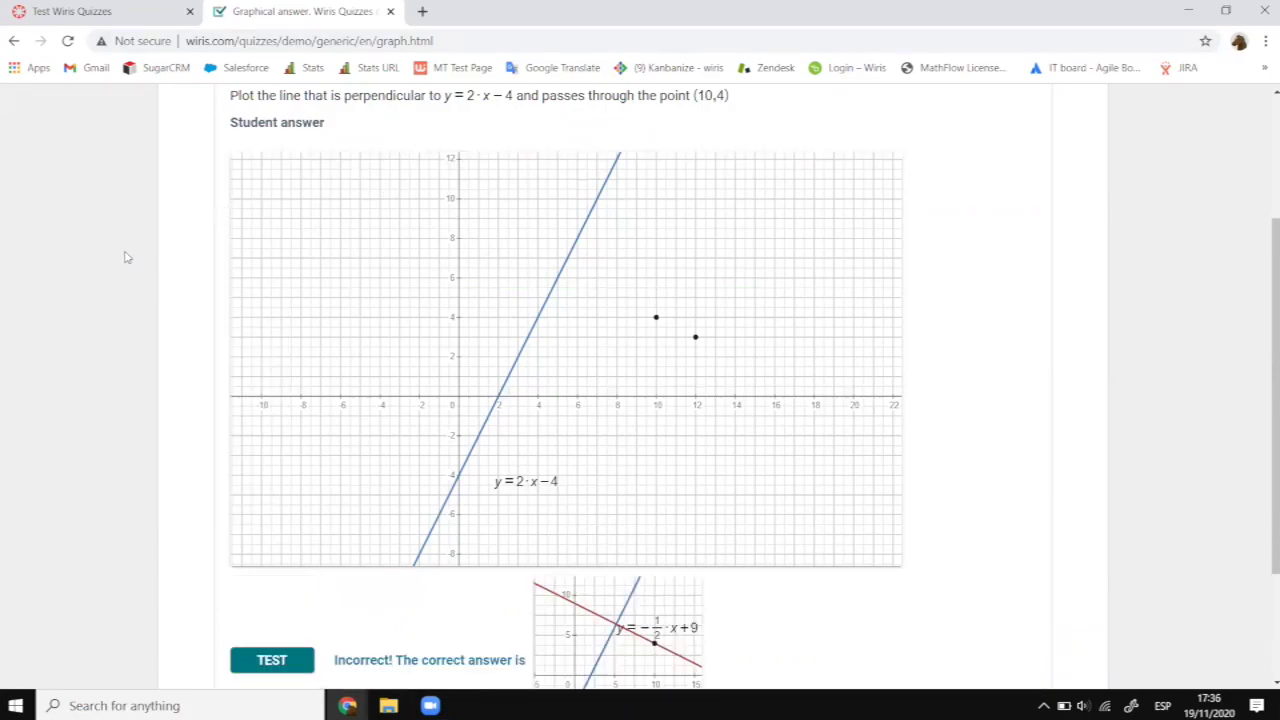
Step: Redraw the line through (12,3) and (10,4), test the answer again and review the feedback
click(693, 338)
click(656, 318)
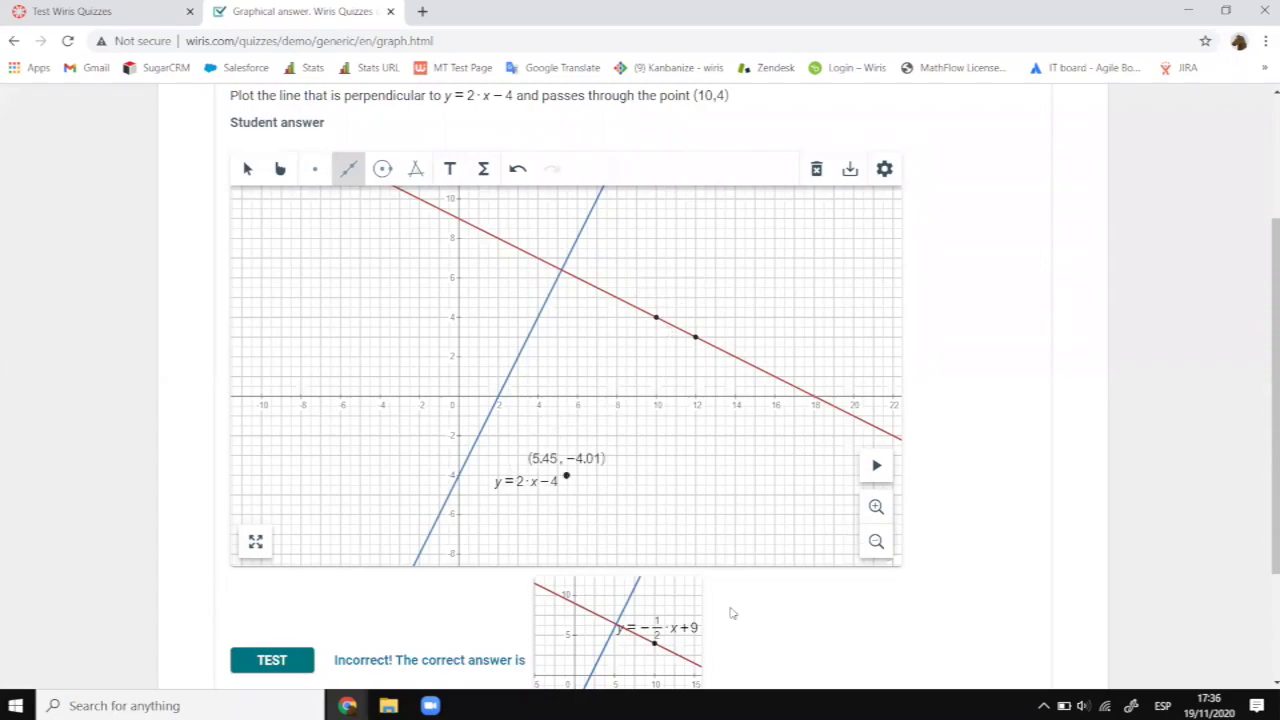
click(261, 661)
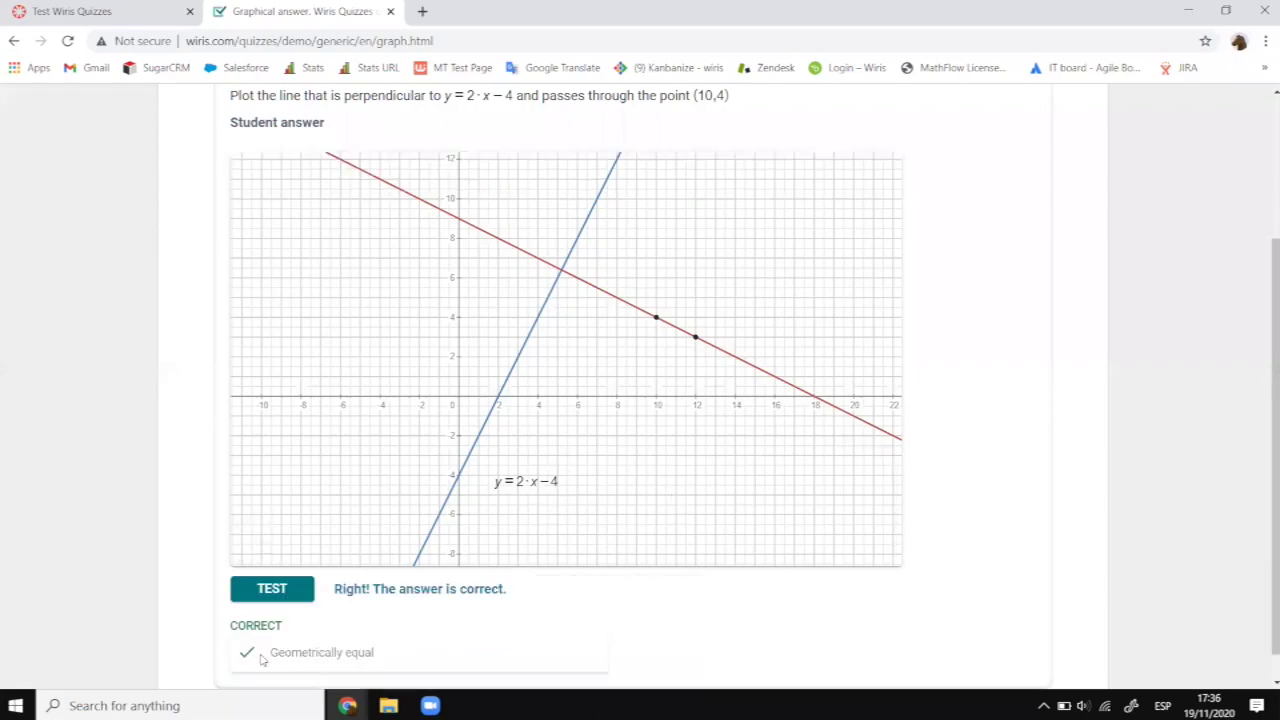
scroll(117, 538, down, 1)
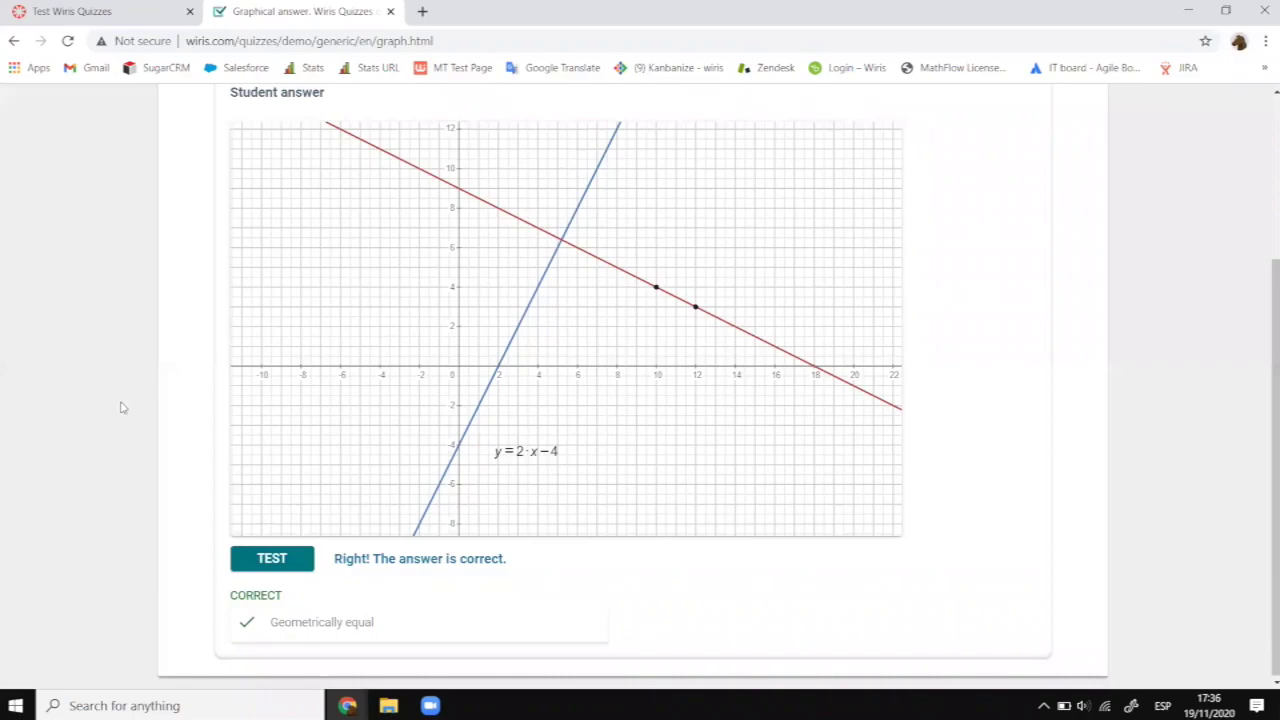
scroll(120, 407, up, 1)
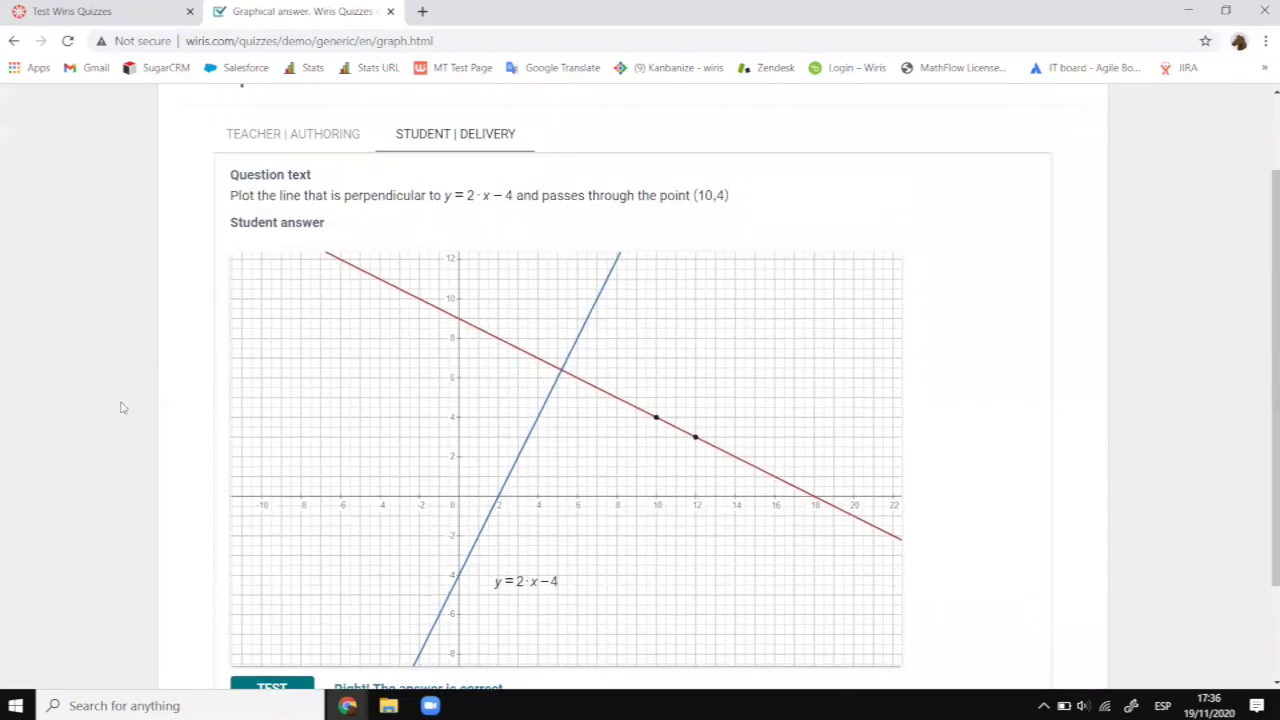
Step: Delete the red line through (10,4) and (12,3) from the graph, keeping its two points
mouse_move(263, 380)
mouse_move(400, 343)
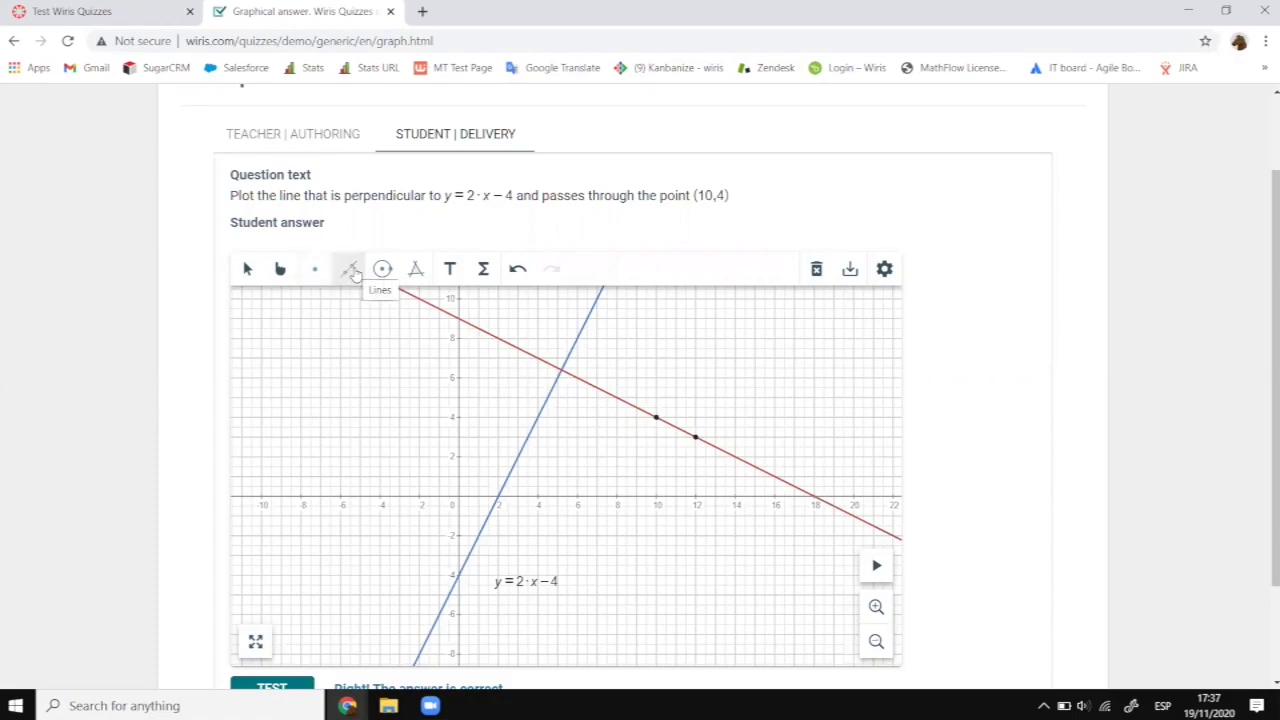
click(352, 270)
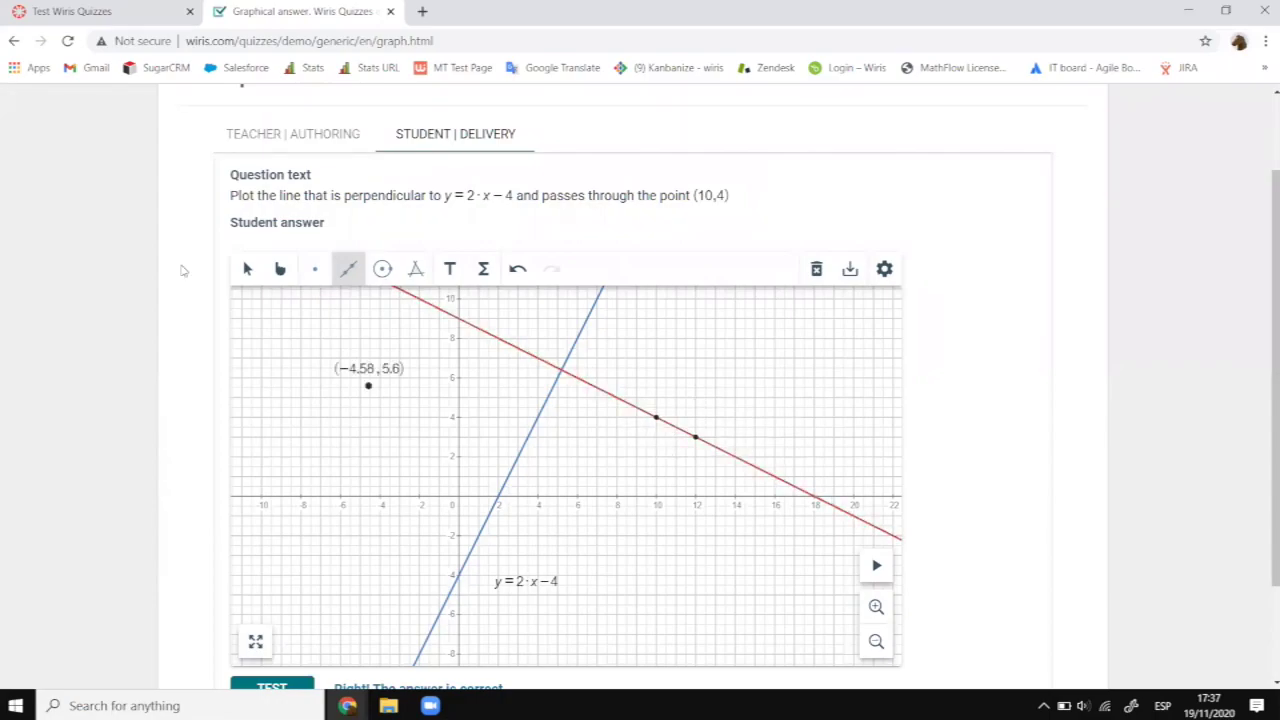
click(281, 272)
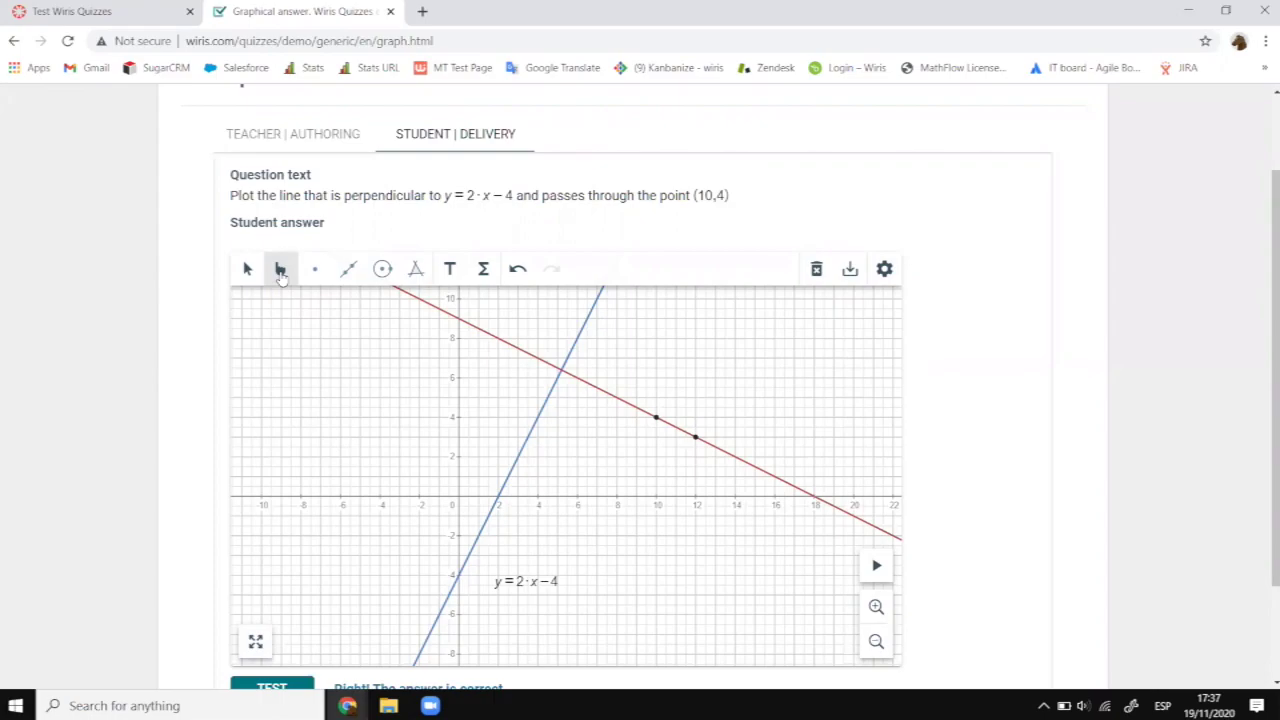
click(245, 266)
click(645, 413)
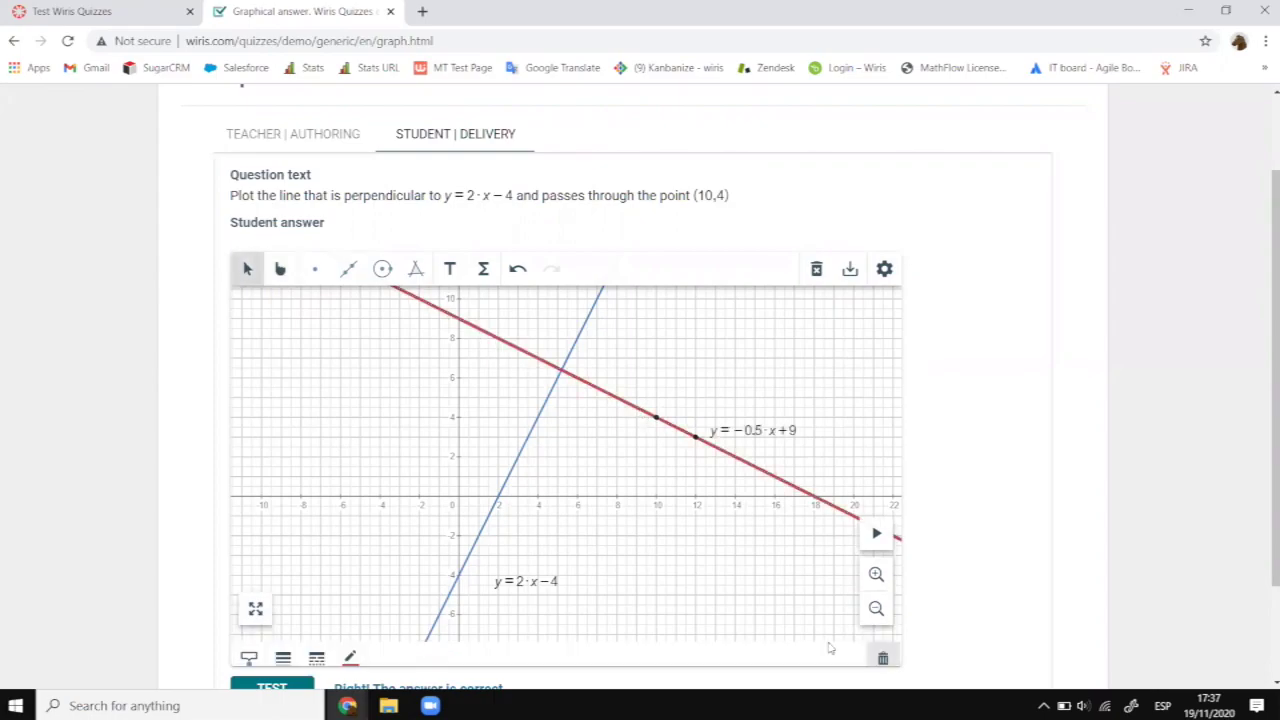
click(883, 658)
Step: Draw two parallel descending lines freehand, one through (-2,10), (10,4) and (12,3) and the other slightly above it
click(282, 271)
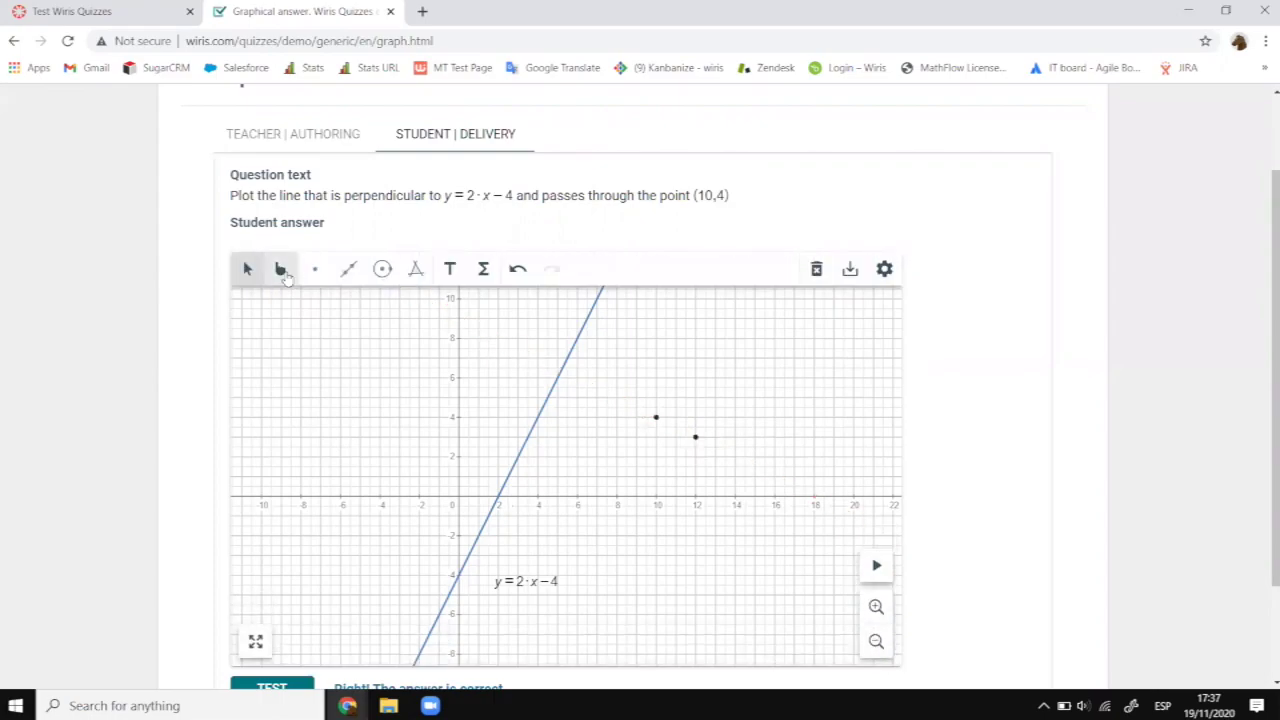
click(282, 271)
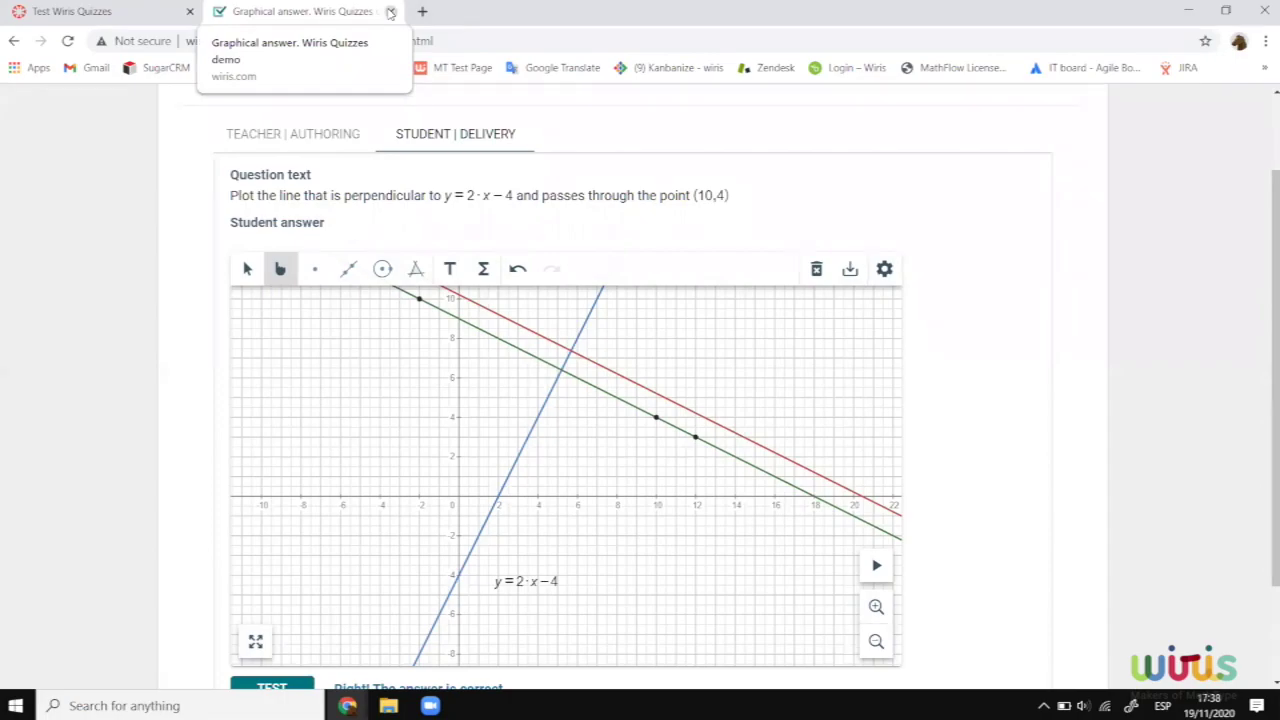
Step: Switch to the presentation slide "A Unique Graphical Engine" and dismiss the low-battery notice
key(alt+Tab)
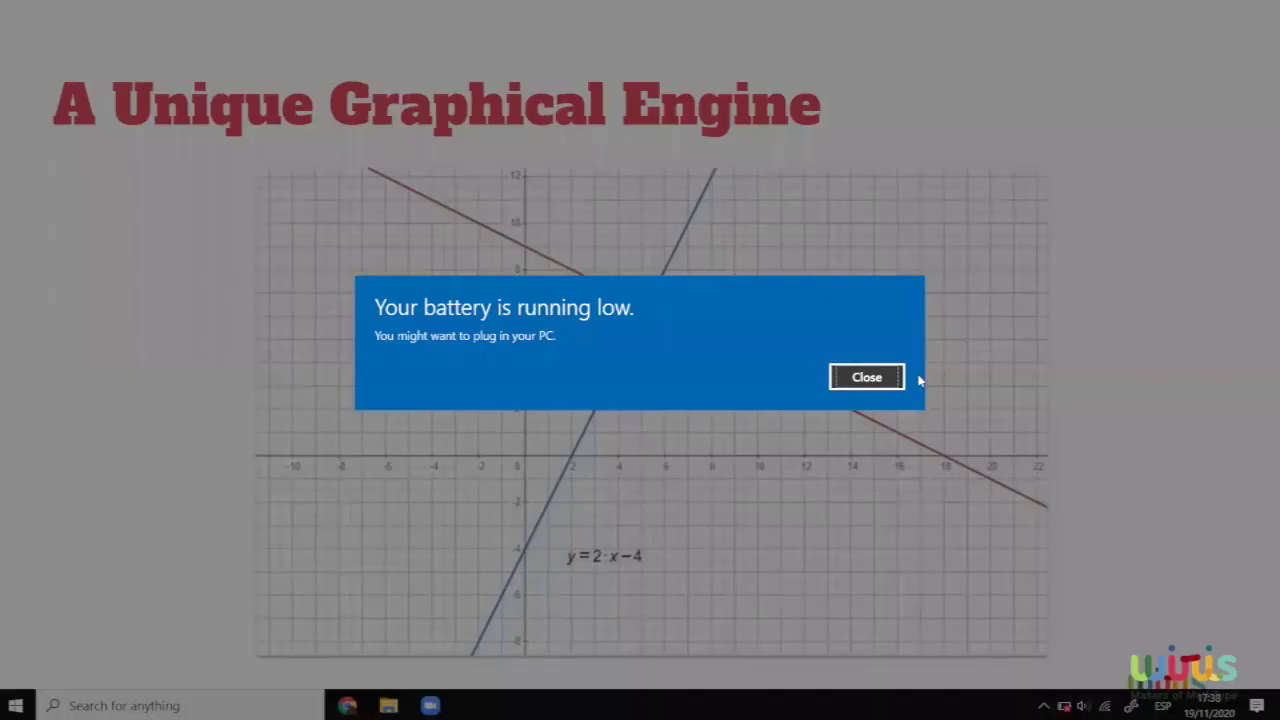
click(866, 377)
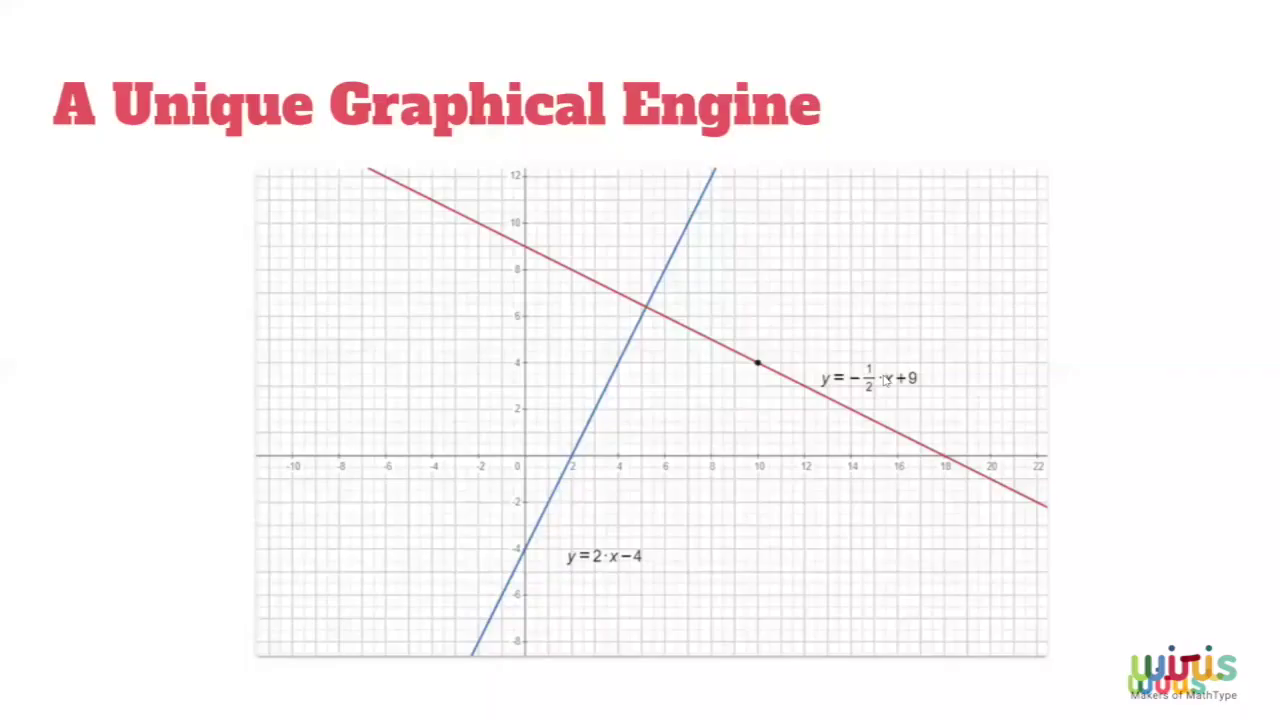